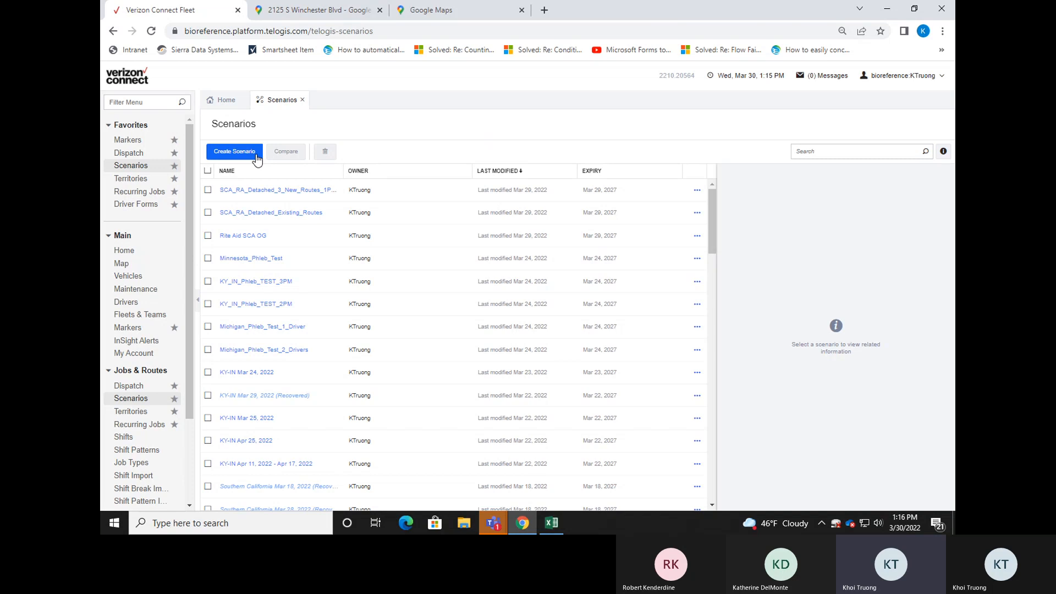
Start a new scenario from live Verizon Connect data for the Northern California territory.
left_click(257, 158)
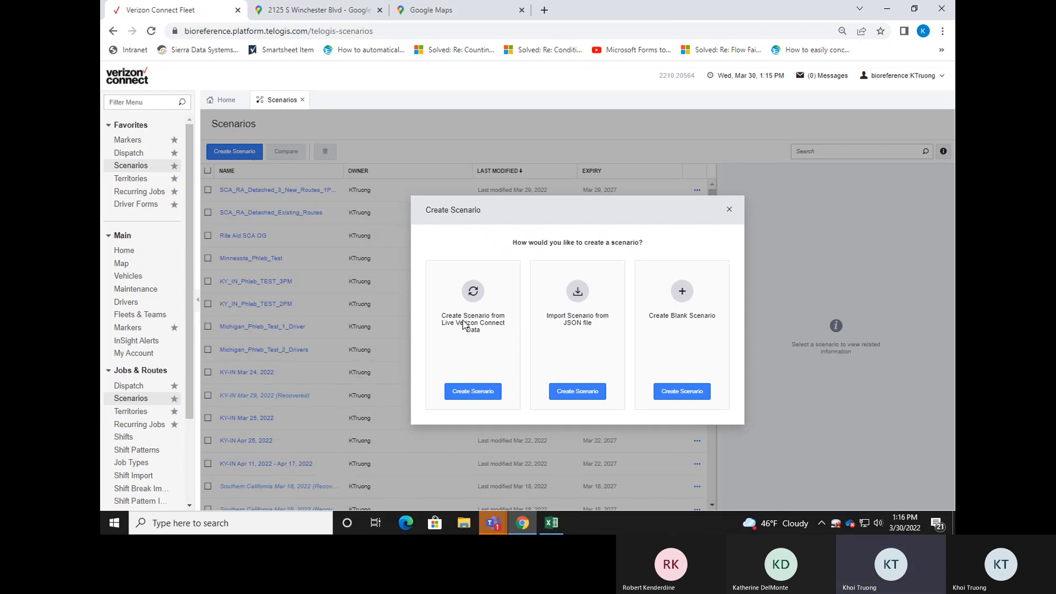
left_click(469, 398)
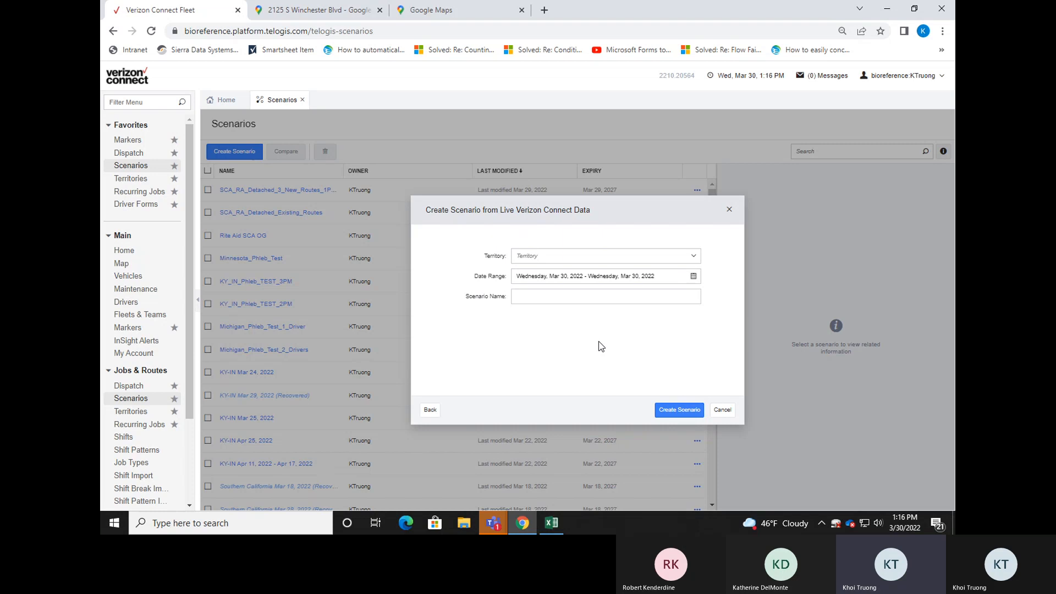
left_click(700, 256)
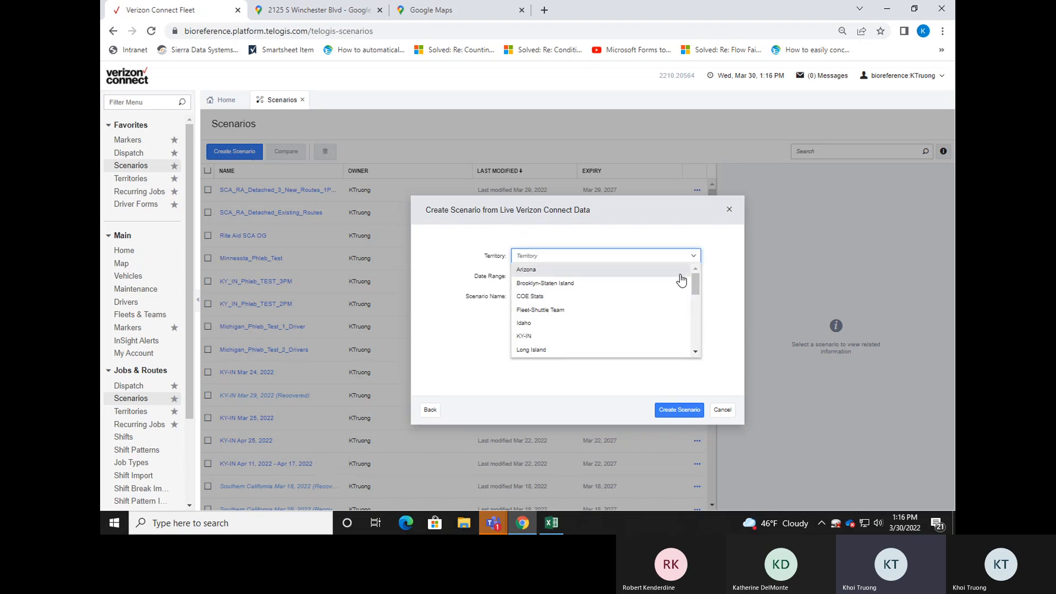
scroll(682, 311, "down", 1)
scroll(682, 315, "down", 2)
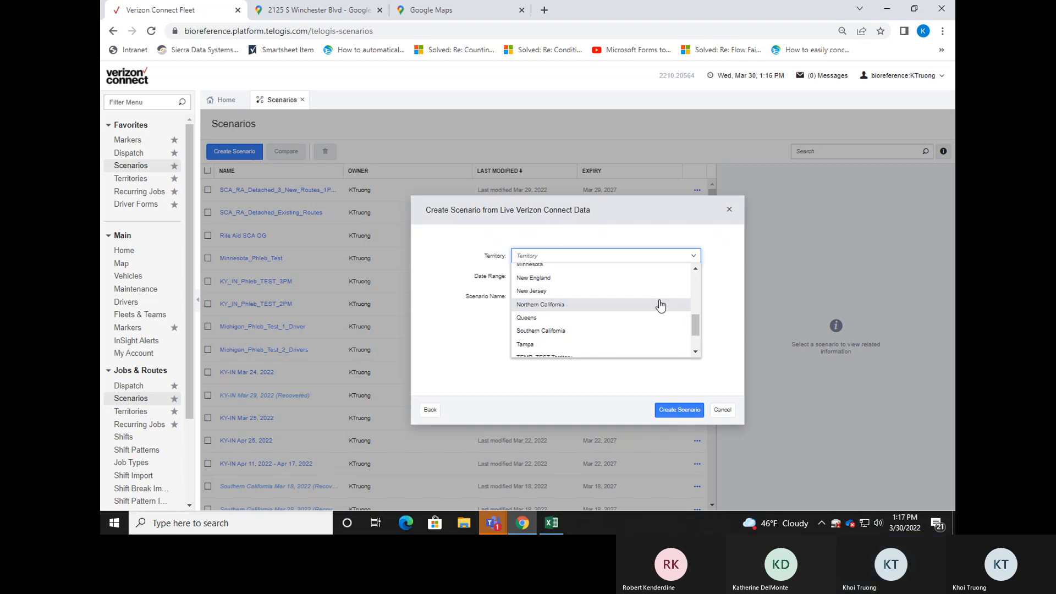
left_click(658, 306)
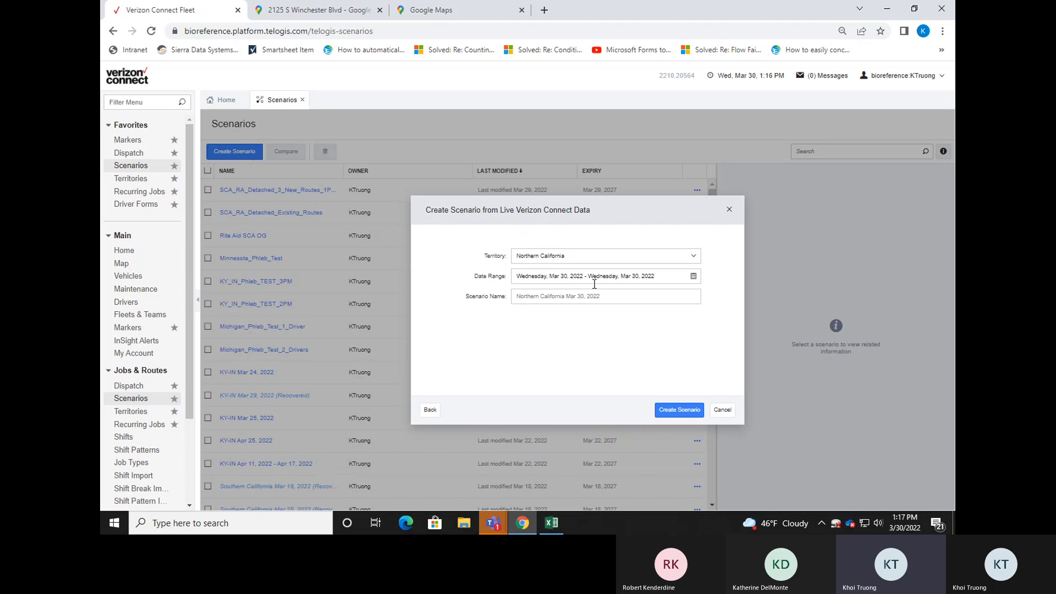
Set the scenario's date range to April 25, 2022 for both start and end, and create the scenario.
left_click(694, 276)
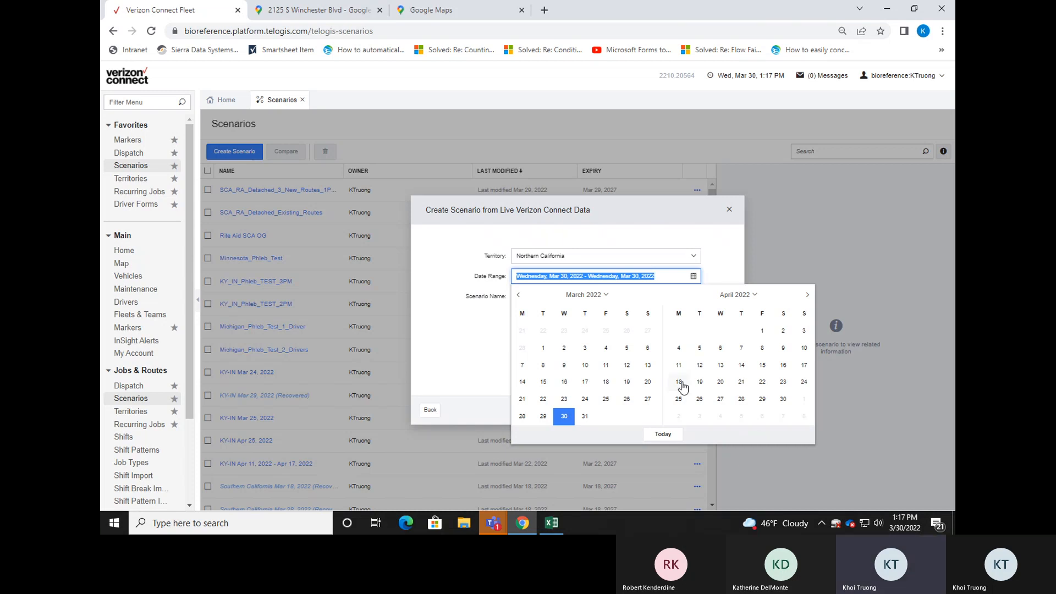
left_click(680, 401)
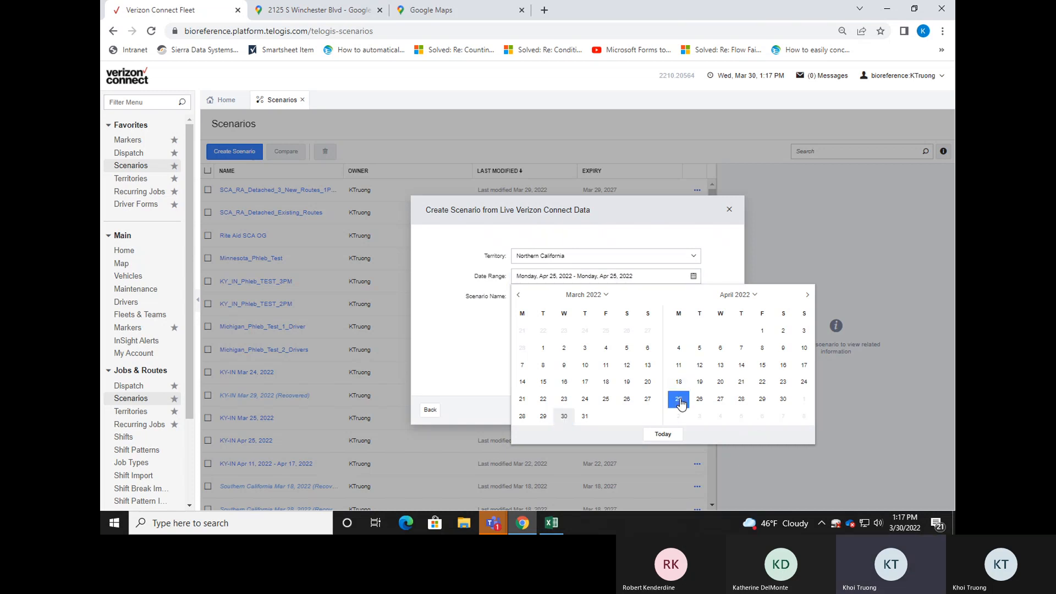
left_click(680, 401)
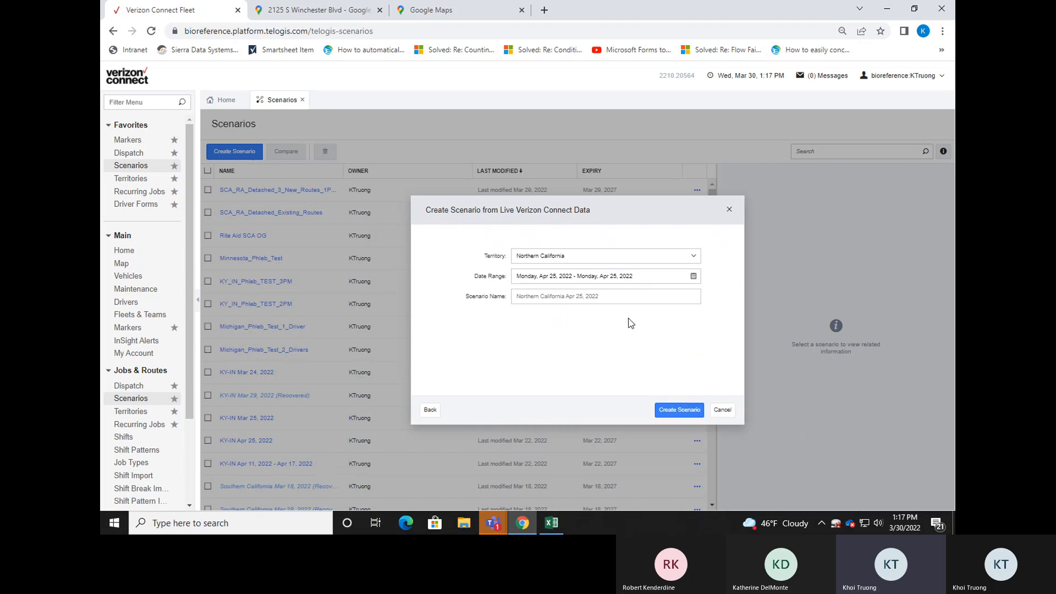
left_click(680, 410)
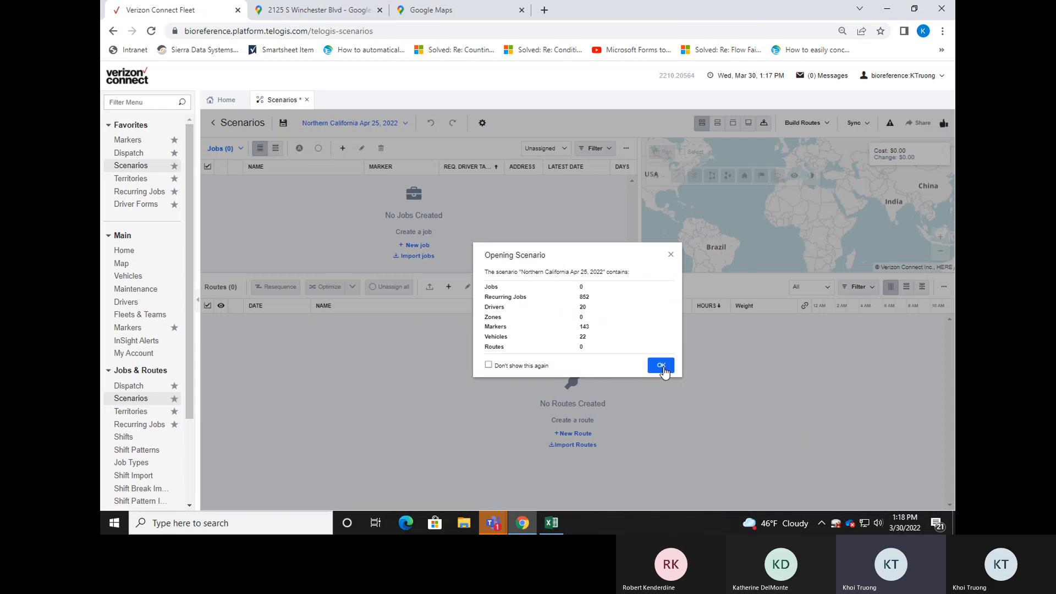
left_click(662, 366)
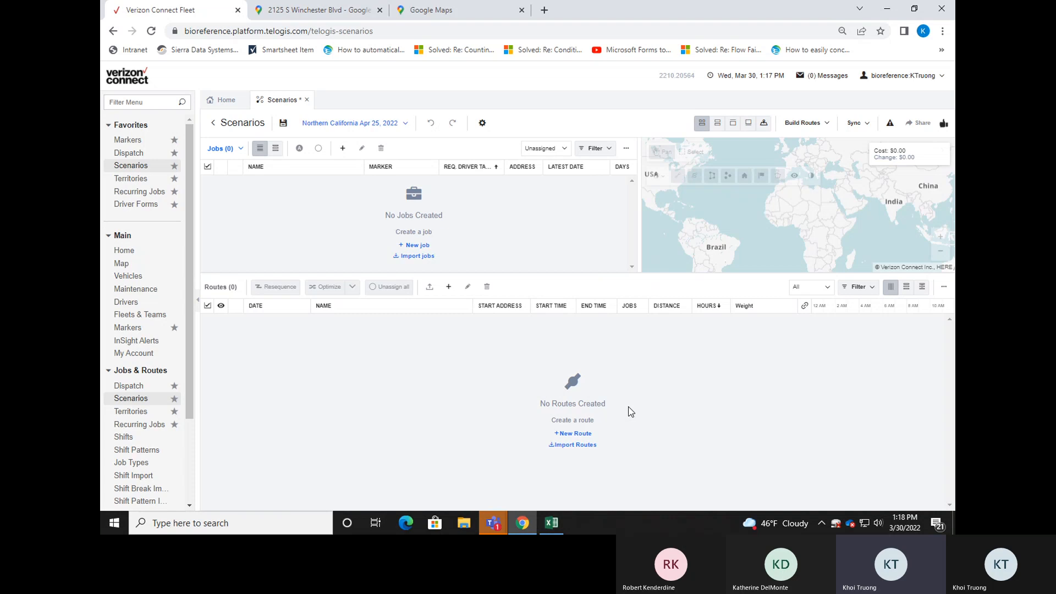
Discard the open scenario and create a Northern California scenario from live data for March 30, 2022.
left_click(254, 128)
left_click(621, 341)
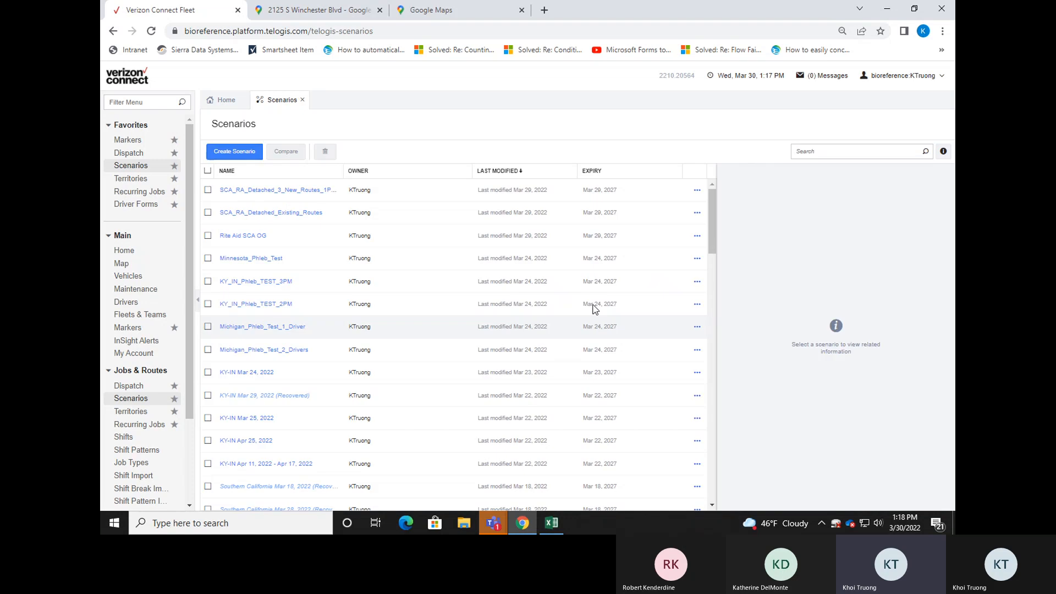
left_click(256, 152)
left_click(488, 393)
left_click(692, 278)
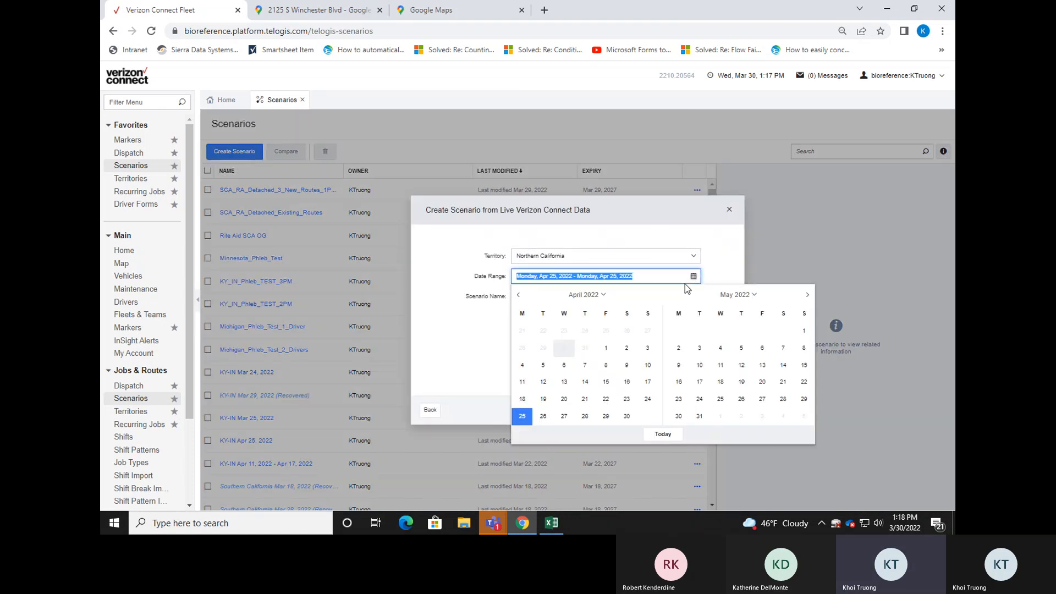
left_click(519, 295)
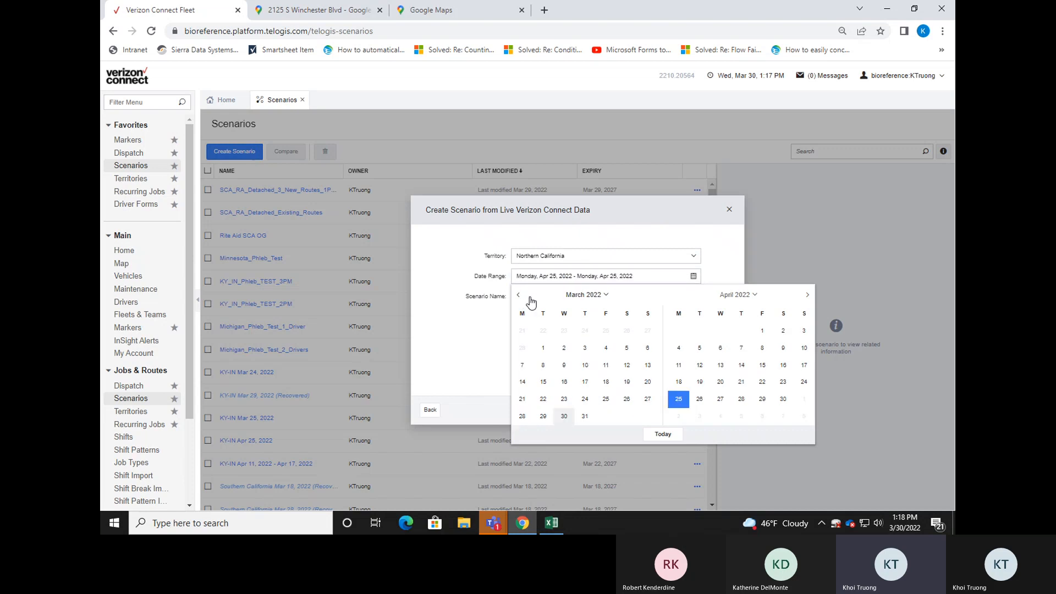
left_click(563, 417)
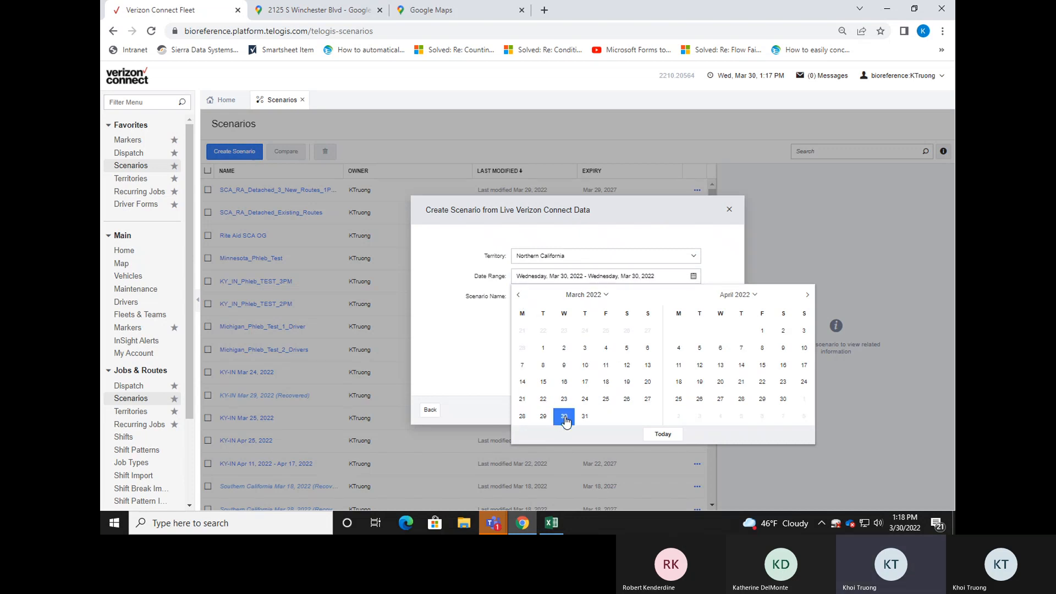
left_click(678, 412)
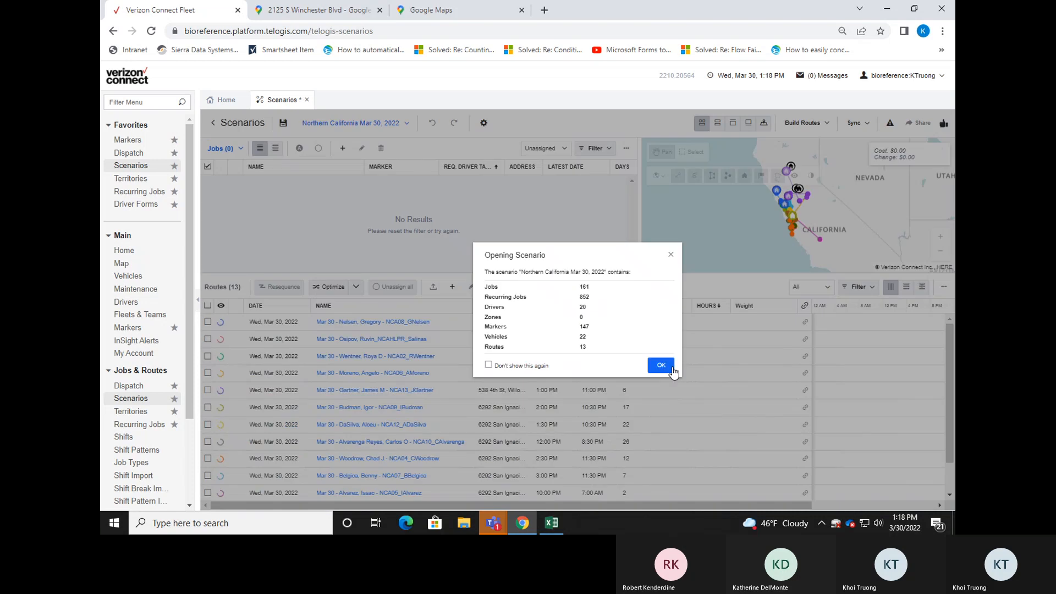
left_click(672, 368)
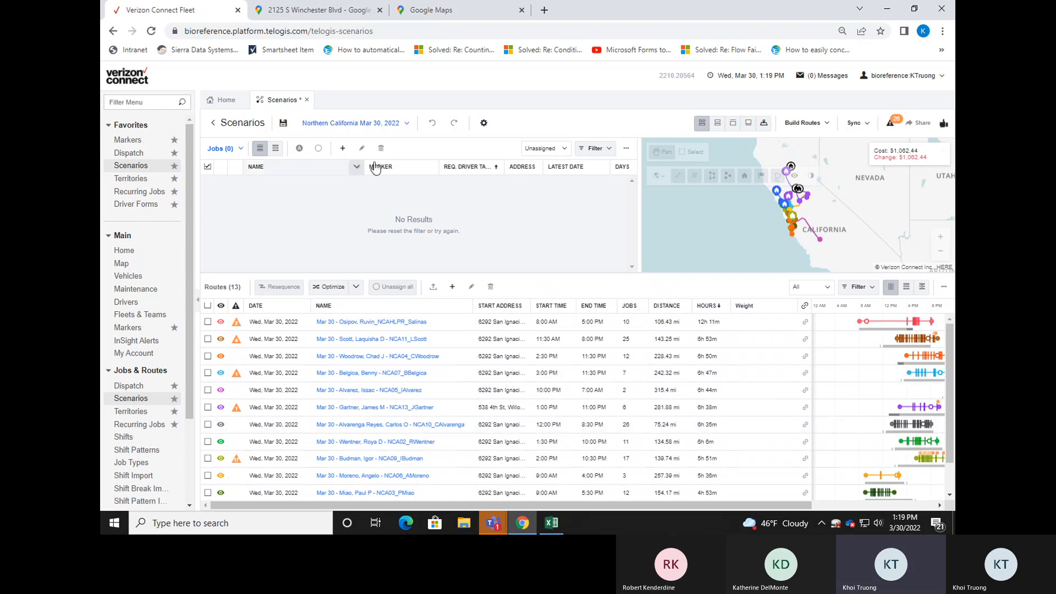
List all jobs regardless of assignment, and select job AB523_wed_19:30:00_21:00:00 [12] and the NCA11 route.
left_click(562, 150)
left_click(553, 162)
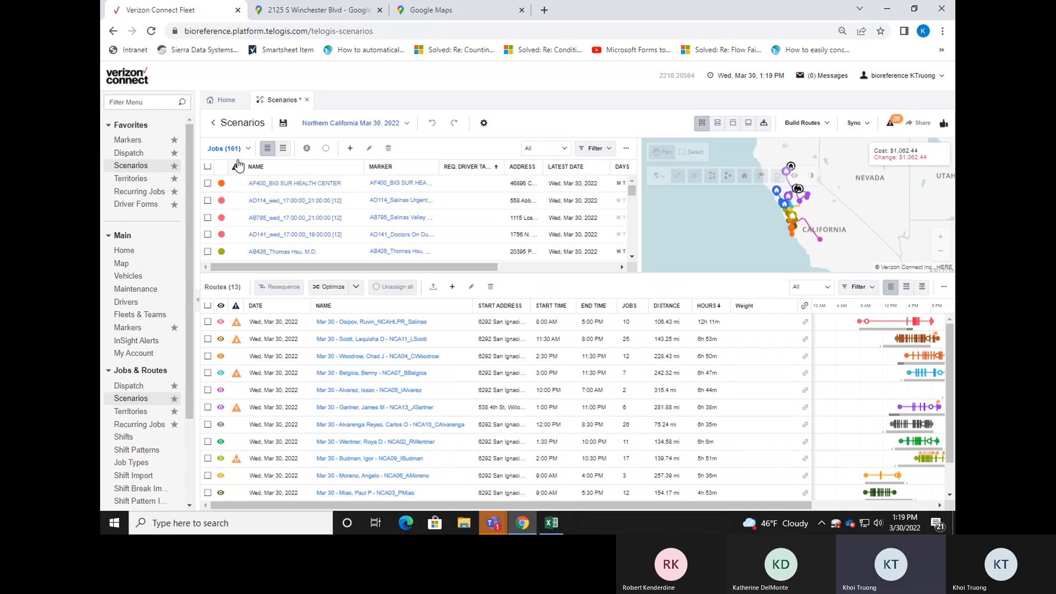
scroll(304, 192, "down", 3)
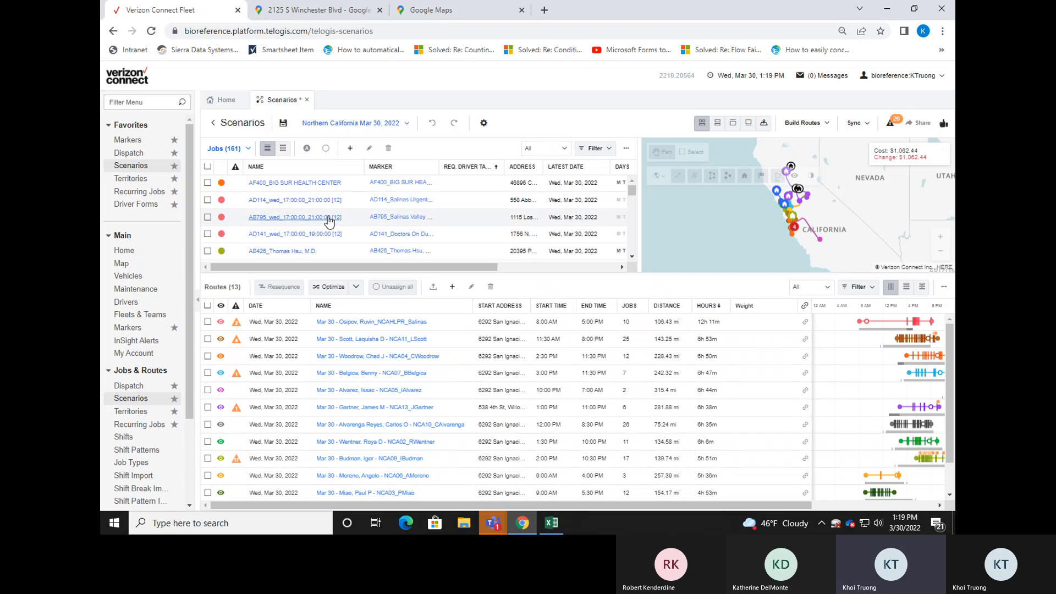
scroll(332, 214, "down", 3)
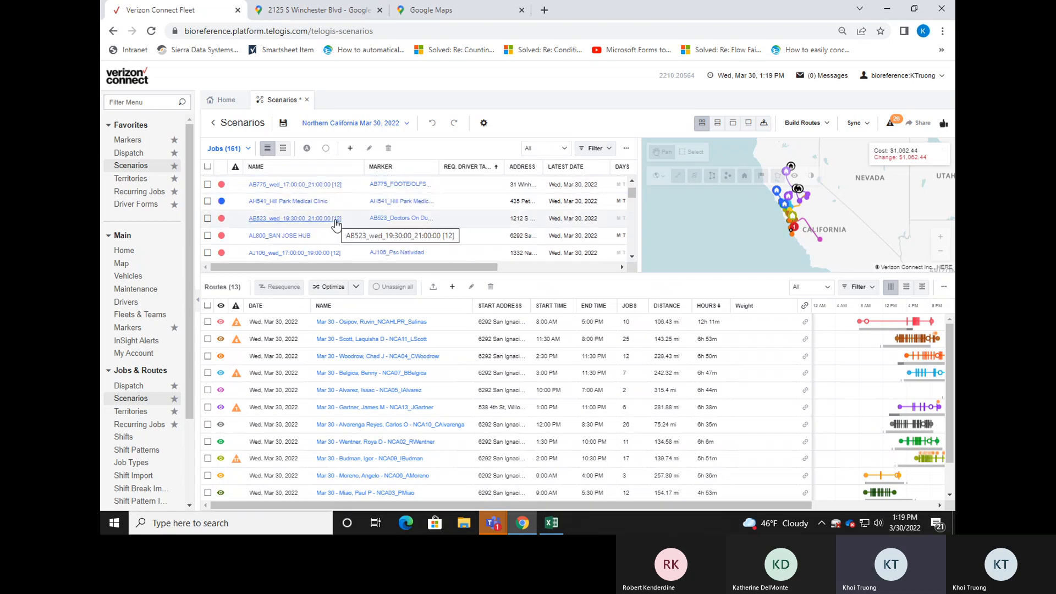
left_click(209, 219)
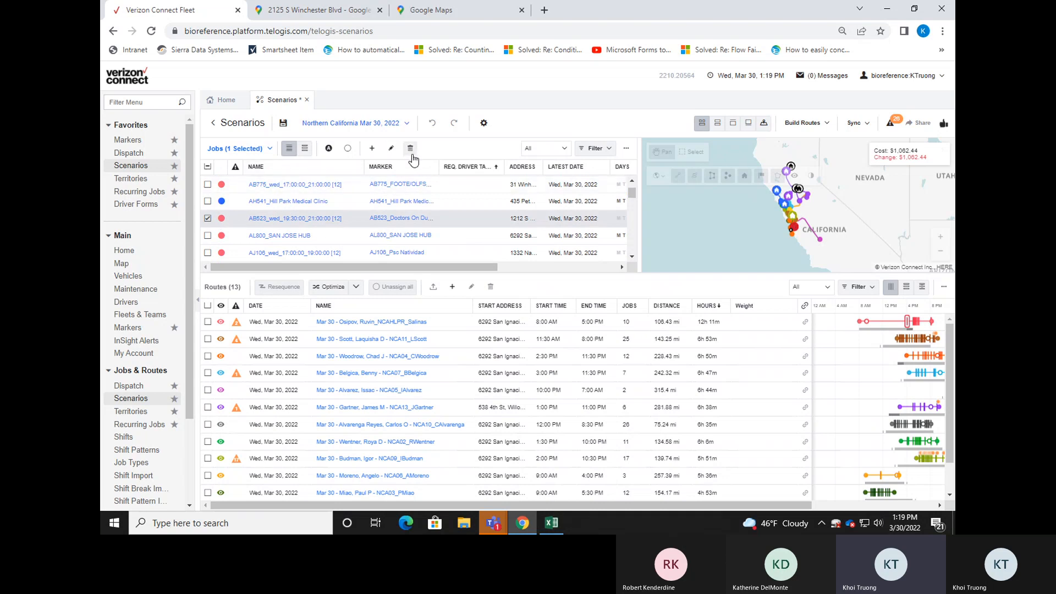
left_click(208, 340)
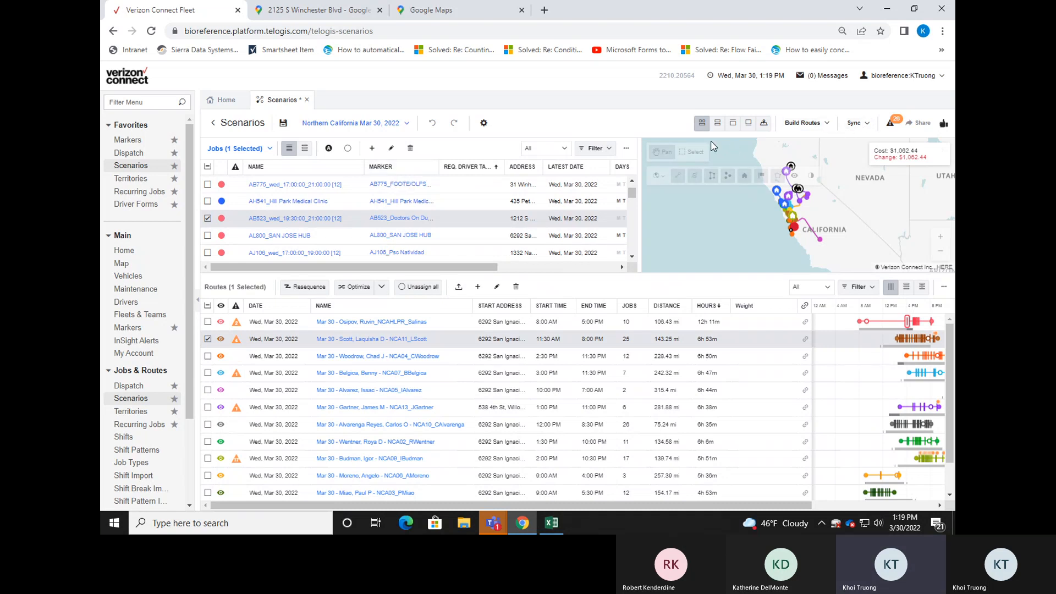
Discard the March 30 scenario and create a Northern California scenario from live data for April 25, 2022.
left_click(237, 122)
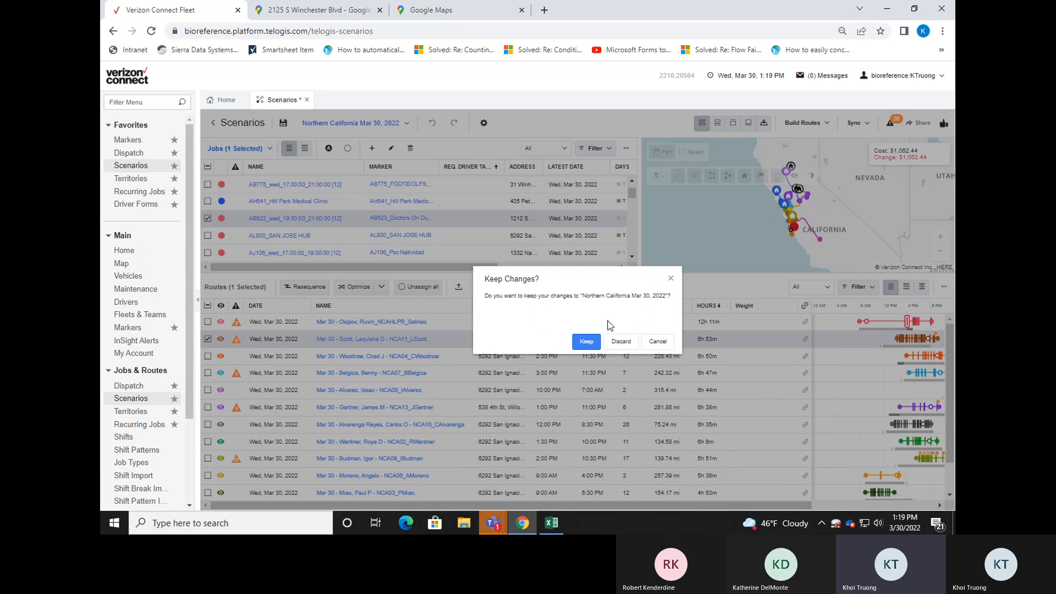
left_click(621, 341)
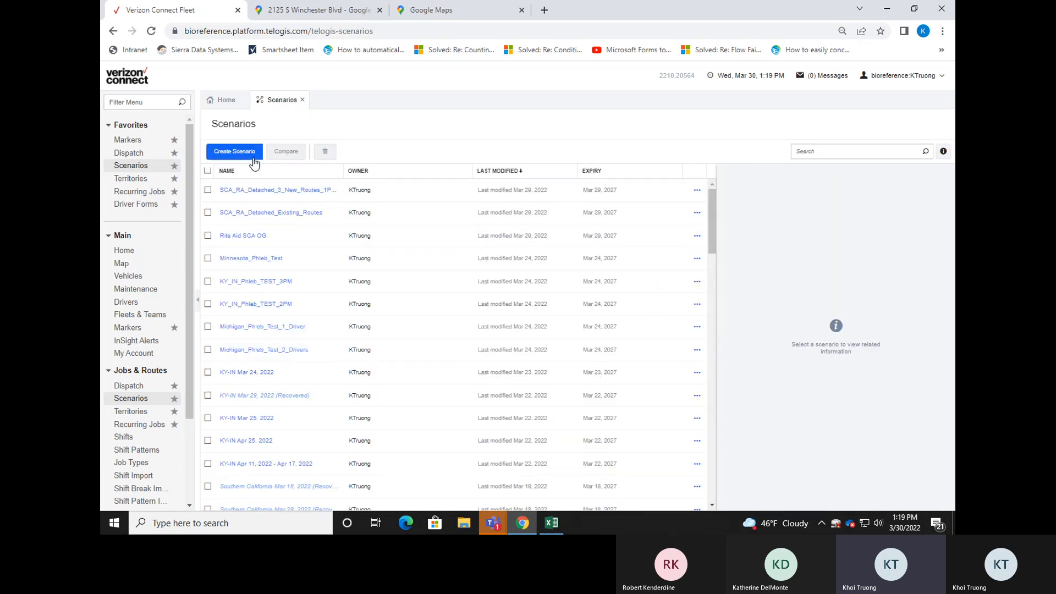
left_click(235, 151)
left_click(472, 391)
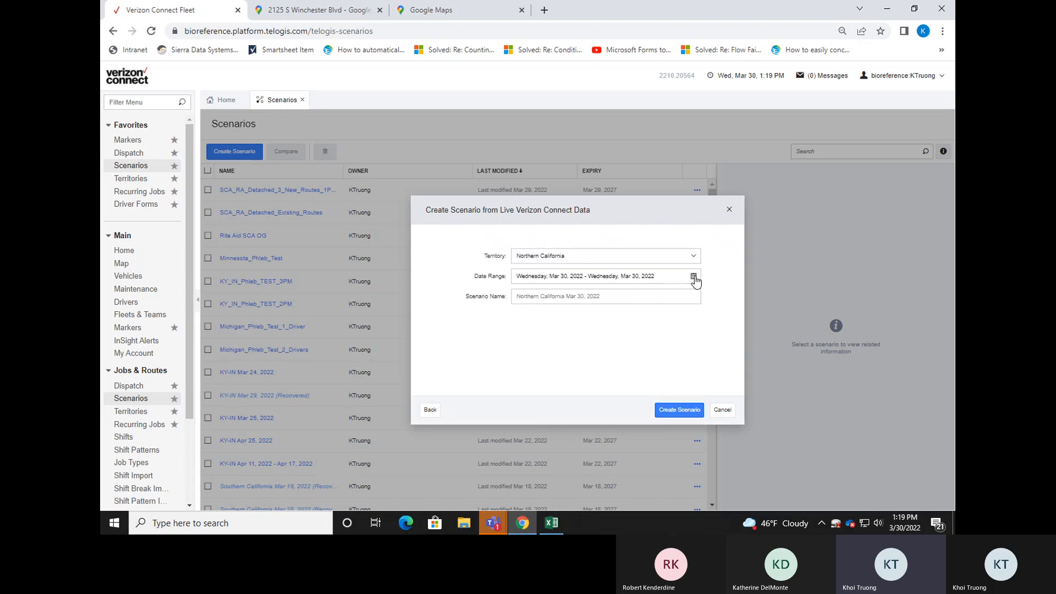
left_click(694, 277)
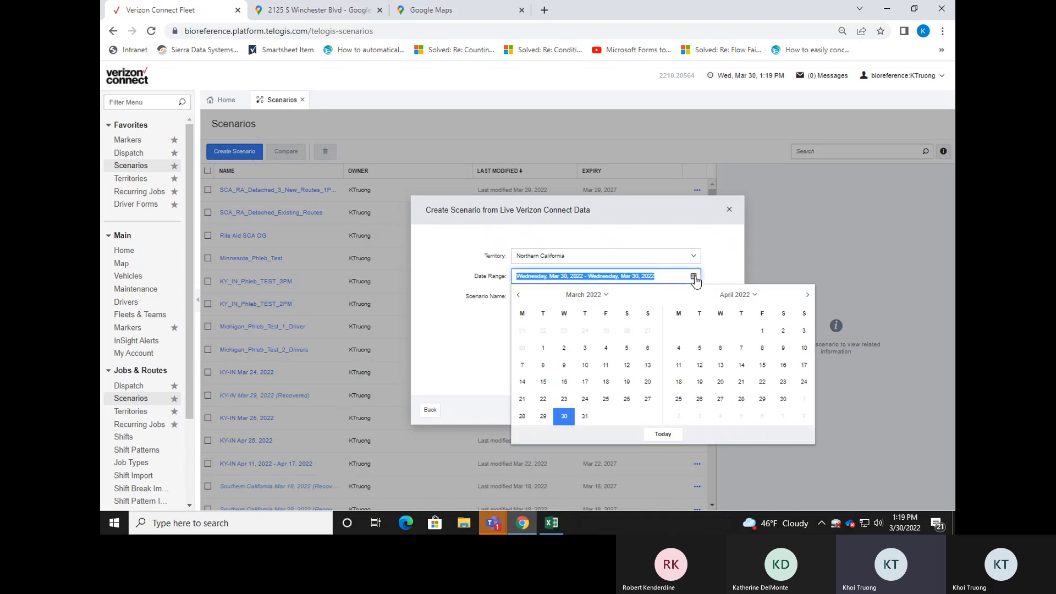
left_click(679, 402)
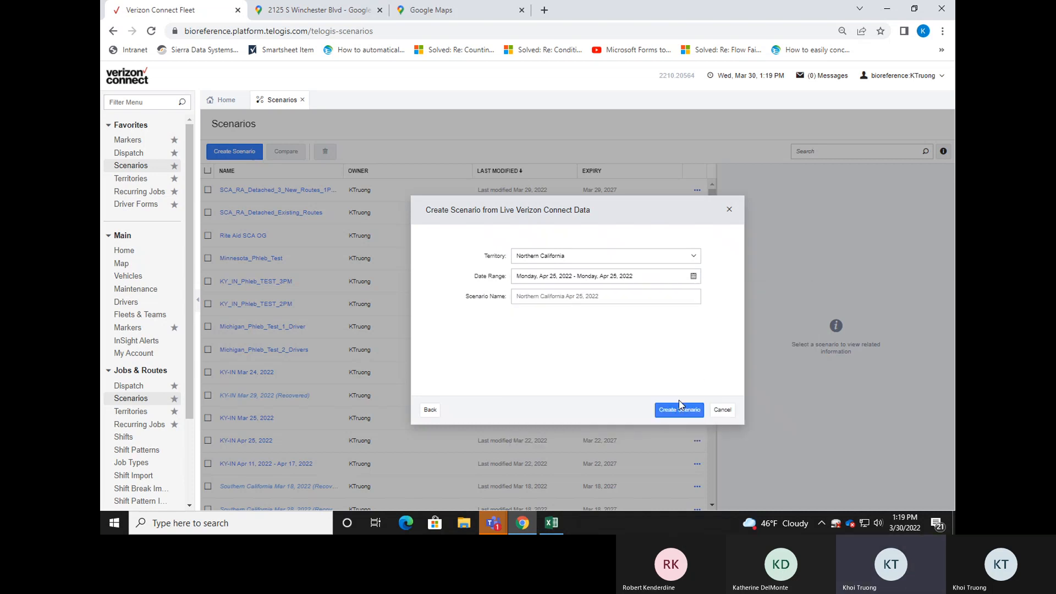
left_click(678, 408)
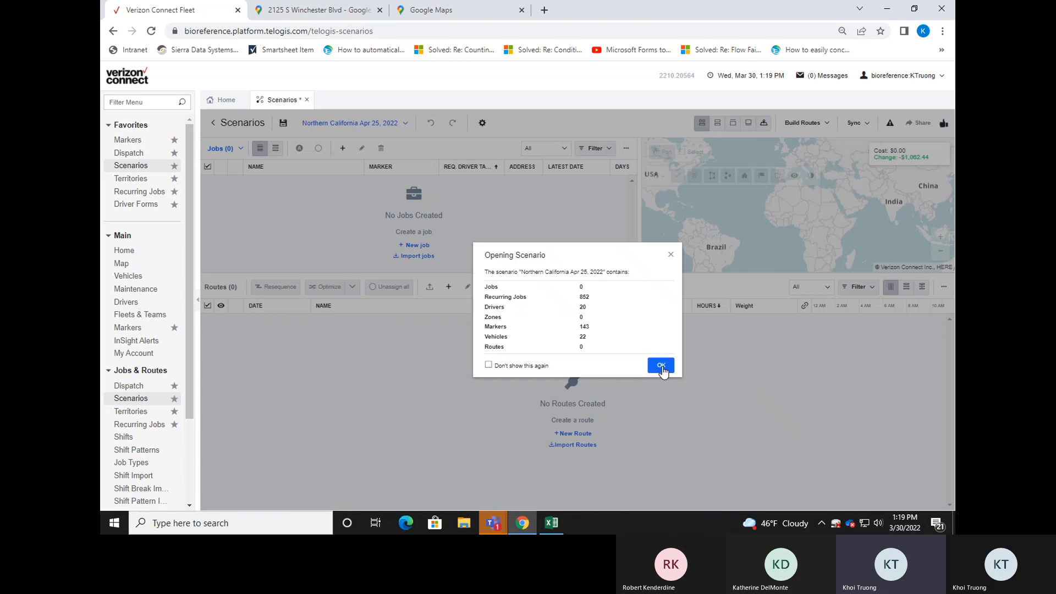
left_click(662, 366)
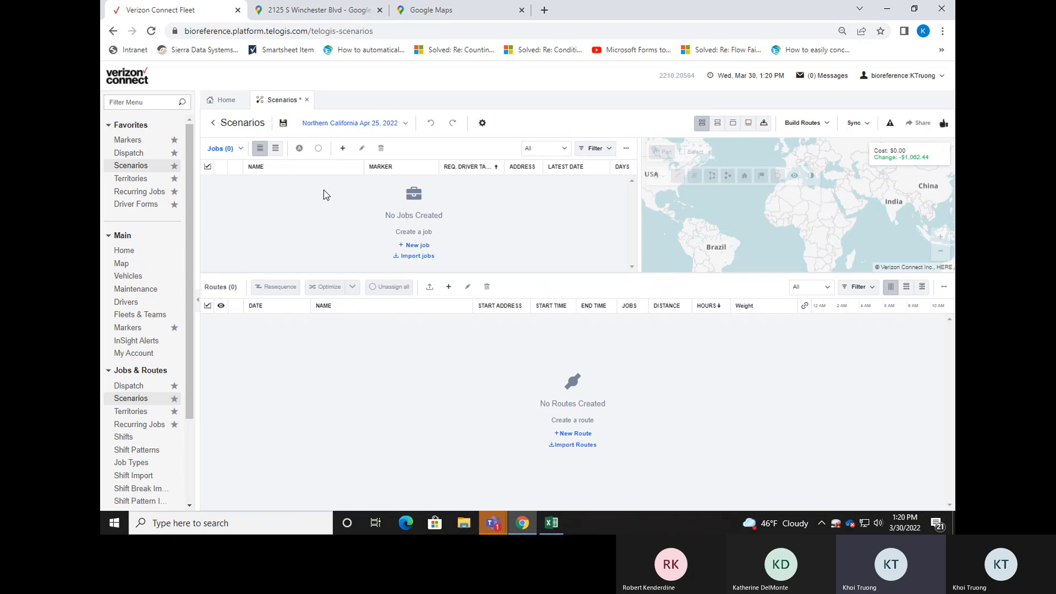
Switch the jobs list to the scenario's markers and make the list area slightly taller.
left_click(238, 154)
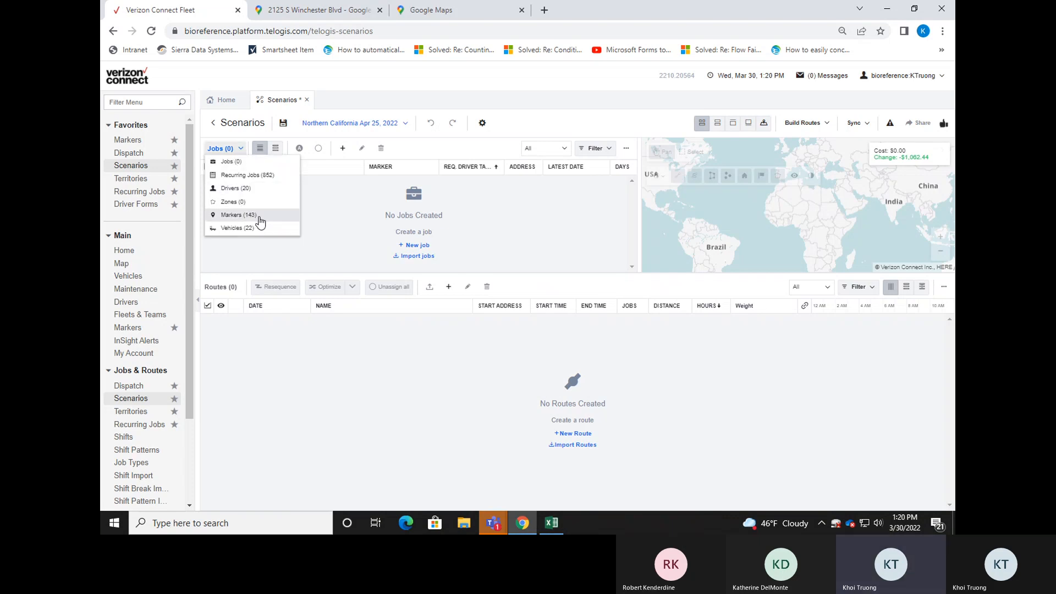
left_click(414, 219)
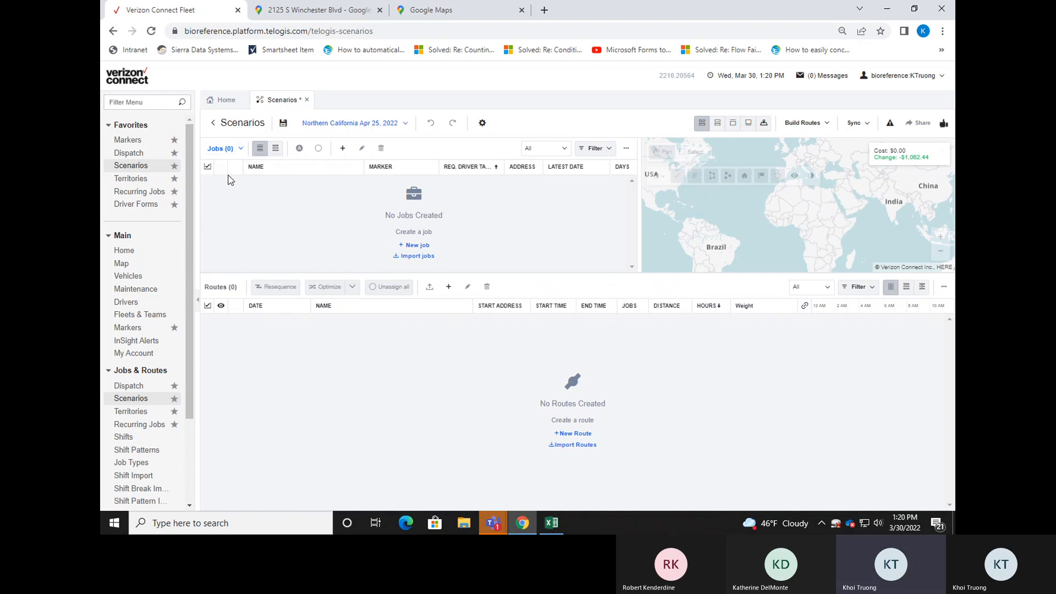
left_click(239, 149)
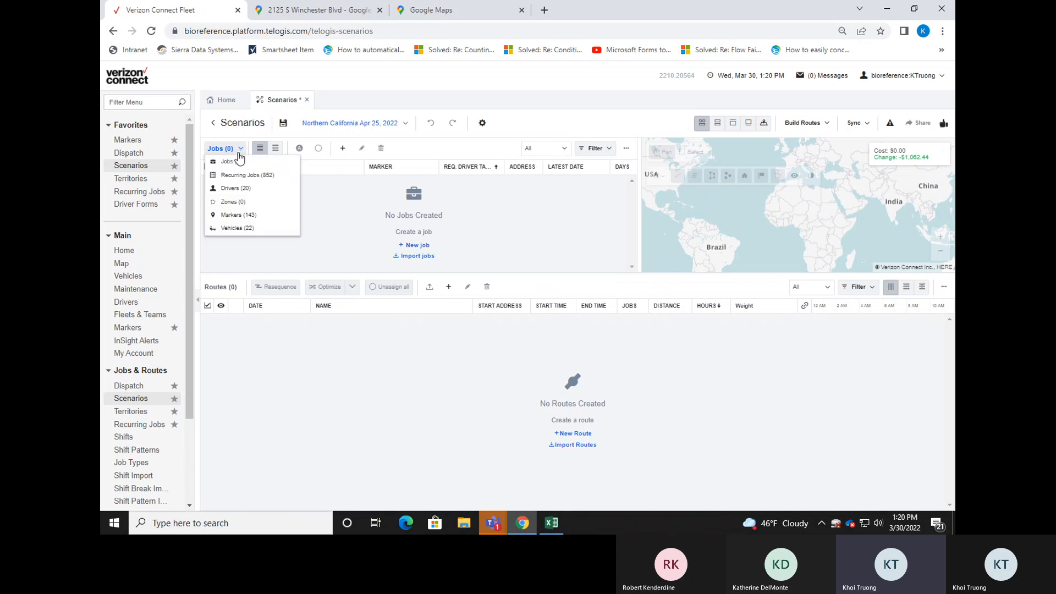
left_click(268, 221)
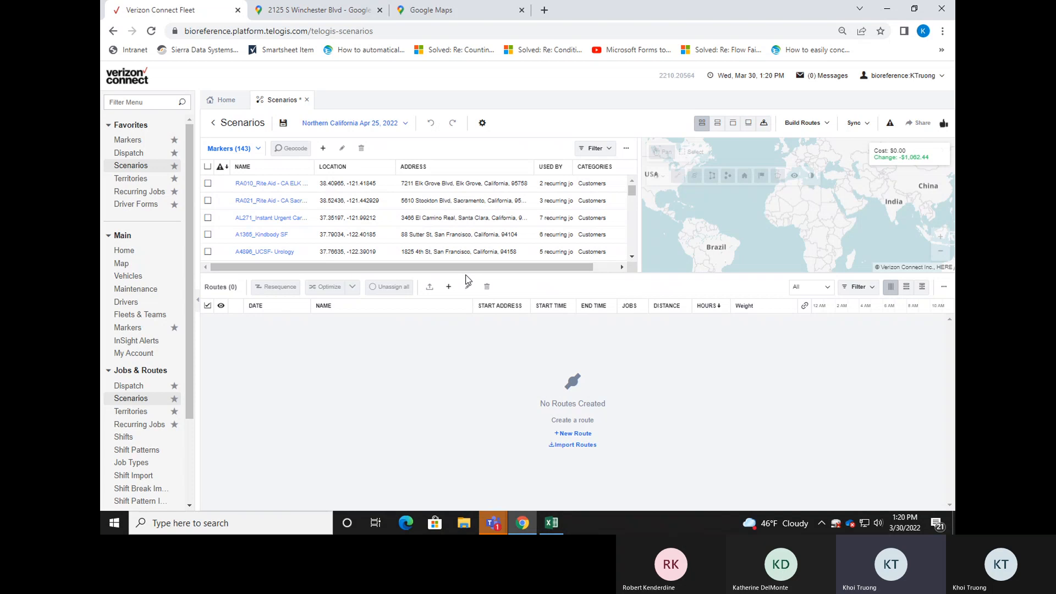
left_click_drag(465, 279, 465, 300)
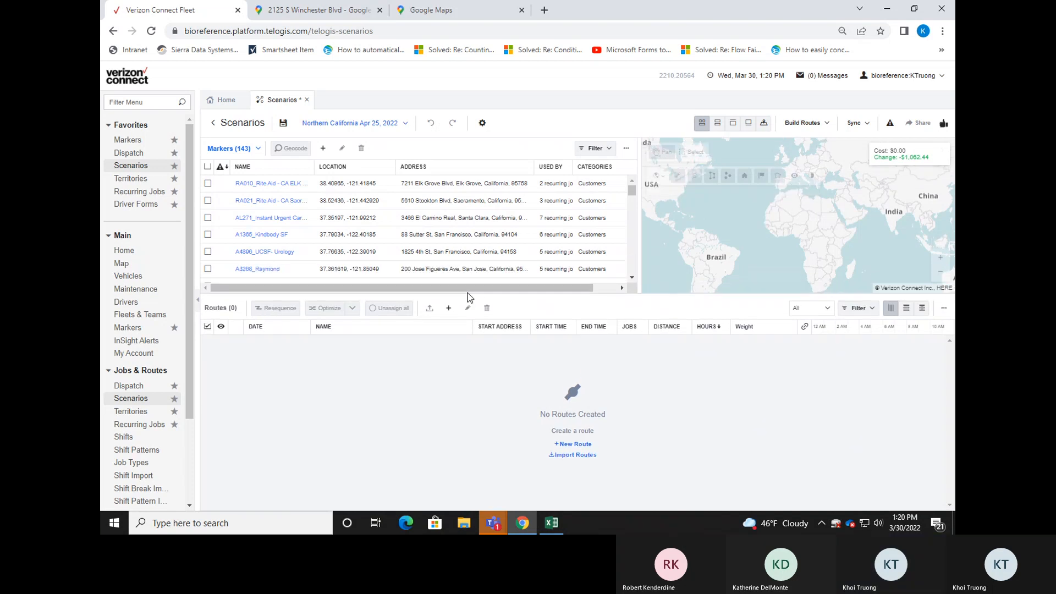
Create a new marker in the scenario and set its marker ID to AB124.
left_click(324, 148)
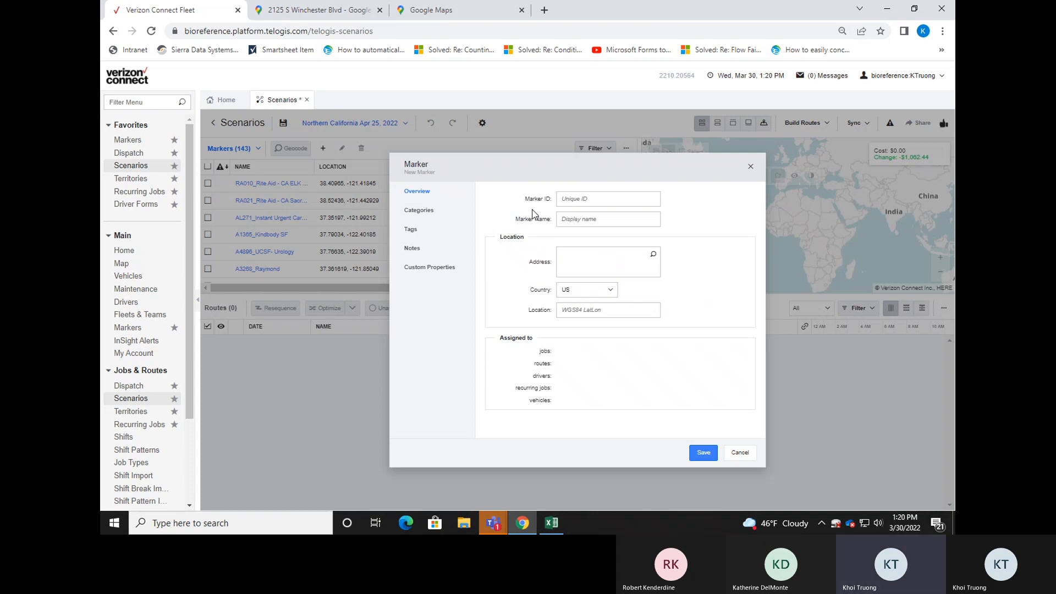
left_click(578, 199)
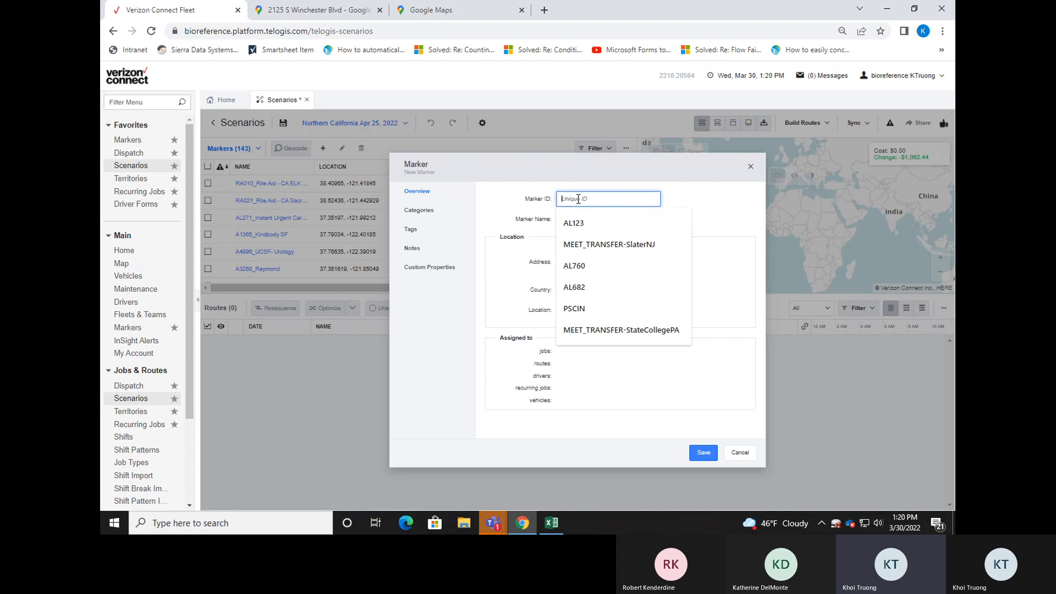
left_click(669, 196)
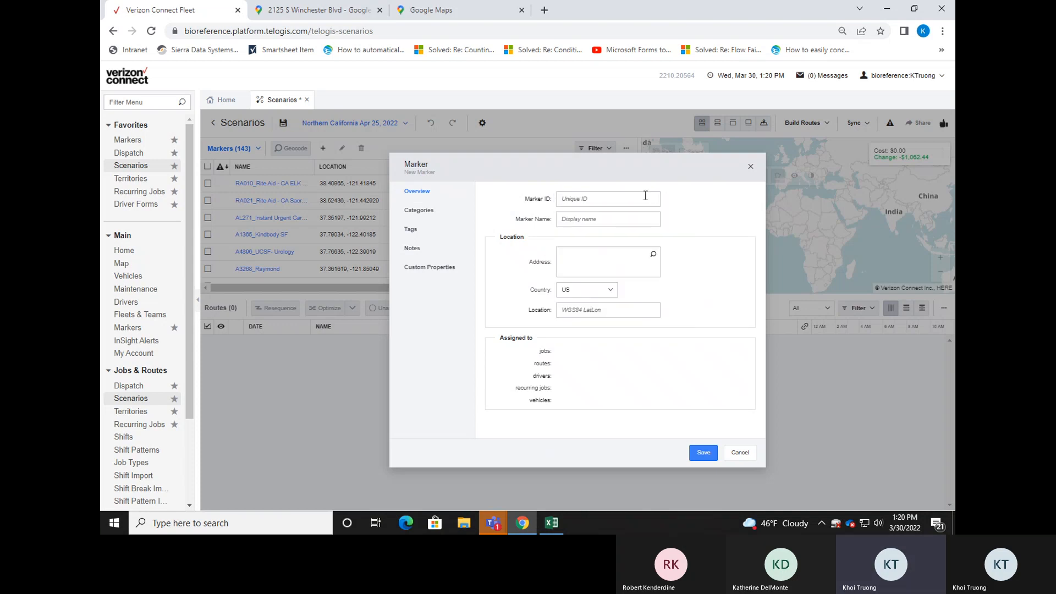
left_click(646, 196)
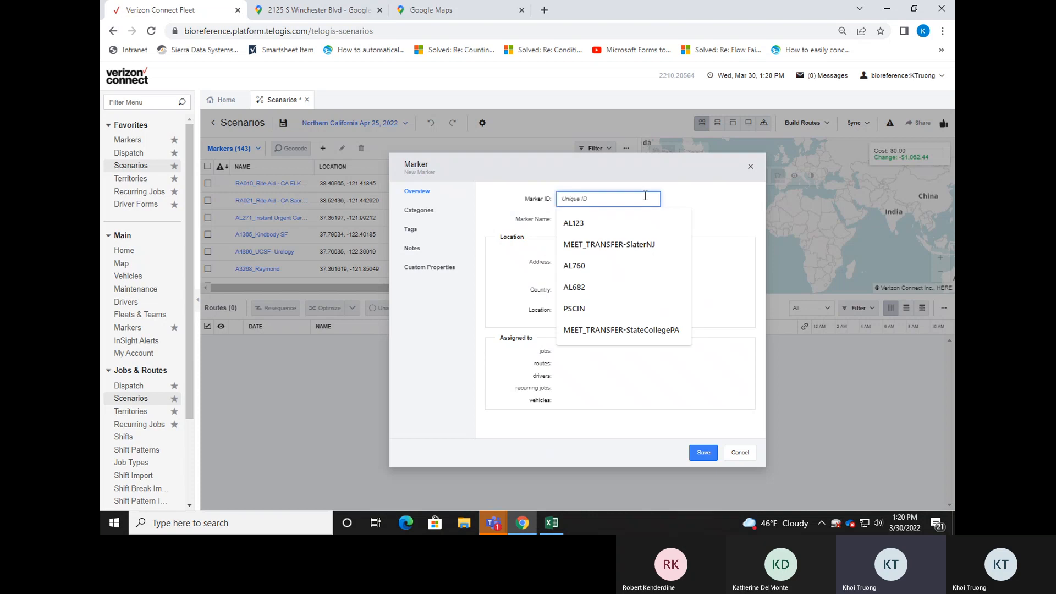
type("AB12")
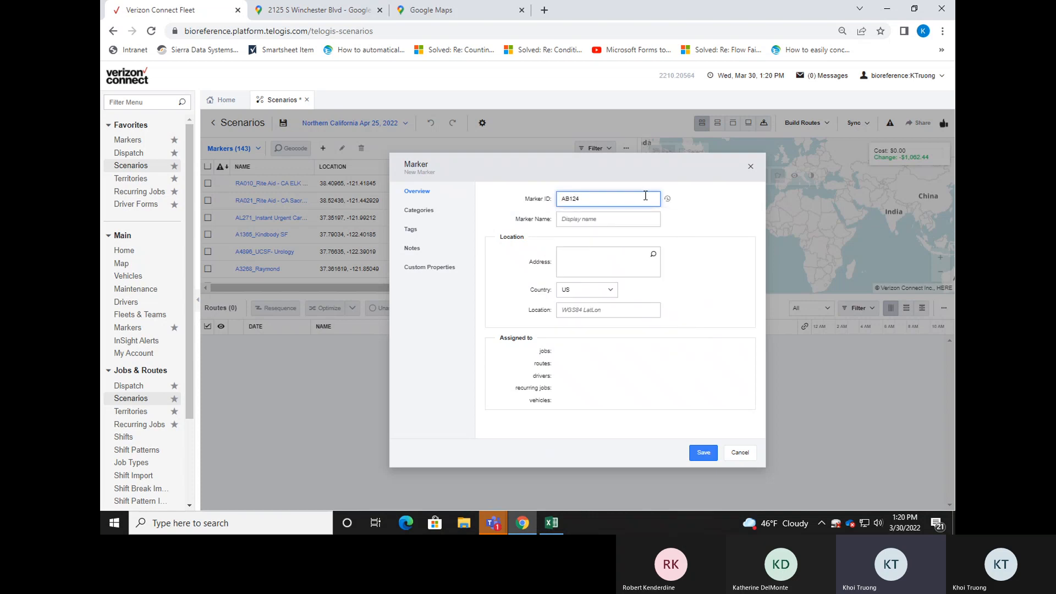
type("4")
Set the new marker's name to AB124_TEST.
left_click(641, 219)
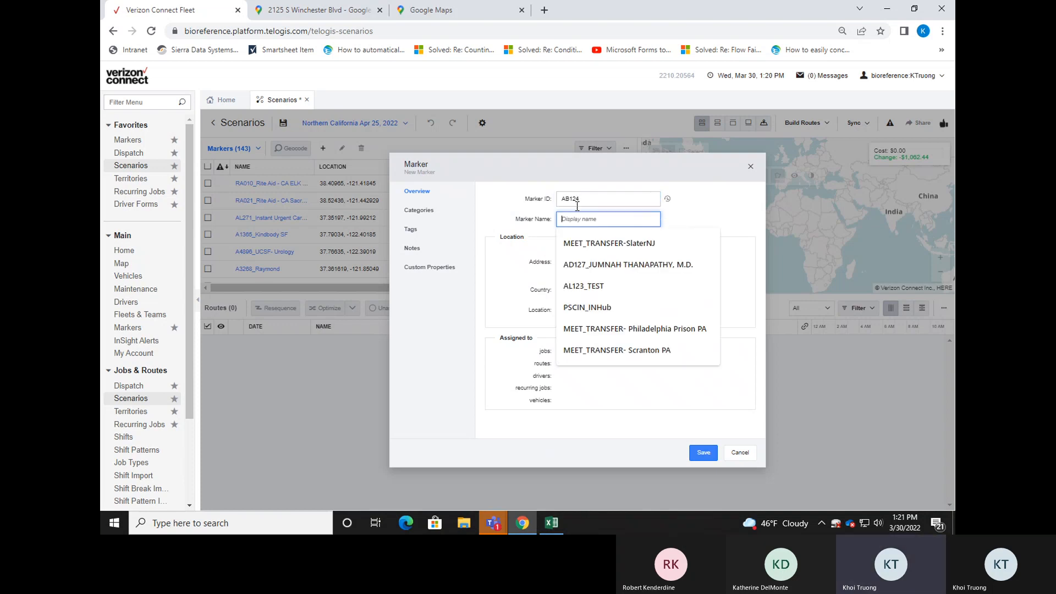
left_click(546, 213)
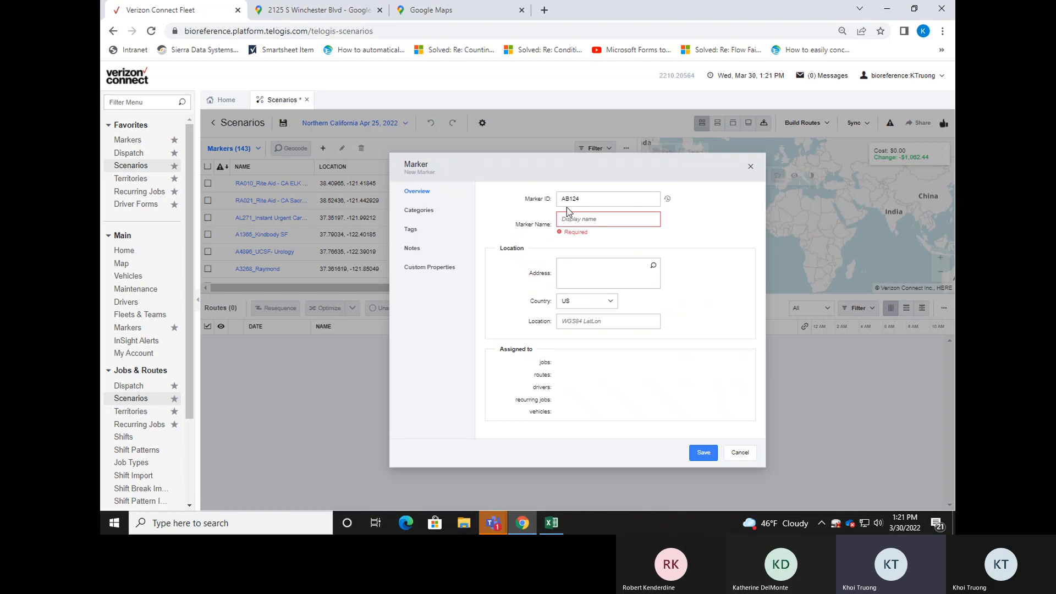
left_click(592, 220)
left_click(537, 238)
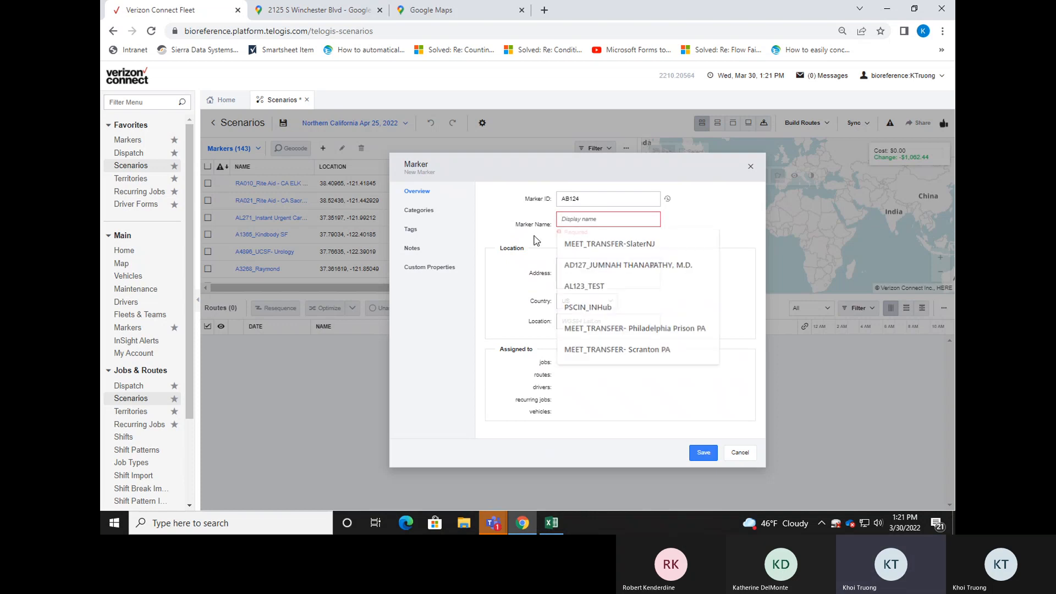
left_click(589, 220)
type("A")
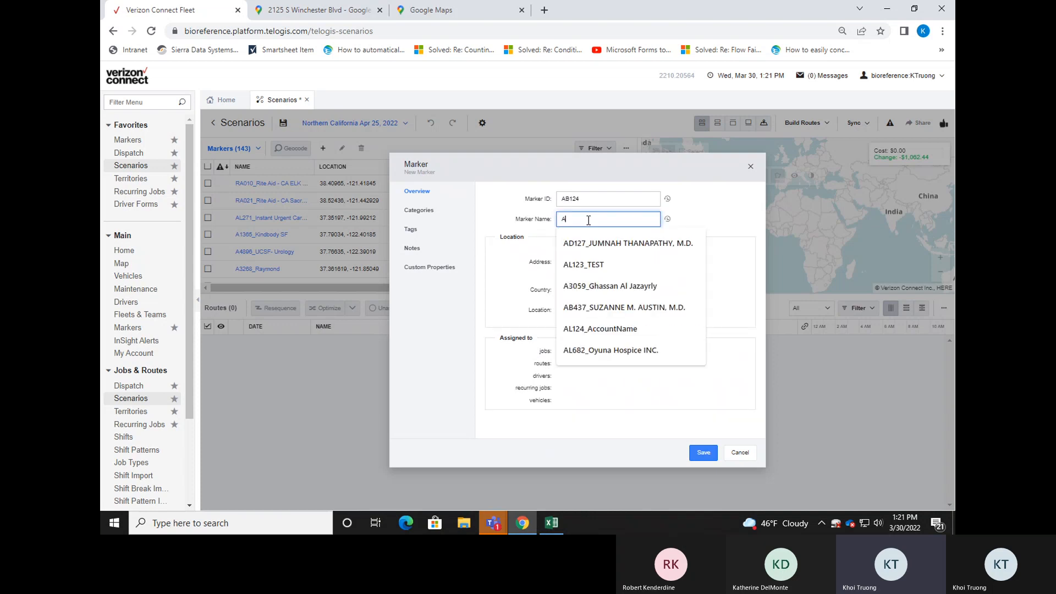
type("B124_")
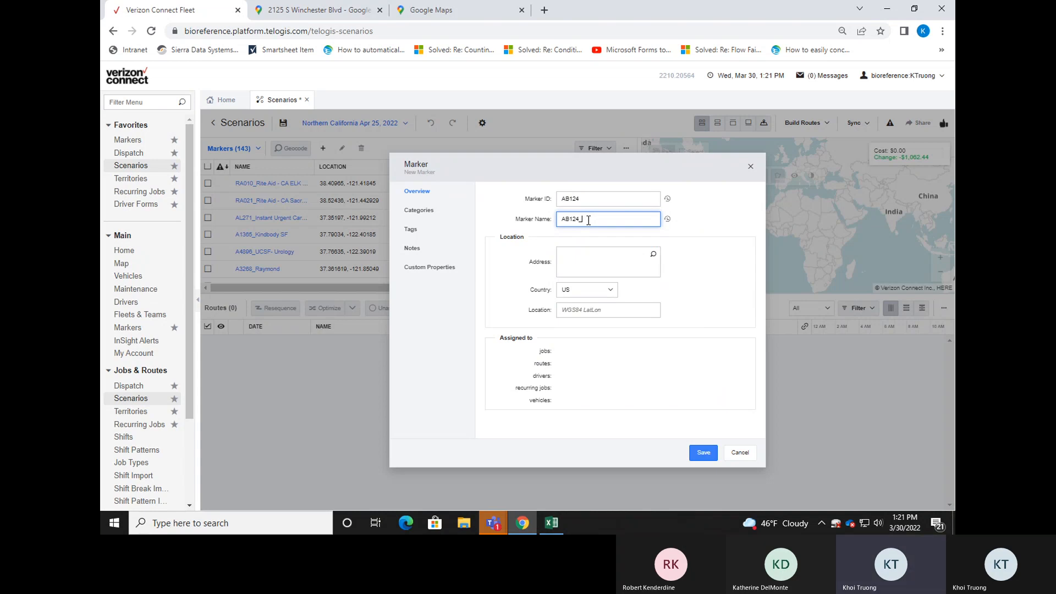
type("TEST")
left_click(667, 246)
Enter the marker's street address, city and state without a suite number, and accept the suggested address.
left_click(580, 265)
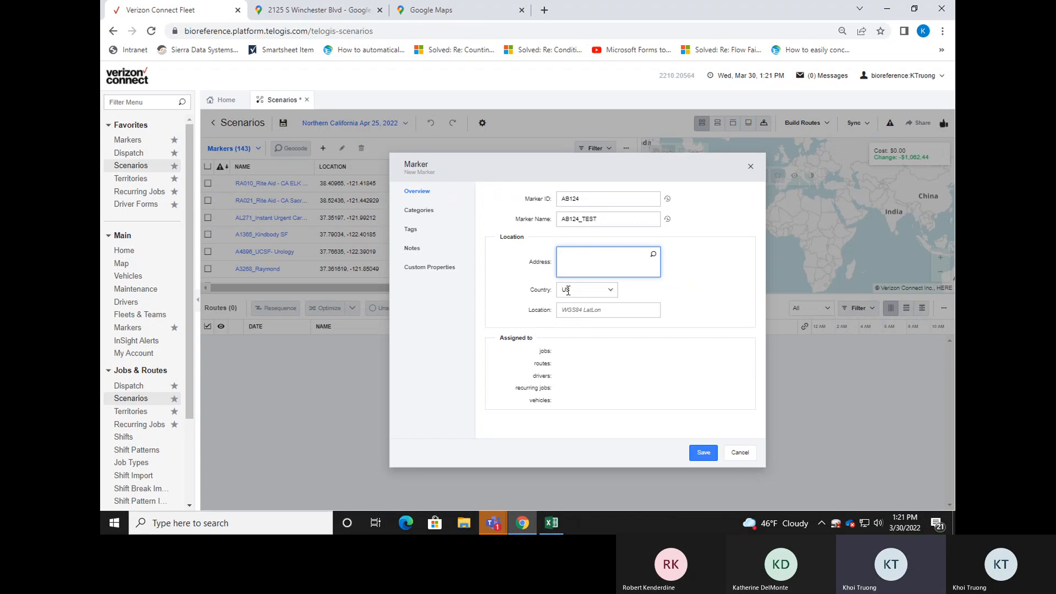
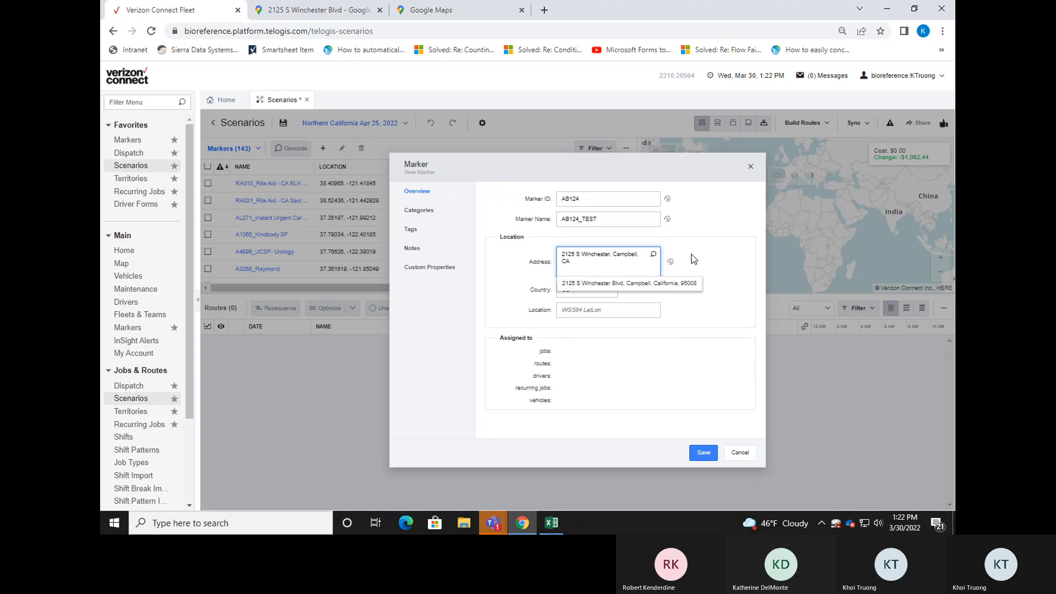
left_click(614, 286)
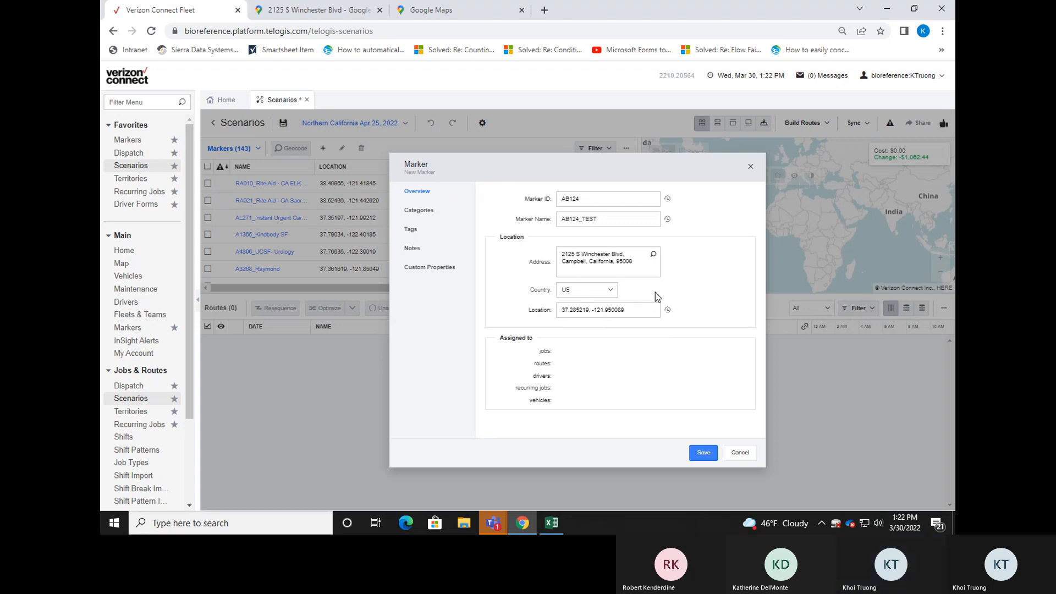
Clear the marker's address and its location coordinates.
left_click(638, 265)
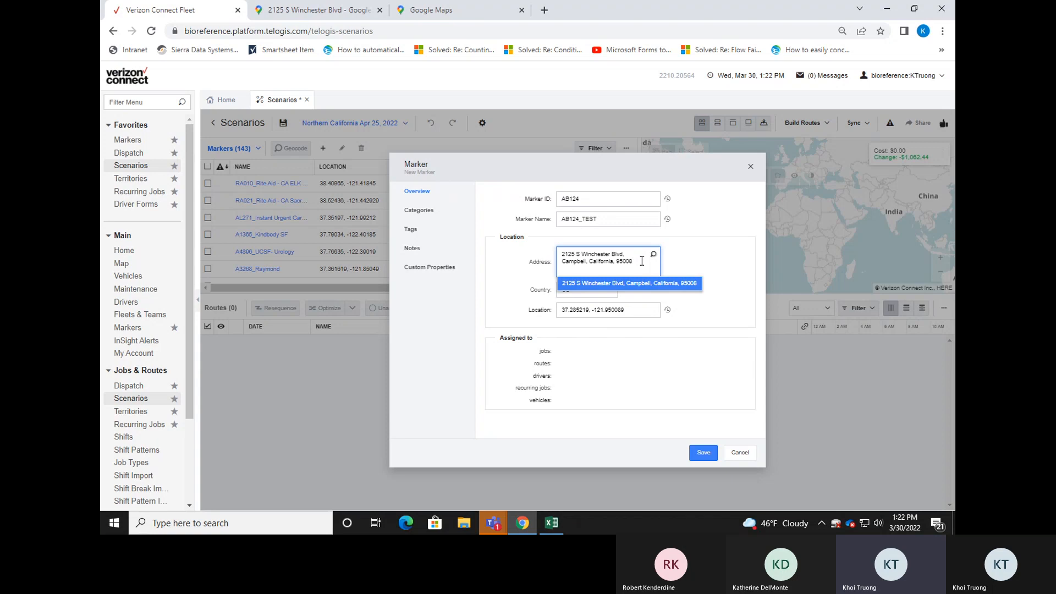
triple_click(642, 261)
key("BackSpace")
triple_click(639, 310)
key("BackSpace")
left_click(655, 288)
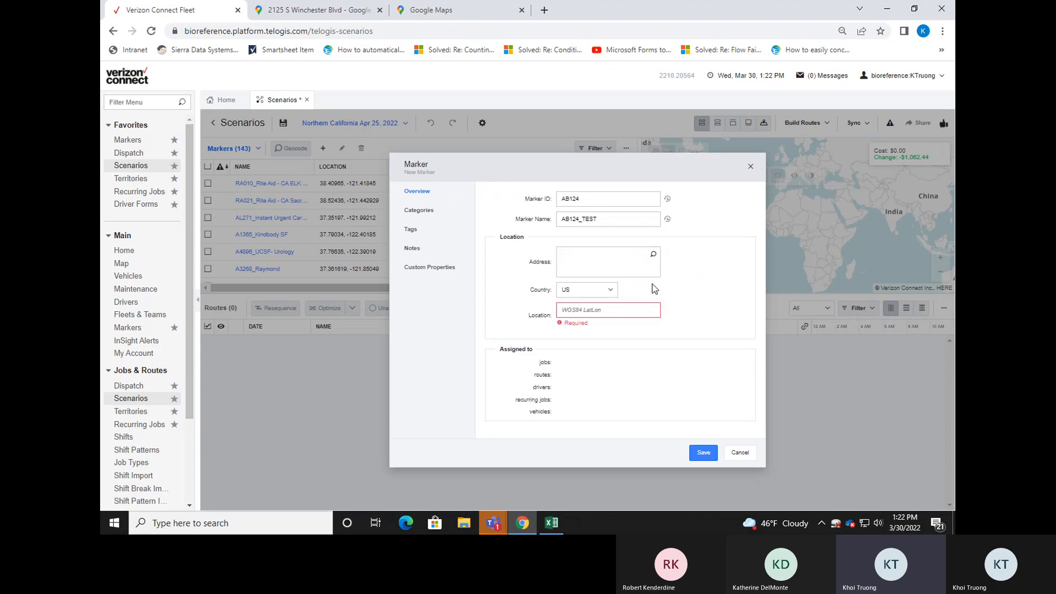
Enter the marker's street address including the suite number, city and state, and try to accept the suggested address.
left_click(628, 261)
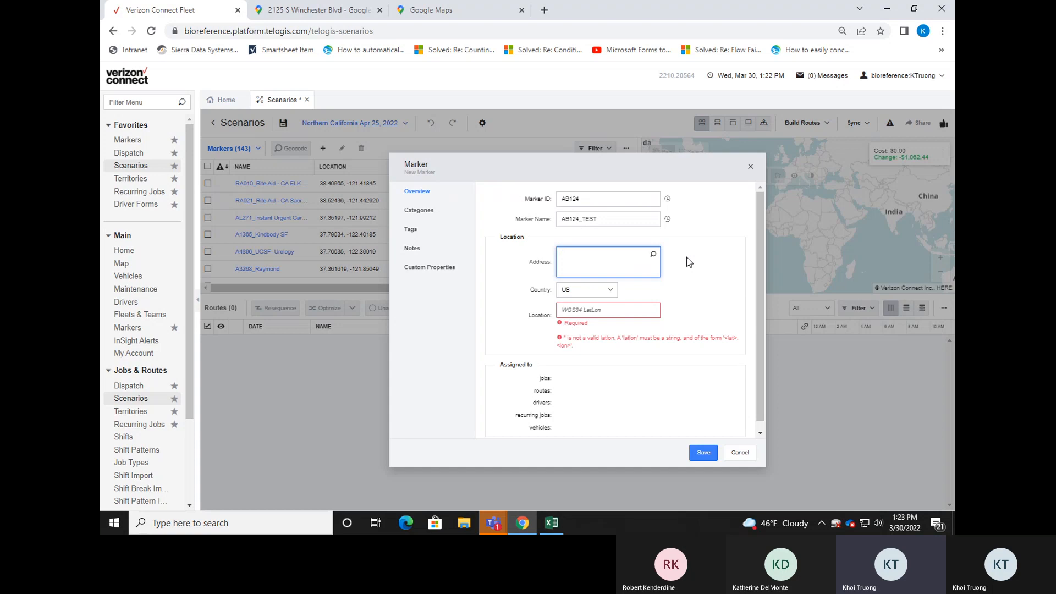
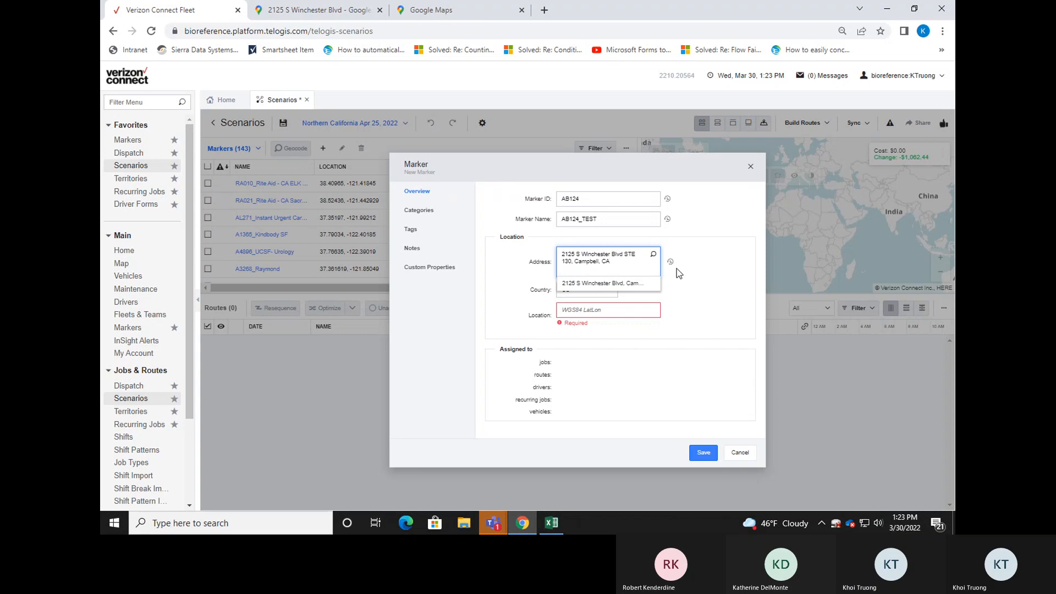
left_click(644, 291)
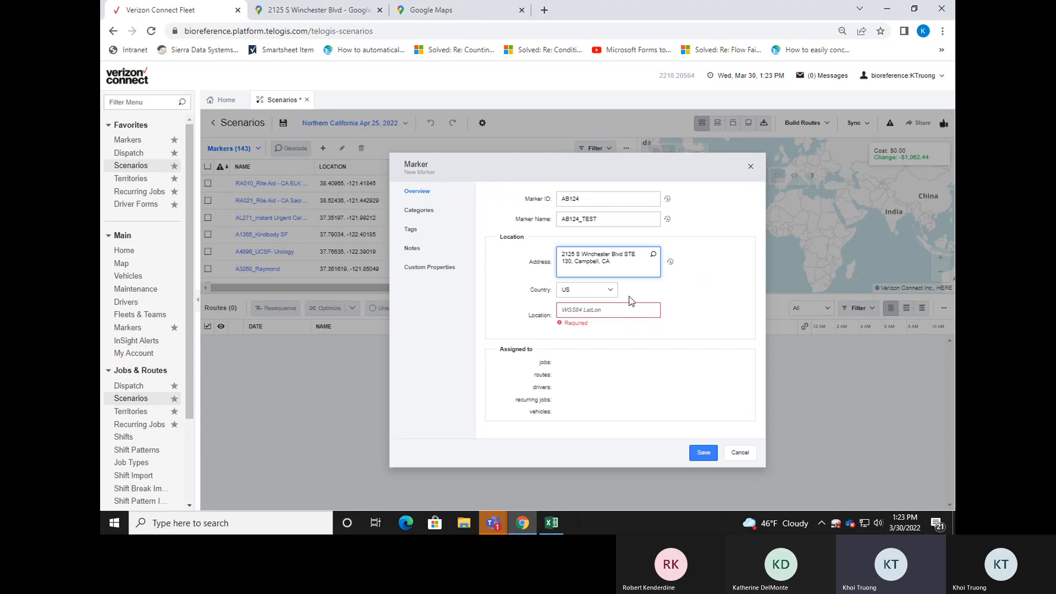
Remove the suite number from the marker's address and accept the suggested address to fill in its coordinates.
triple_click(608, 265)
left_click(577, 266)
key("BackSpace")
key("BackSpace")
key("BackSpace")
key("BackSpace")
key("BackSpace")
key("BackSpace")
key("BackSpace")
key("BackSpace")
key("BackSpace")
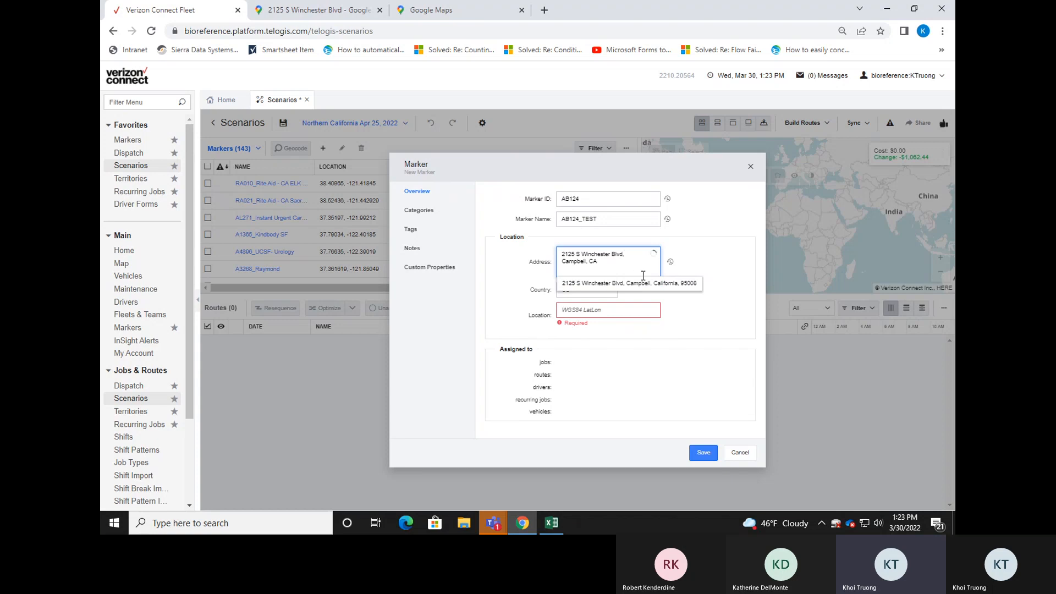
left_click(648, 283)
left_click(652, 289)
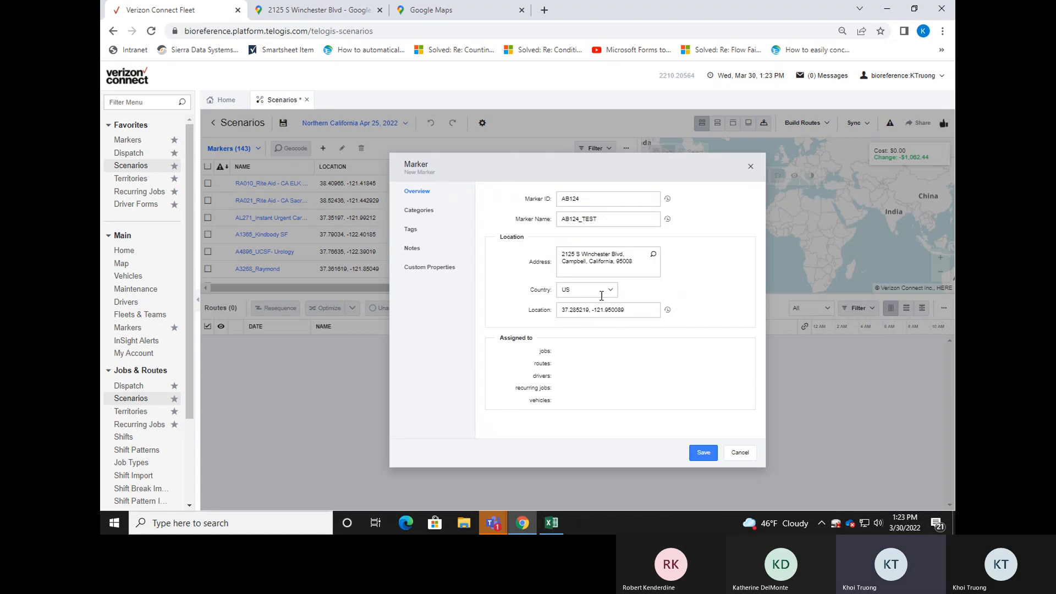
Insert the suite number after the street name in the marker's address.
left_click(623, 255)
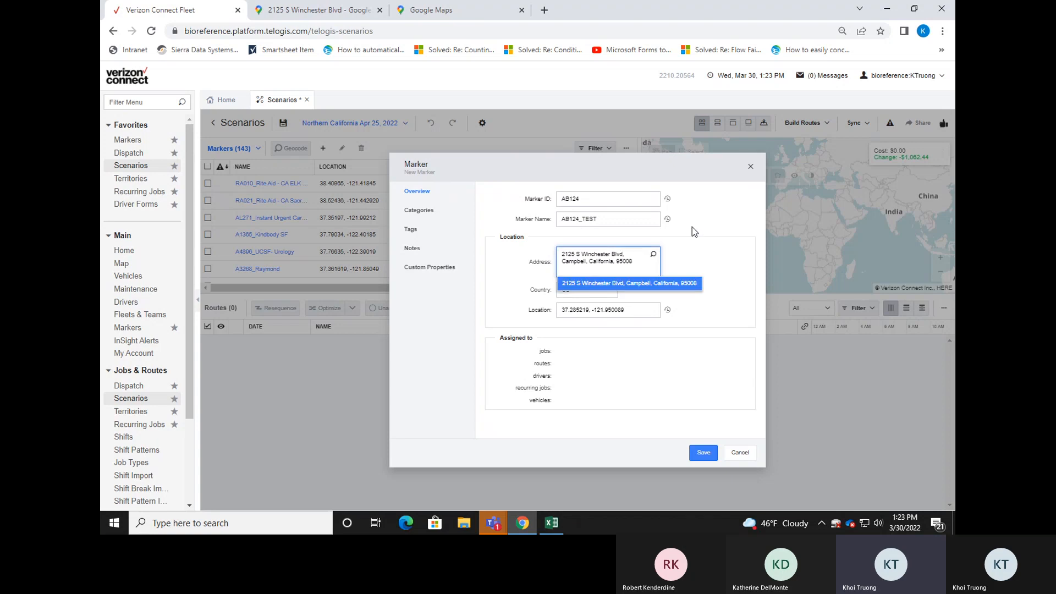
type("STE 130")
left_click(692, 236)
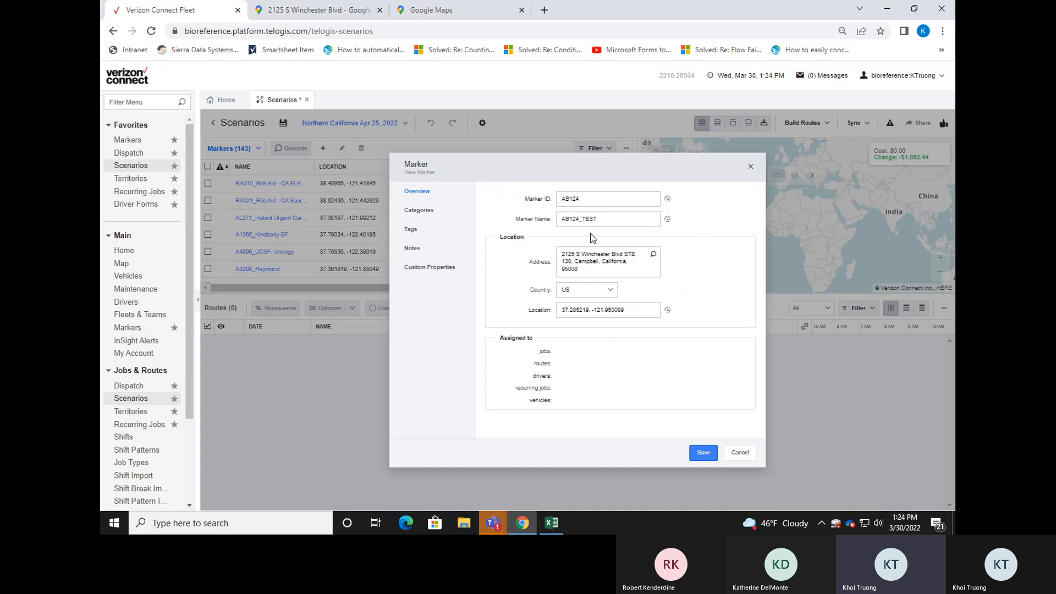
Add the note "Lockbox, that's located in the back alley." to the new marker and save the marker.
left_click(446, 219)
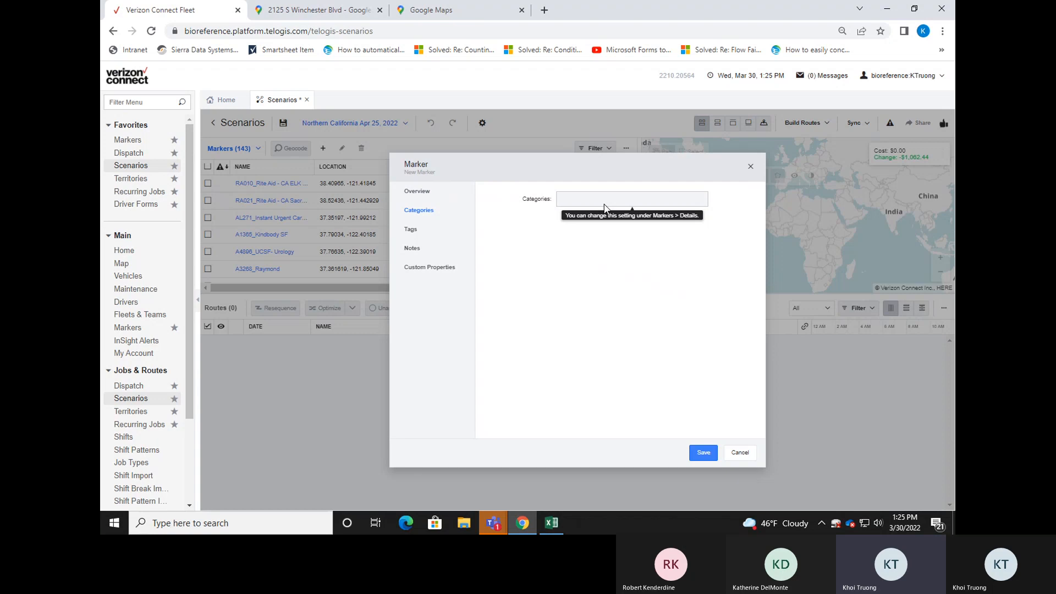
left_click(431, 193)
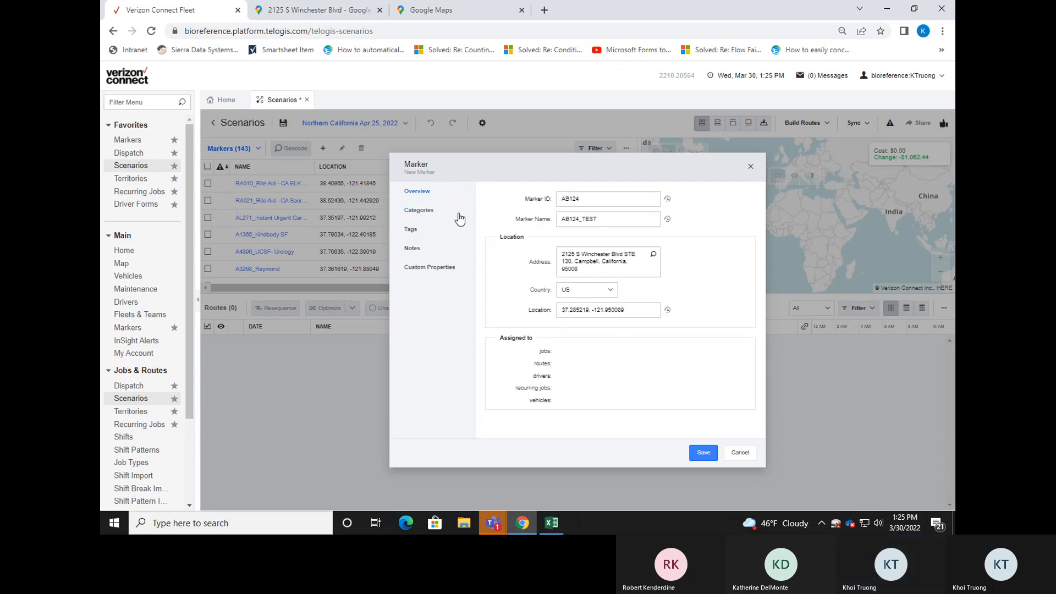
left_click(415, 251)
left_click(569, 243)
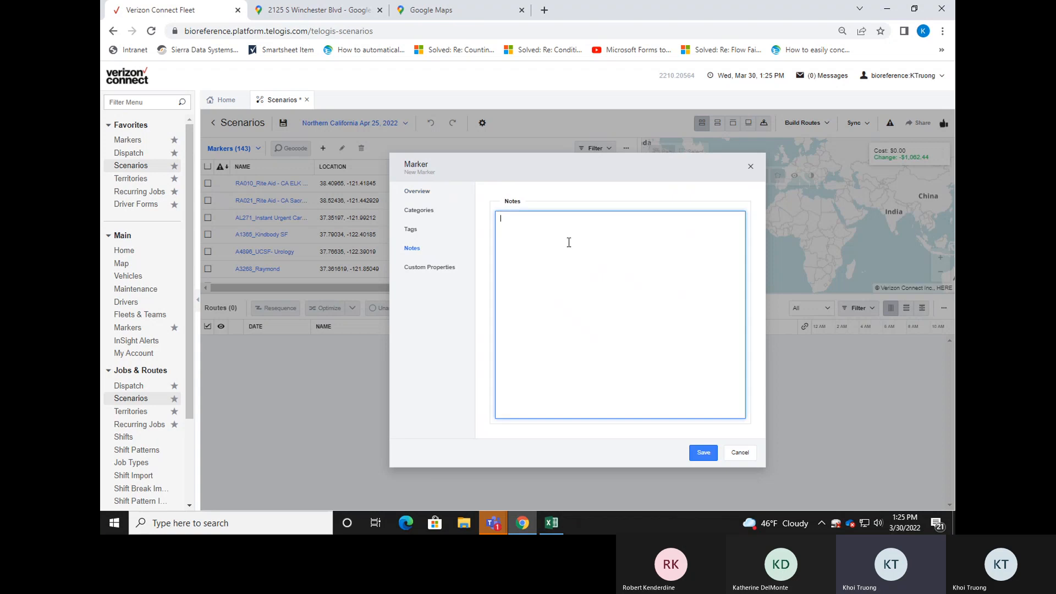
type("Lockbox, that's located in the back alley.")
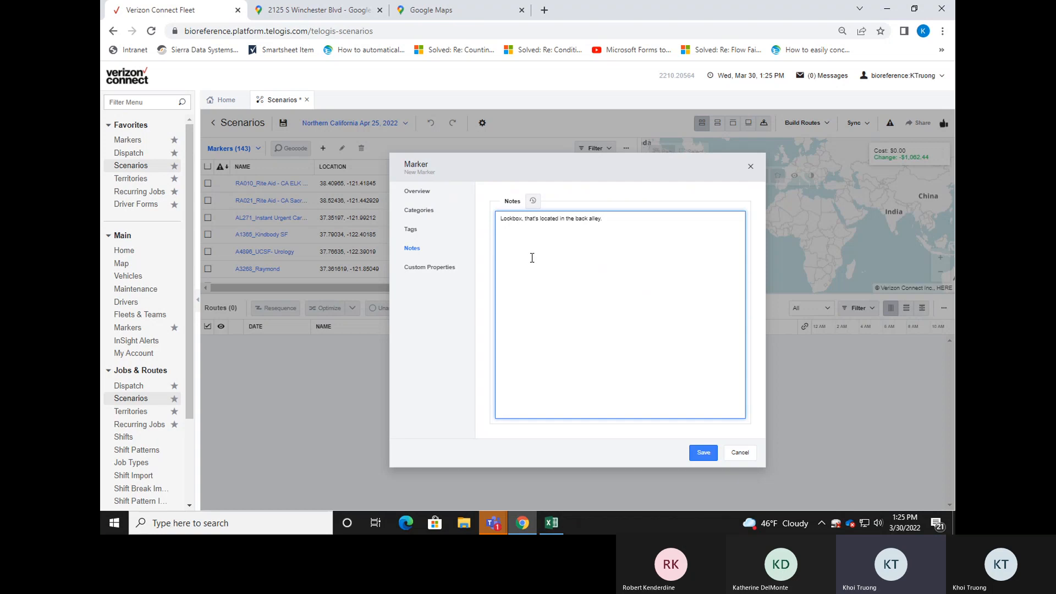
left_click(440, 193)
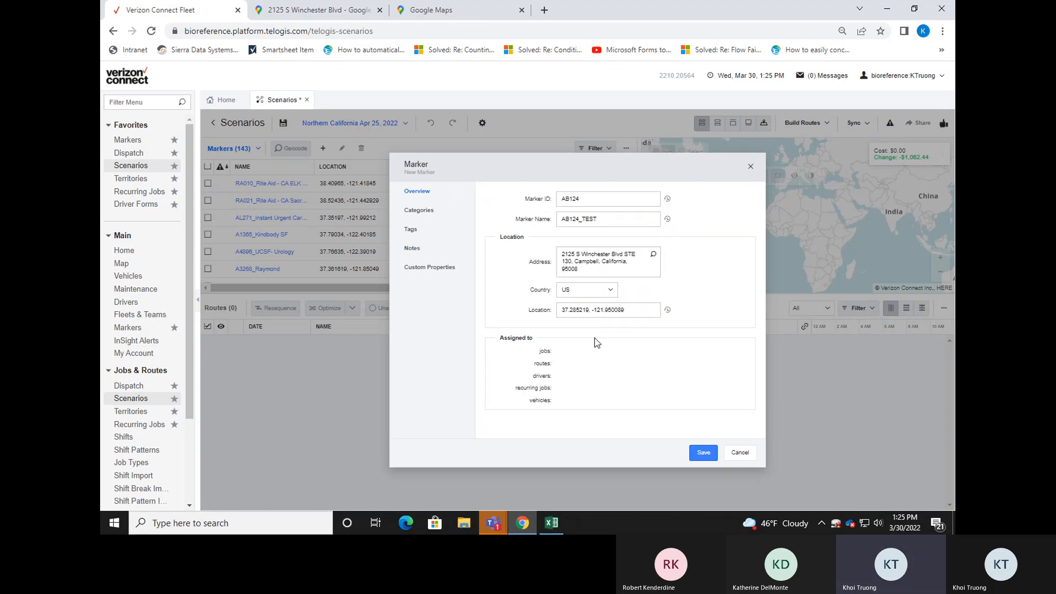
left_click(711, 457)
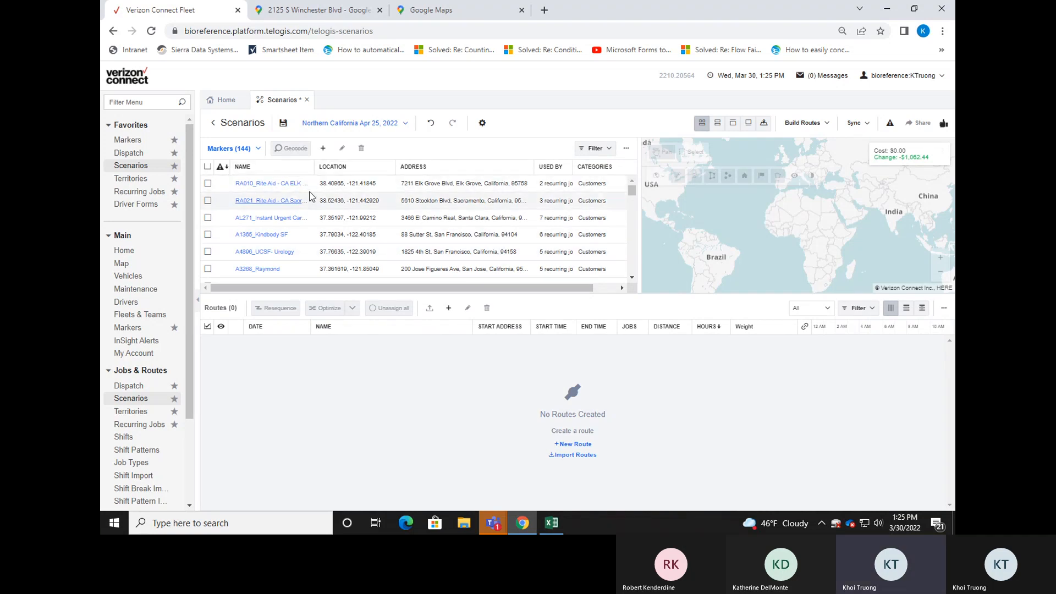
Filter the scenario's markers to names containing AB12 to find the new marker, and clear the filter.
left_click(604, 148)
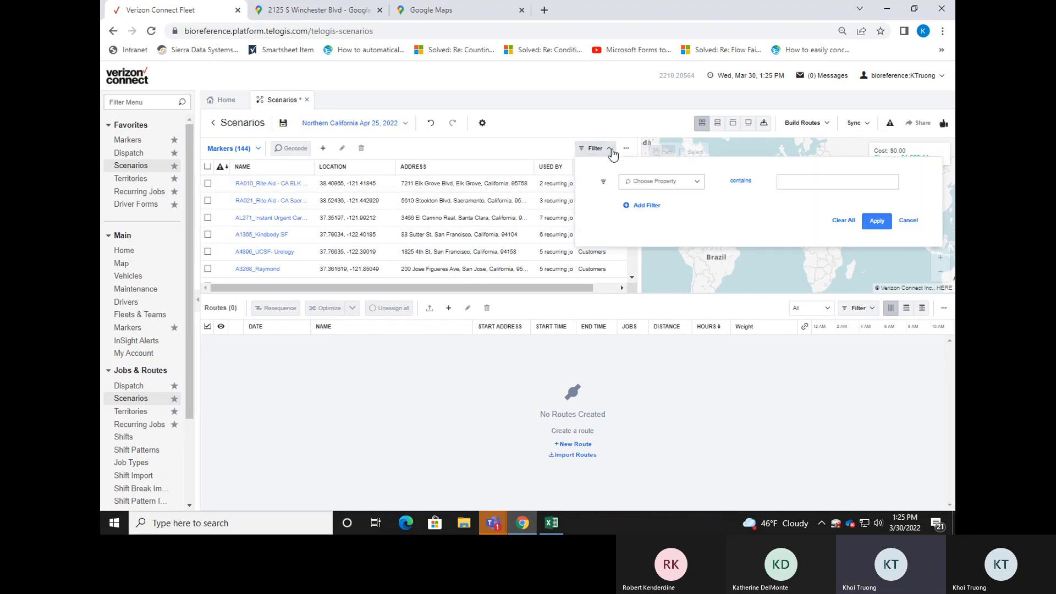
left_click(693, 183)
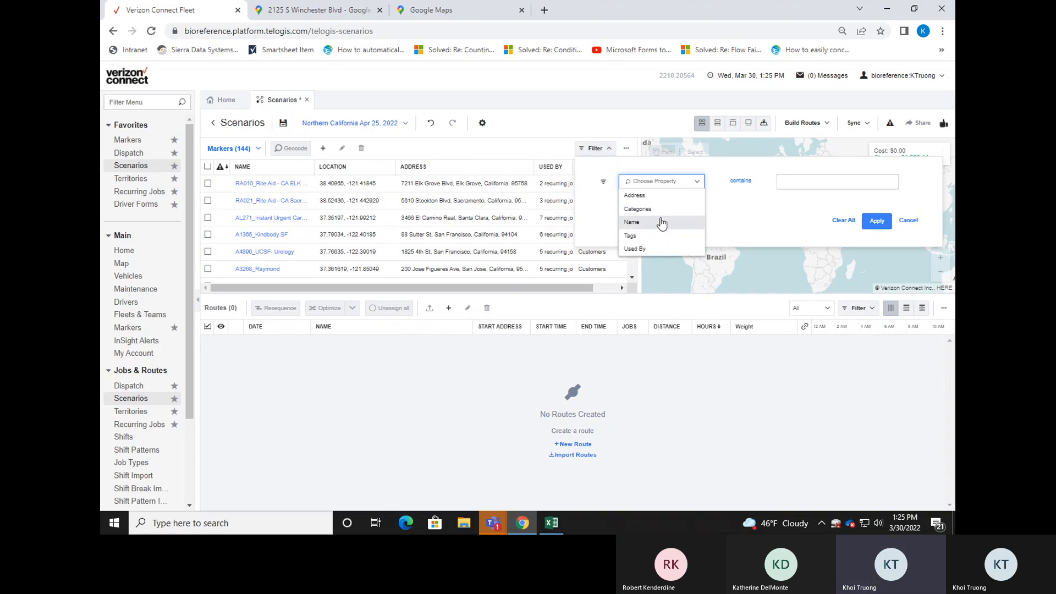
left_click(662, 223)
left_click(788, 177)
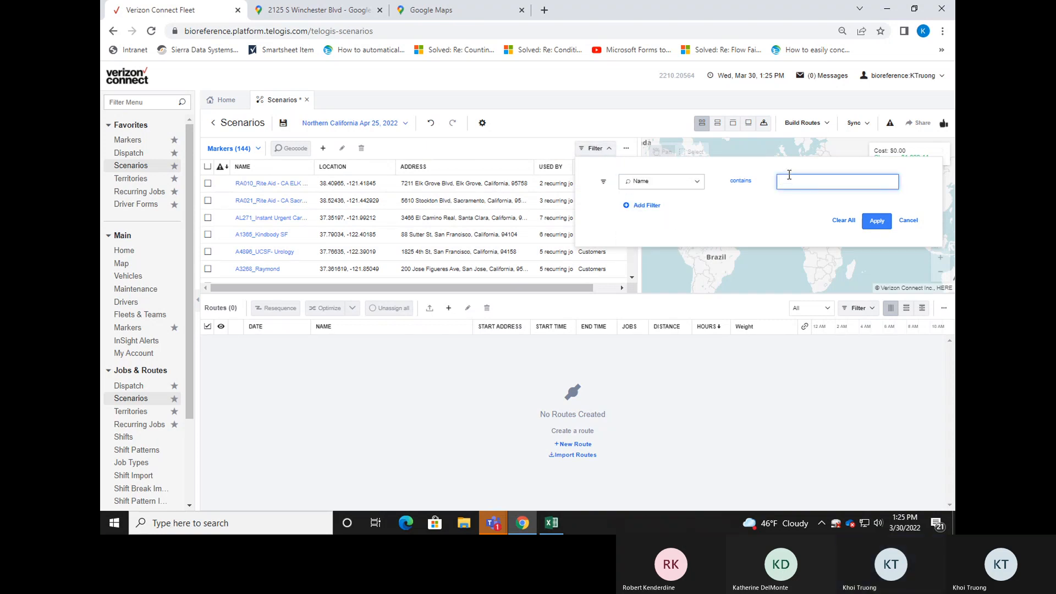
type("AB12")
left_click(877, 220)
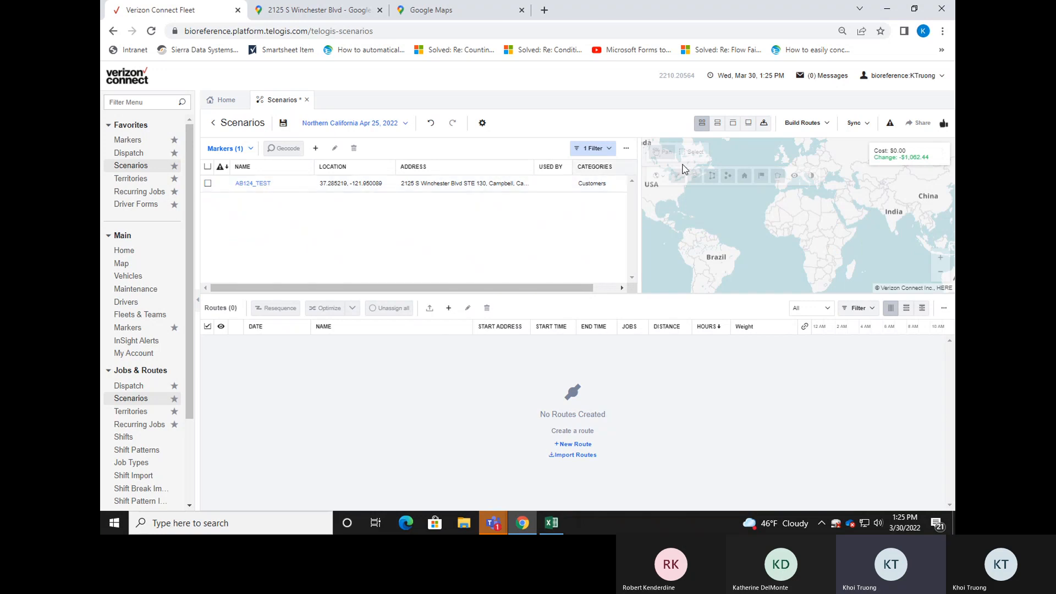
left_click(605, 150)
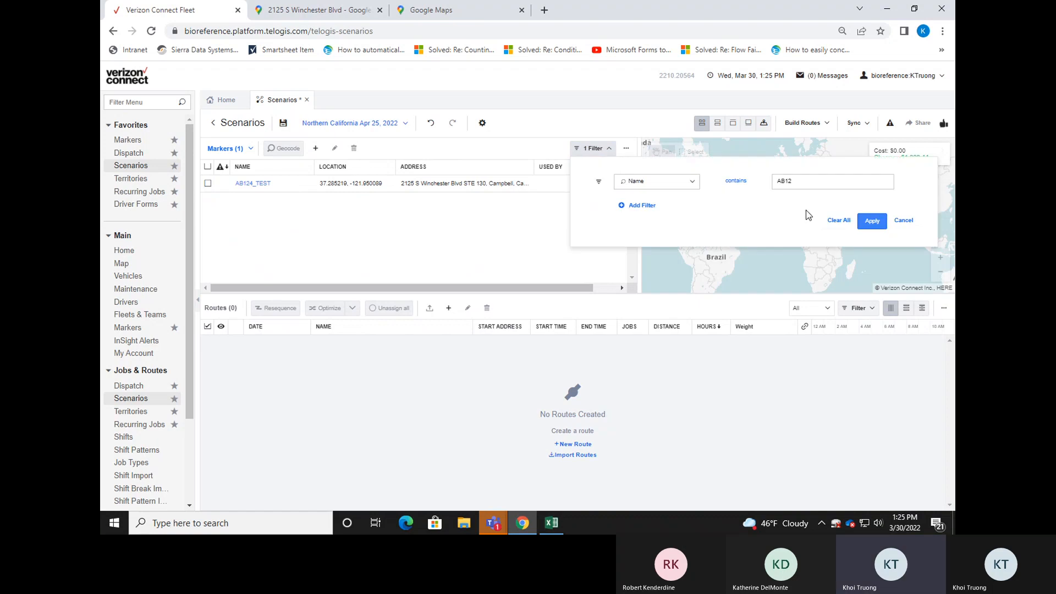
left_click(848, 221)
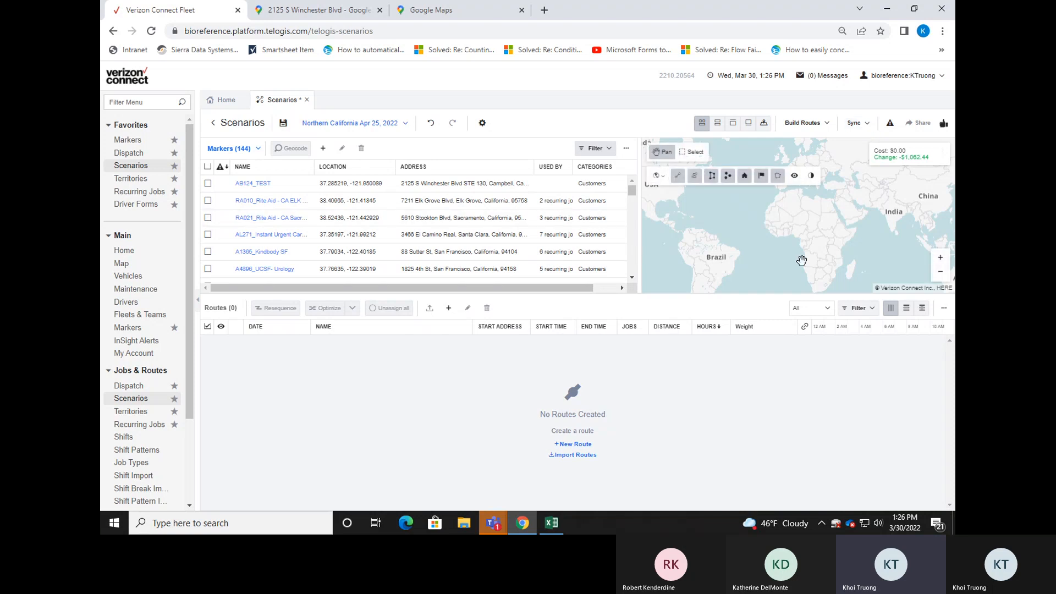
Publish the Northern California scenario's changes for April 25, 2022 to the live Verizon Connect data.
left_click(867, 124)
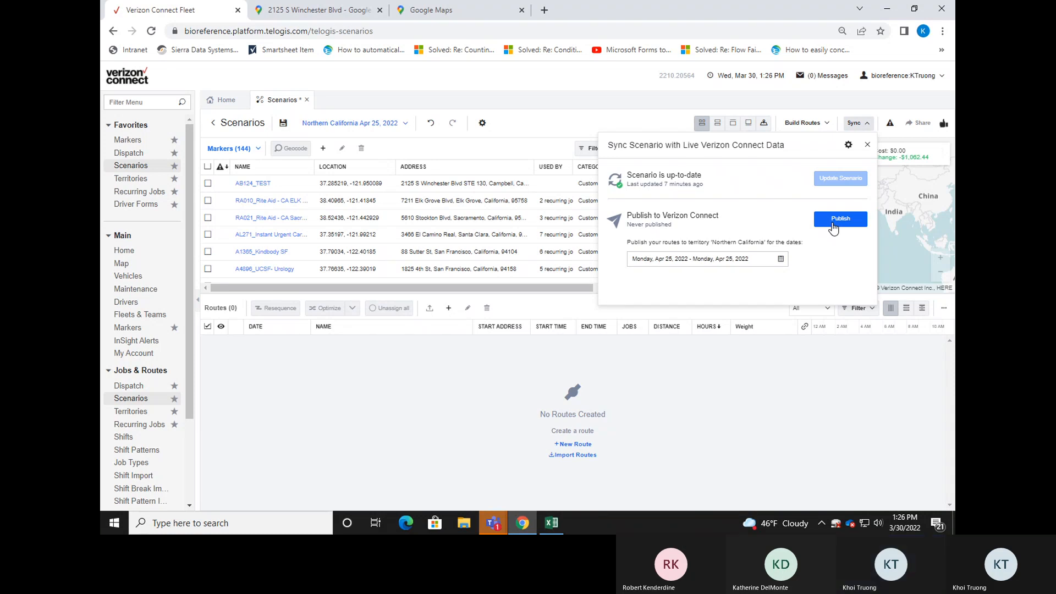
left_click(834, 228)
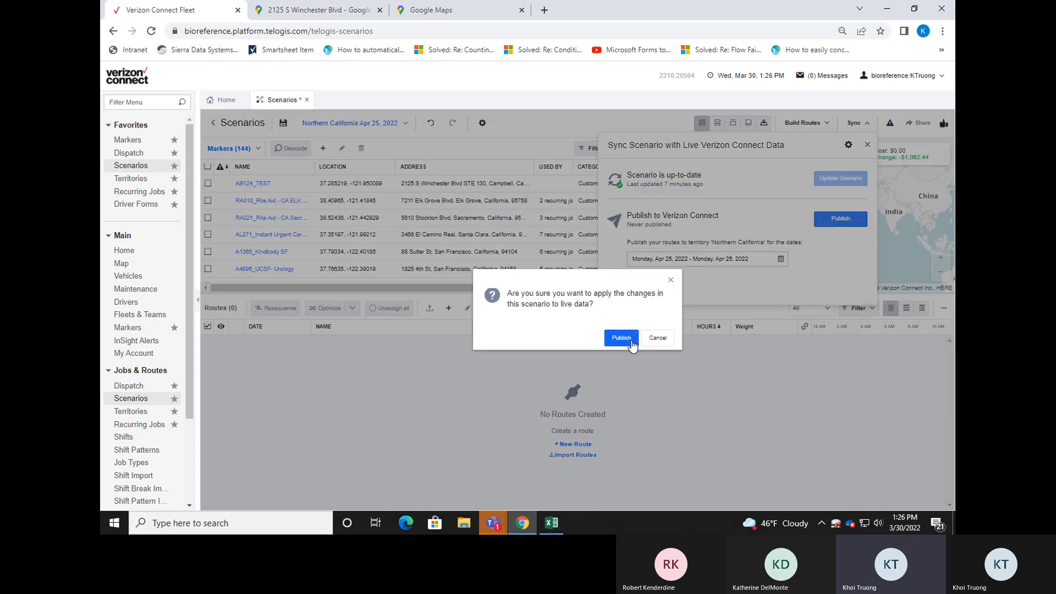
left_click(632, 342)
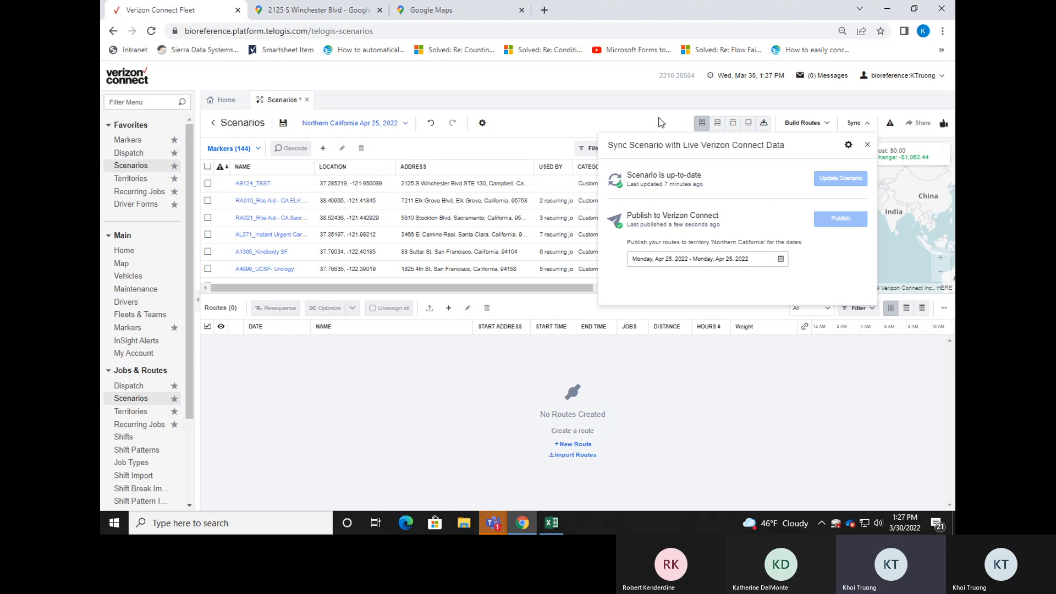
left_click(662, 122)
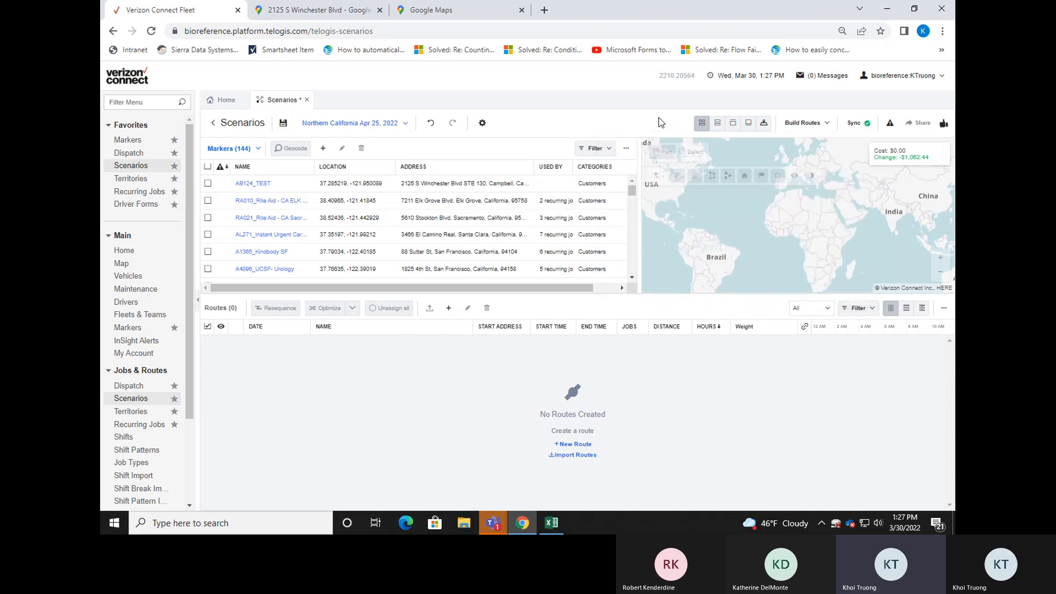
Return to the scenario list, discarding the scenario's unsaved changes, and close the Scenarios page.
left_click(235, 128)
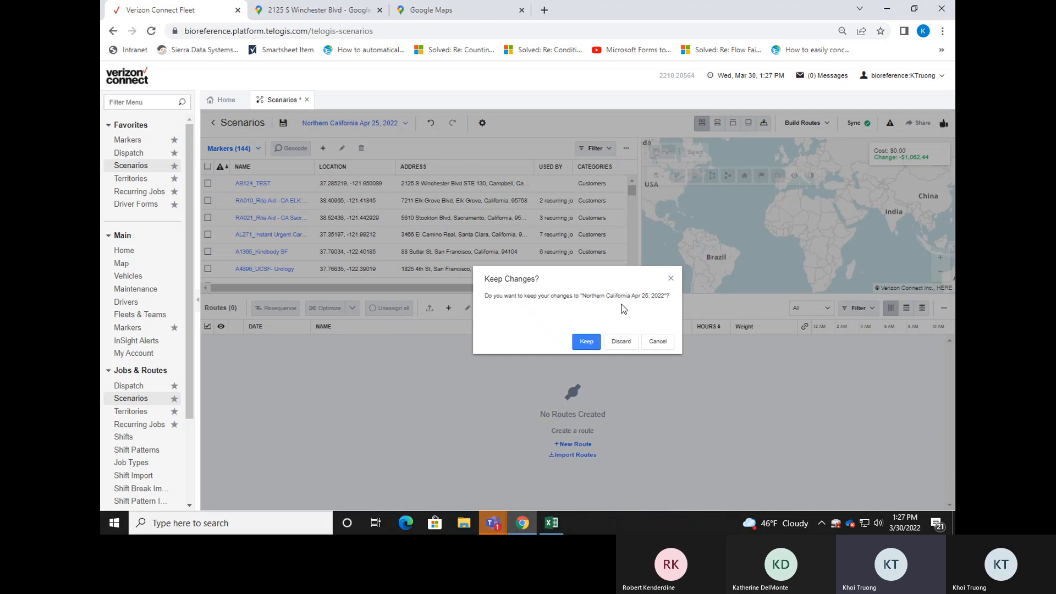
left_click(622, 342)
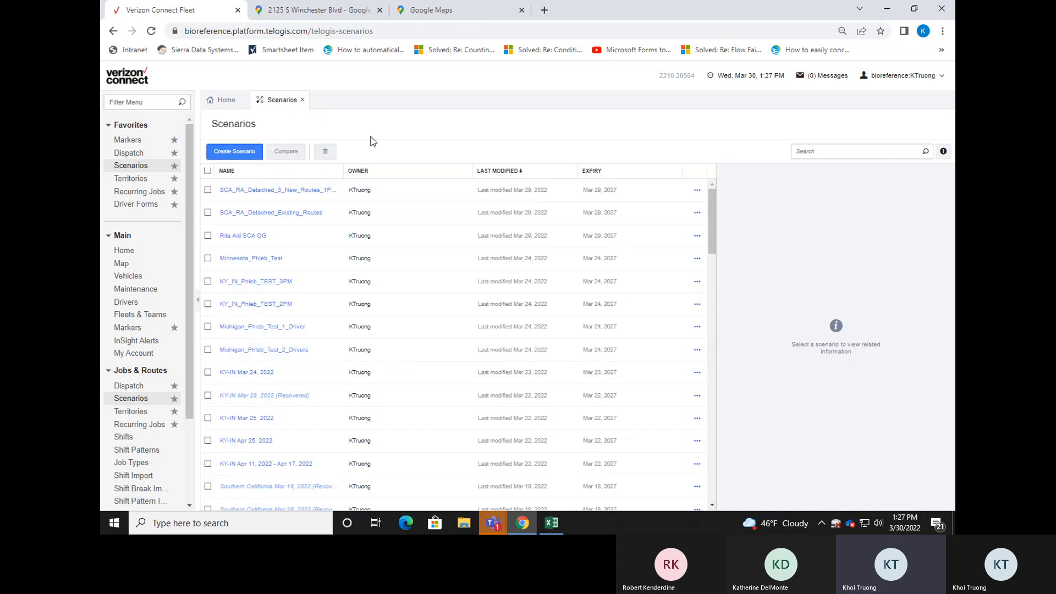
left_click(304, 101)
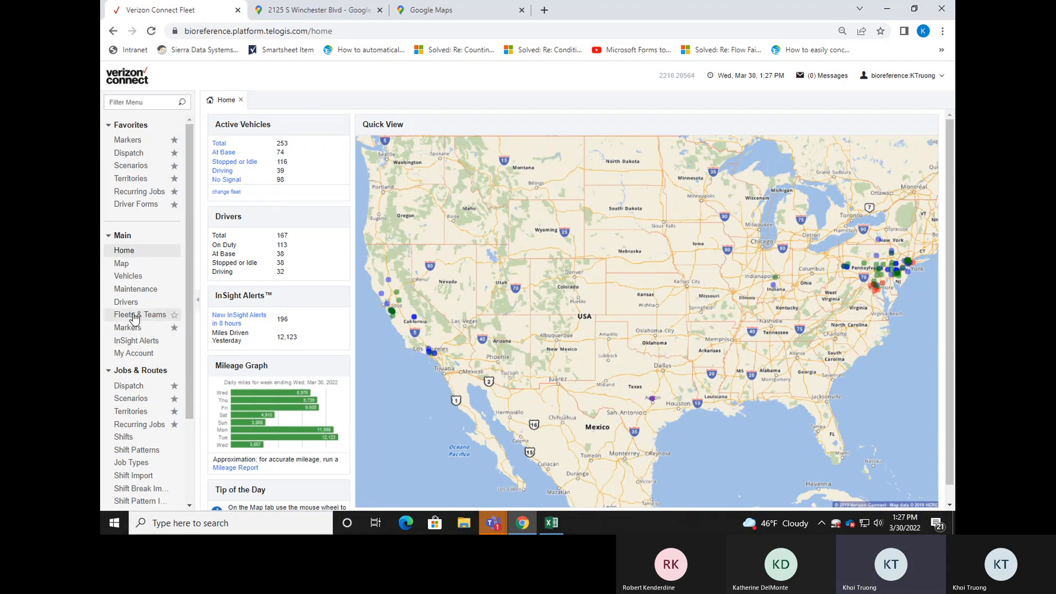
Open the live markers list and search it for ab124.
left_click(139, 329)
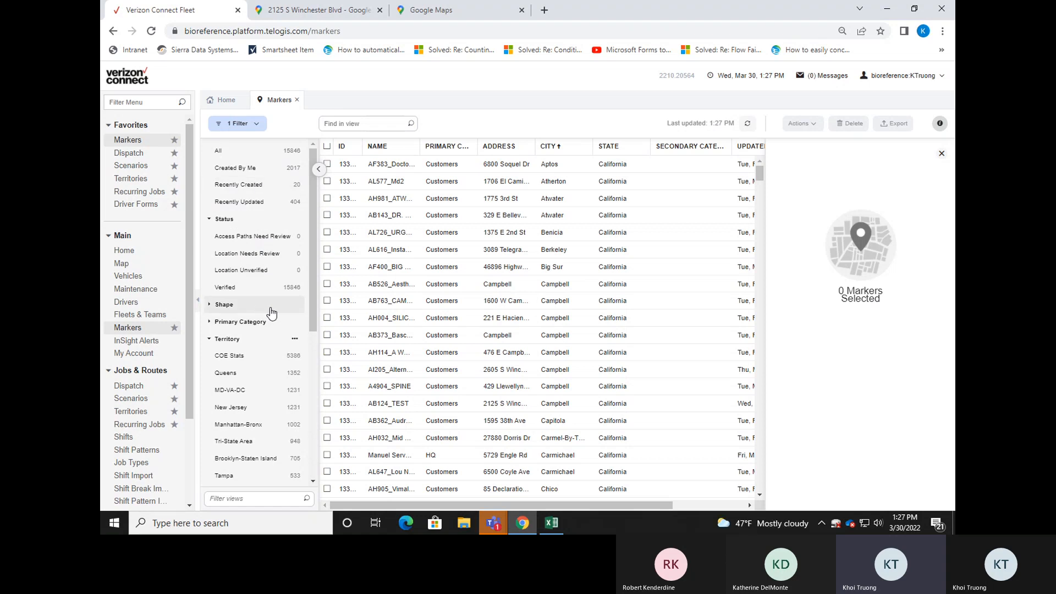
scroll(272, 313, "down", 3)
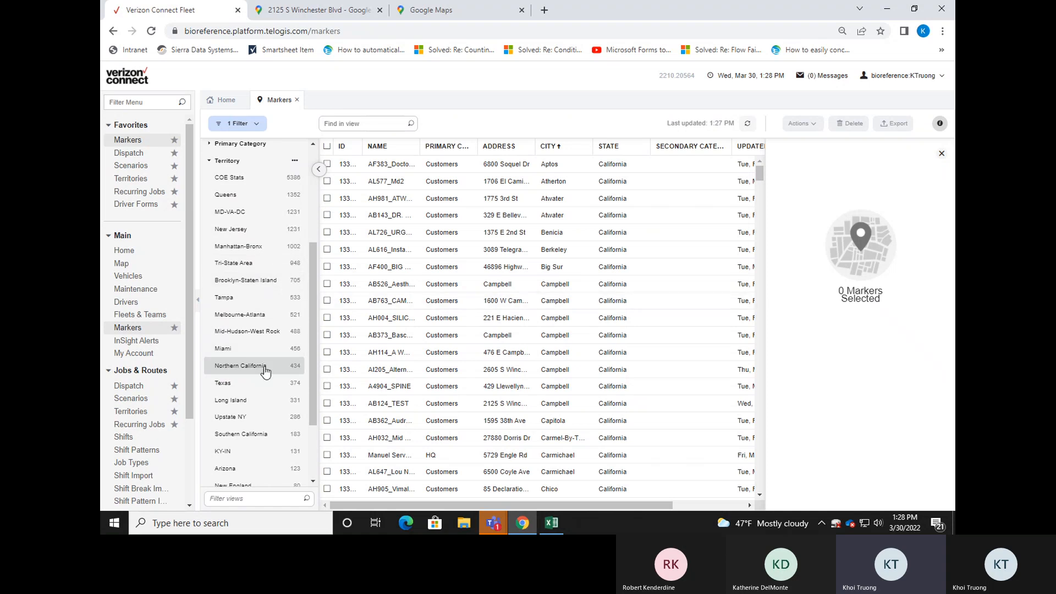
left_click(384, 124)
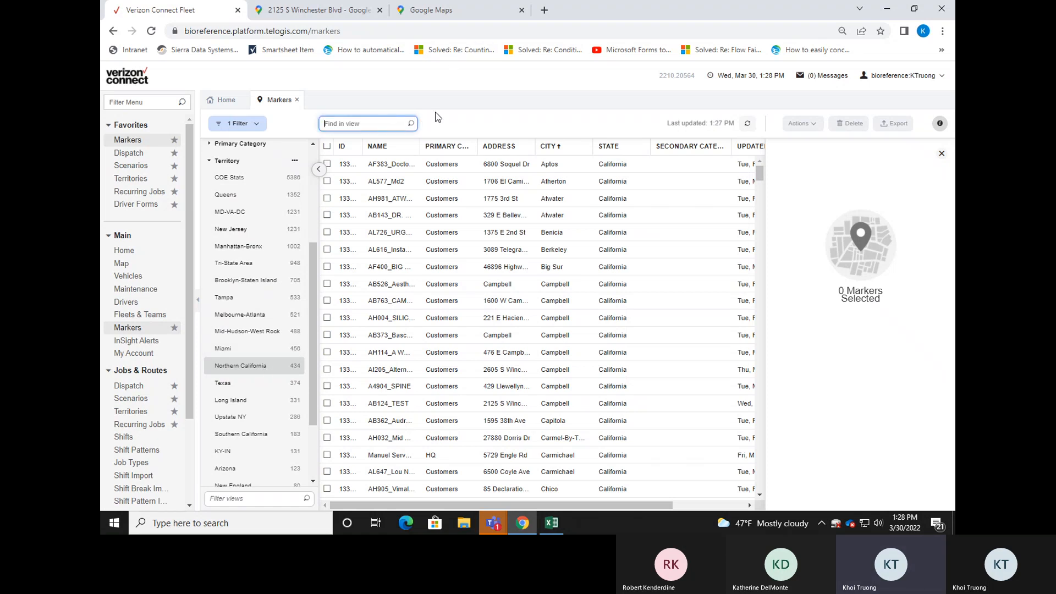
type("ab124")
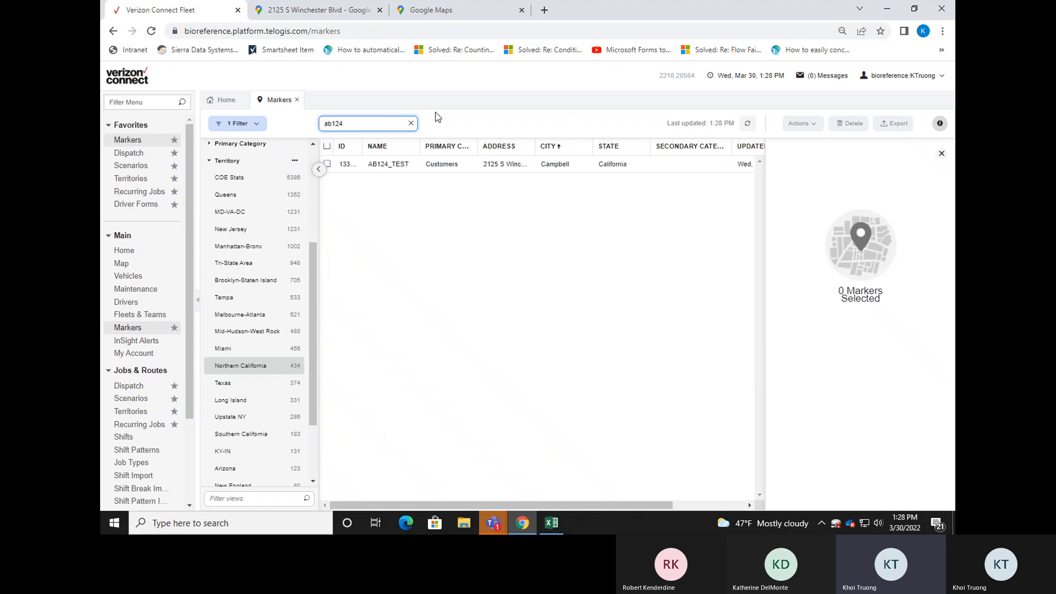
Select the AB124_TEST marker and review its details, address, notes and creation information.
left_click(424, 168)
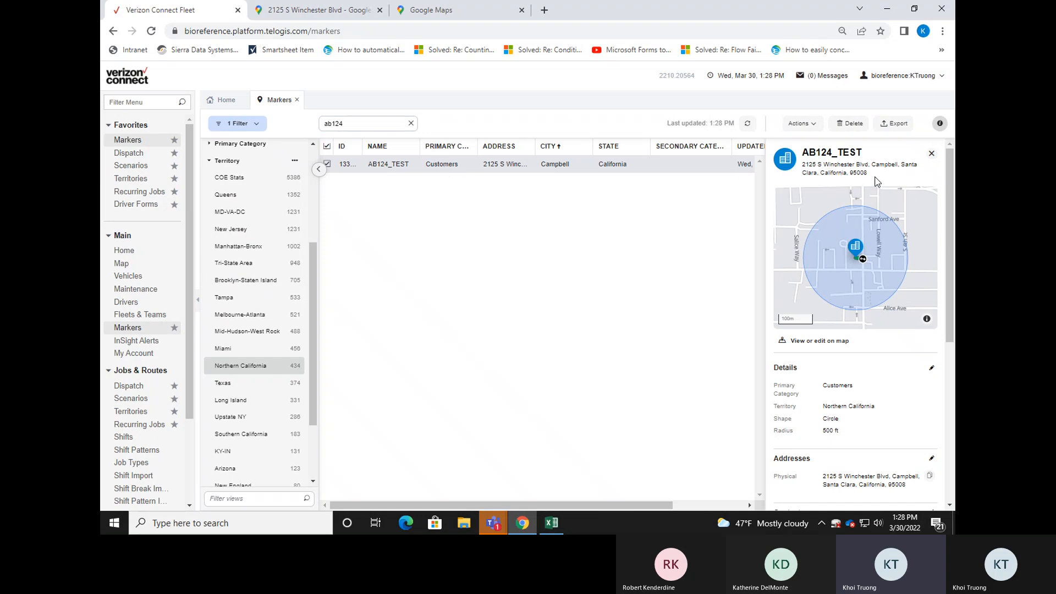
scroll(892, 322, "down", 2)
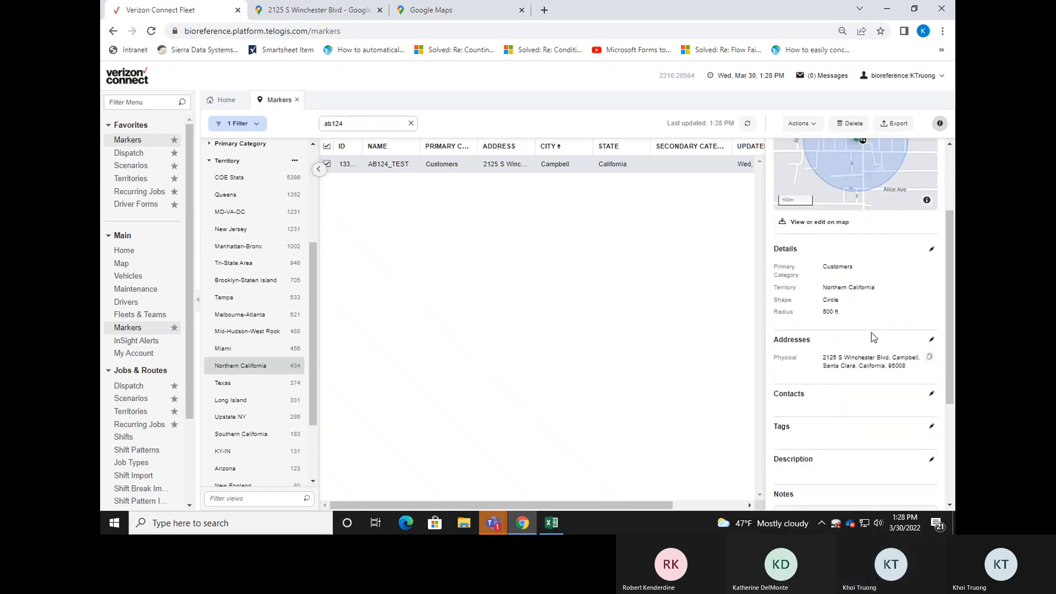
scroll(856, 236, "down", 2)
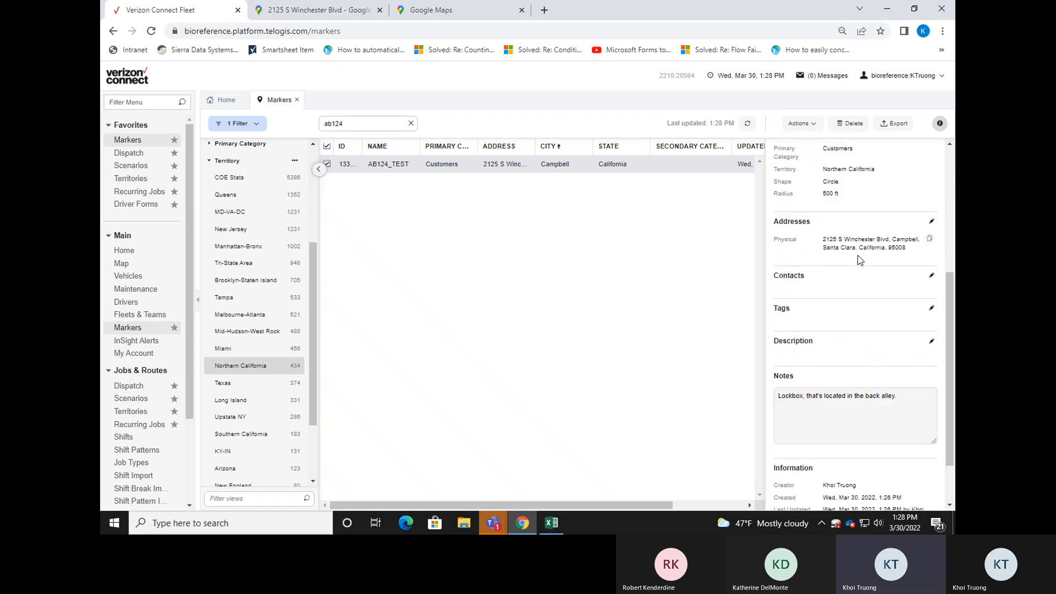
scroll(857, 256, "down", 1)
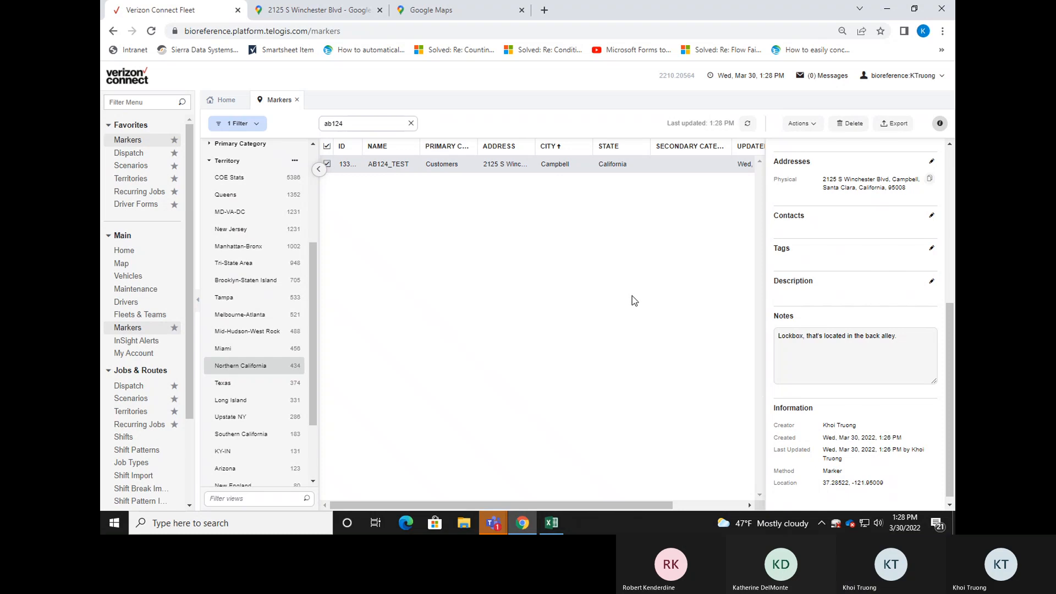
Start a new job in Dispatch, try AB124_TEST as its location, and close the job form without saving.
left_click(127, 155)
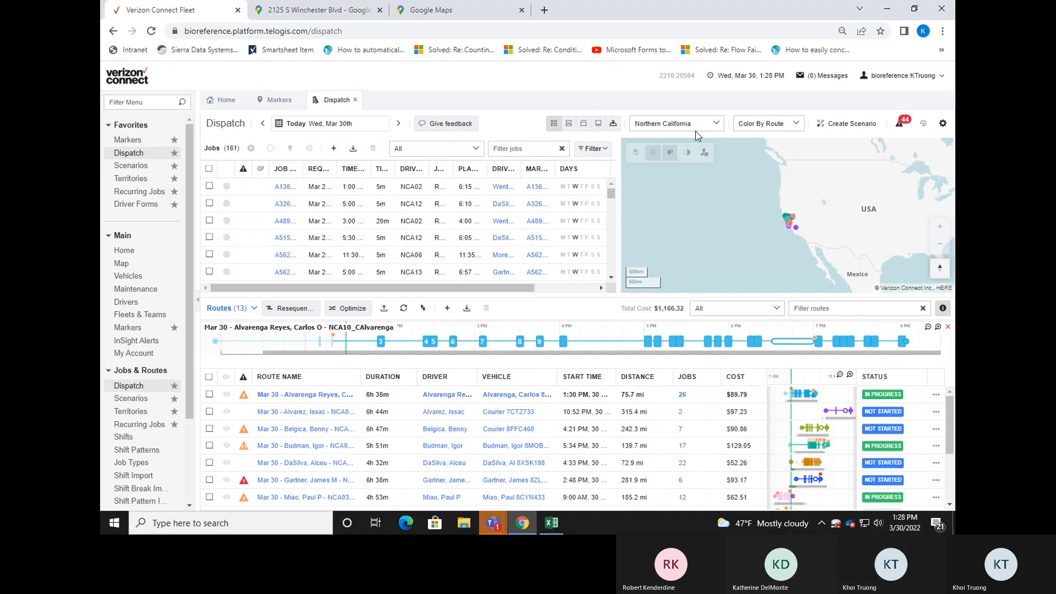
left_click(335, 155)
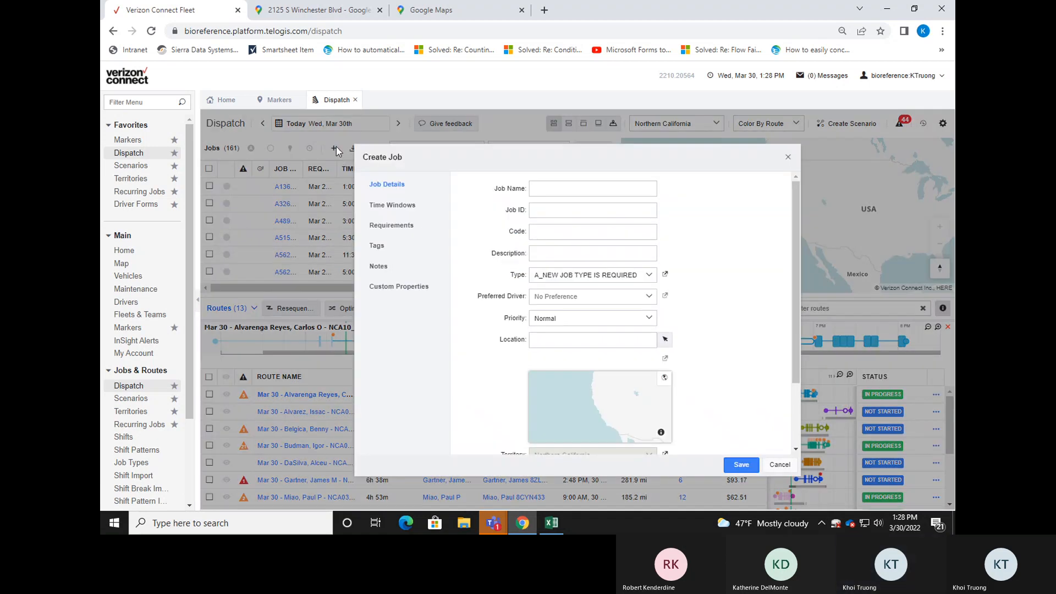
left_click(585, 339)
type("ab124")
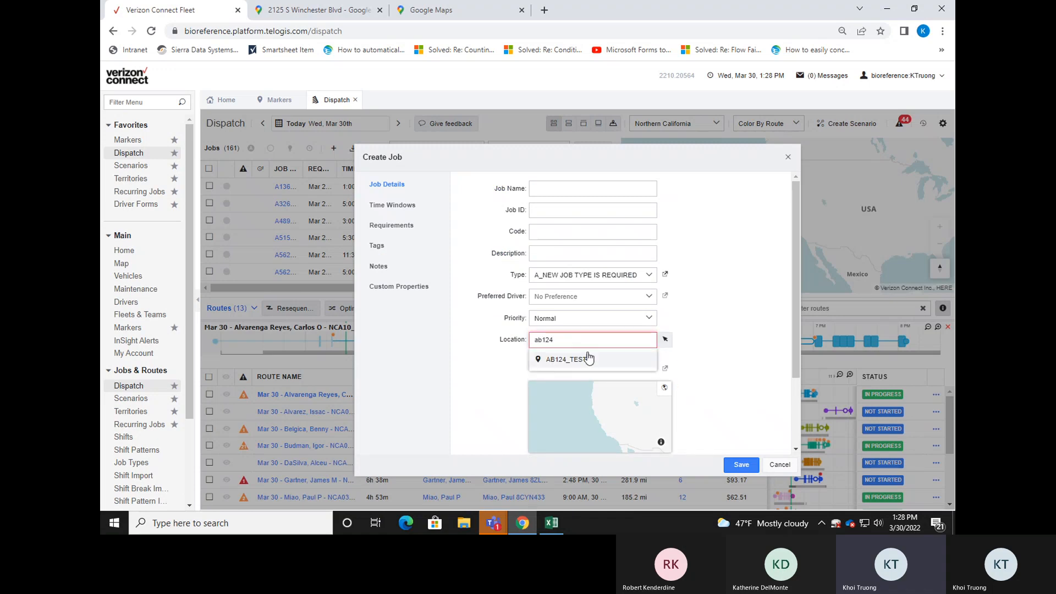
left_click(589, 358)
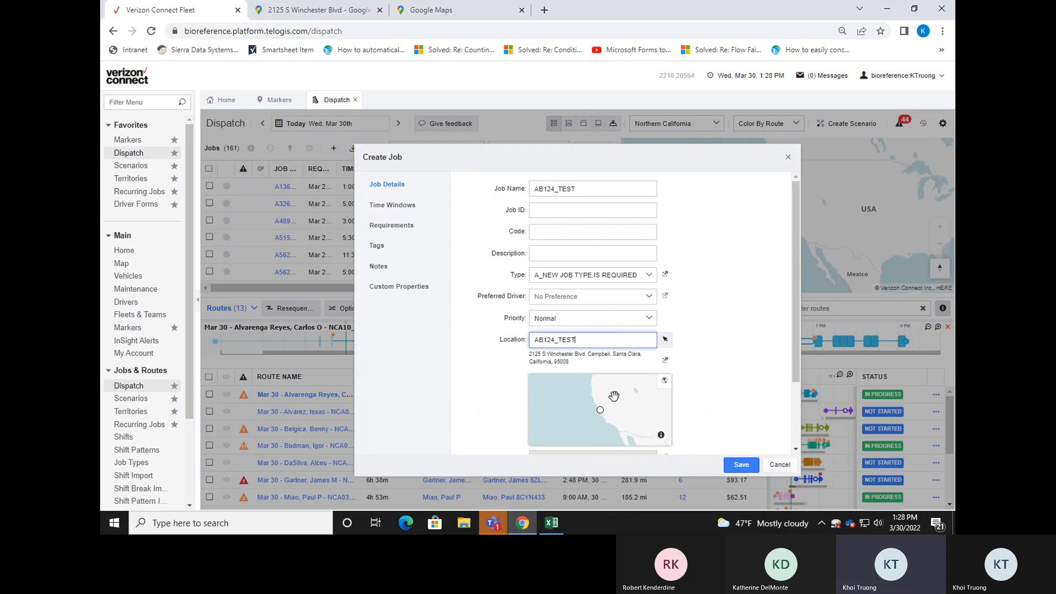
left_click(706, 317)
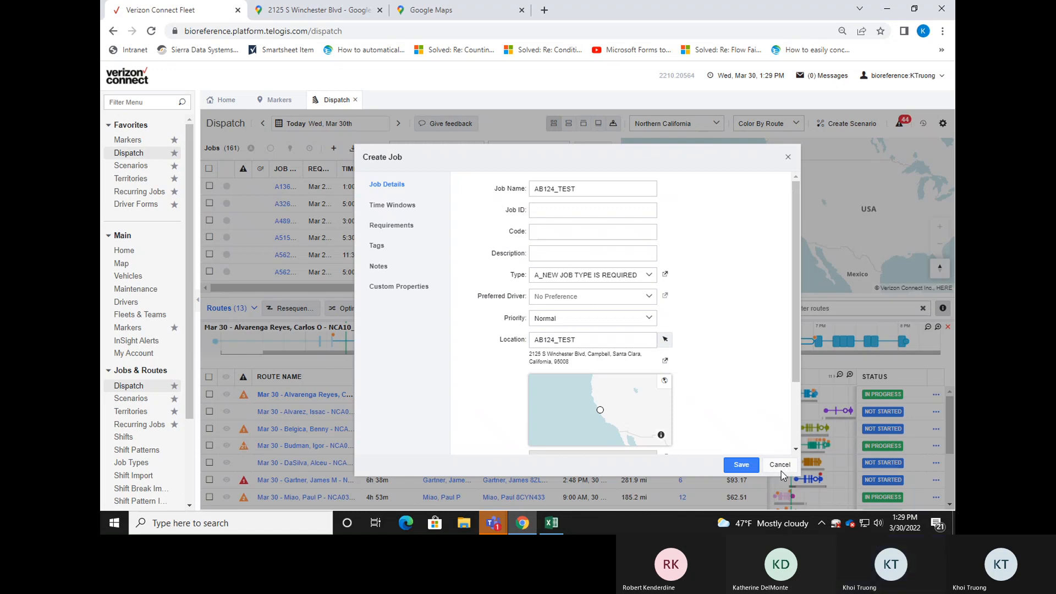
left_click(788, 157)
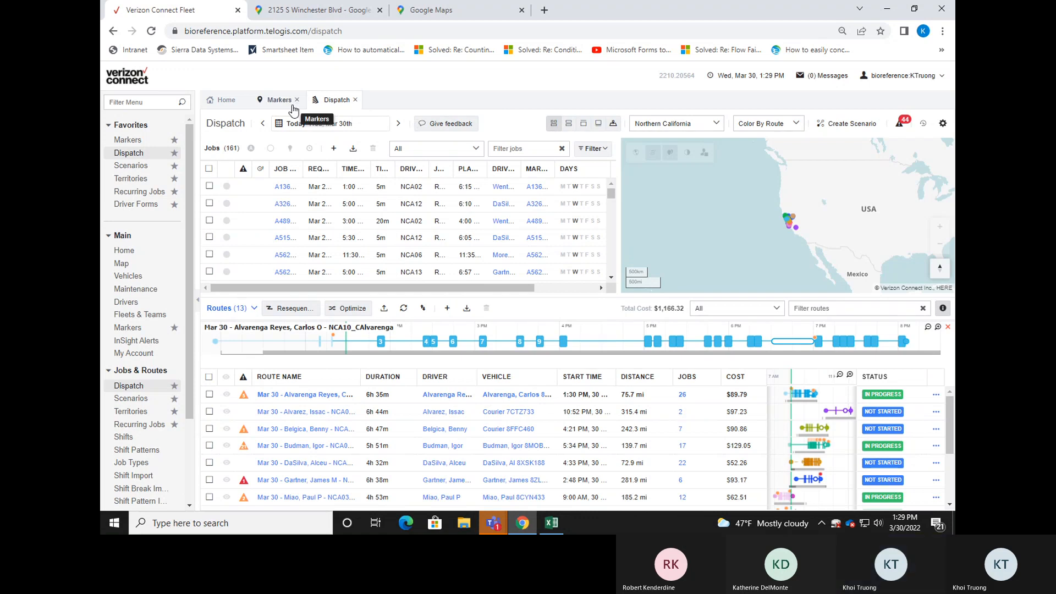
Enter the suite number as the unit in the AB124_TEST marker's physical address and save the marker.
left_click(288, 101)
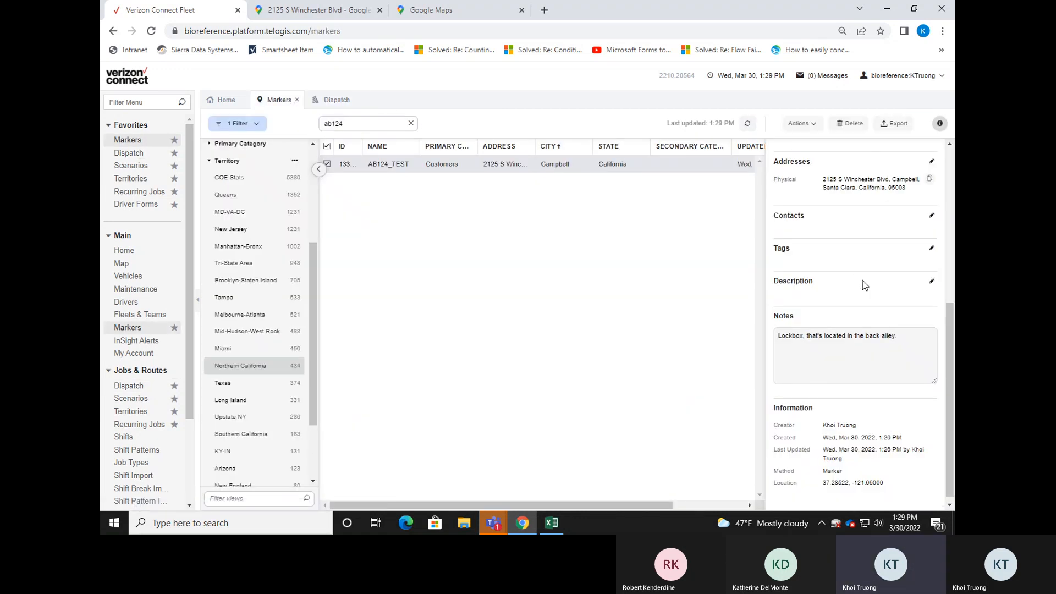
scroll(863, 285, "up", 3)
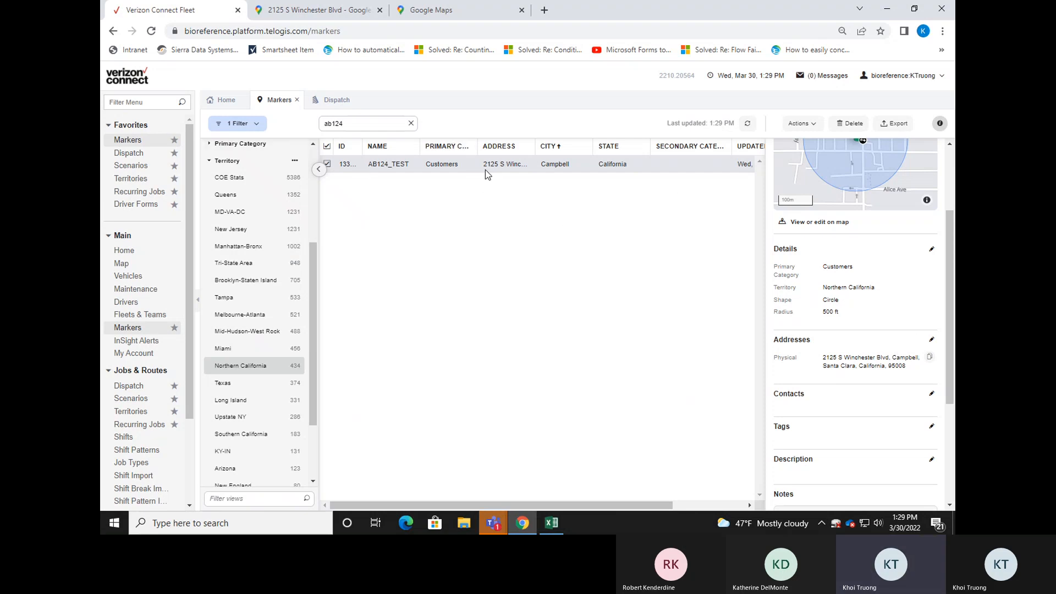
left_click(932, 341)
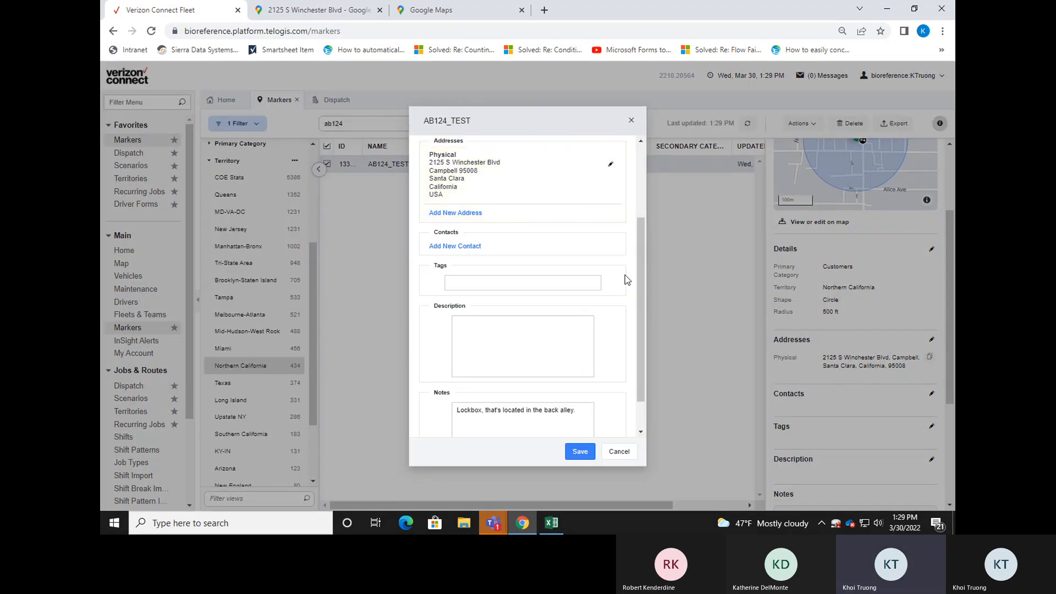
scroll(625, 264, "up", 1)
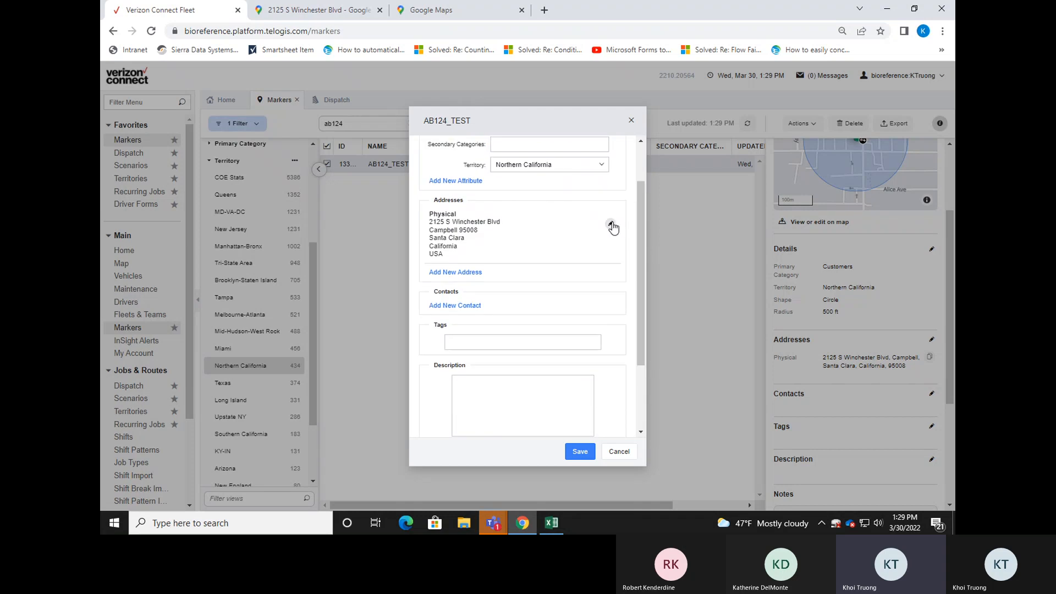
left_click(611, 224)
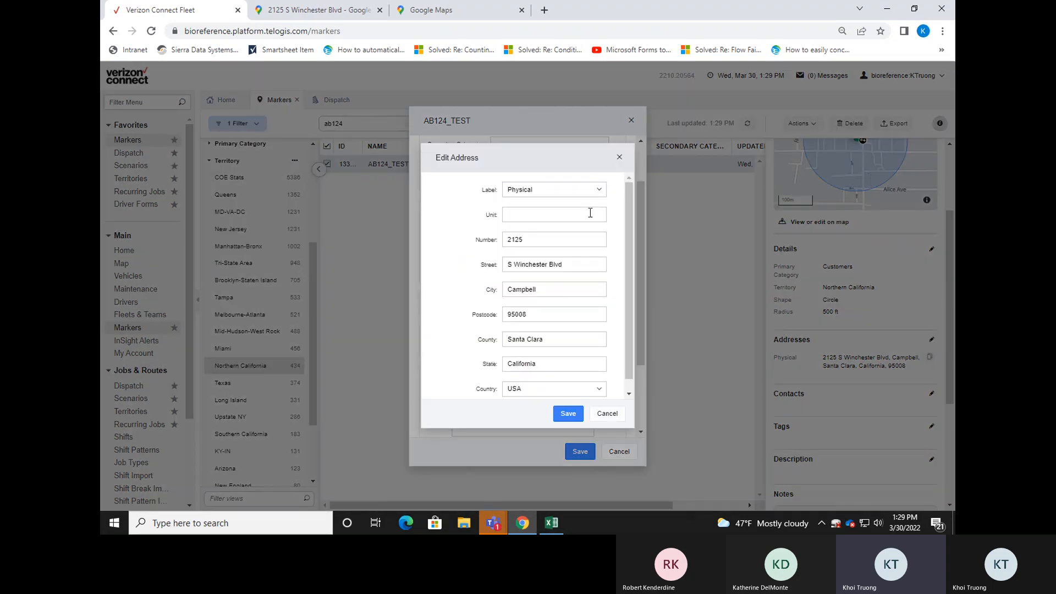
left_click(573, 214)
type("STE 130")
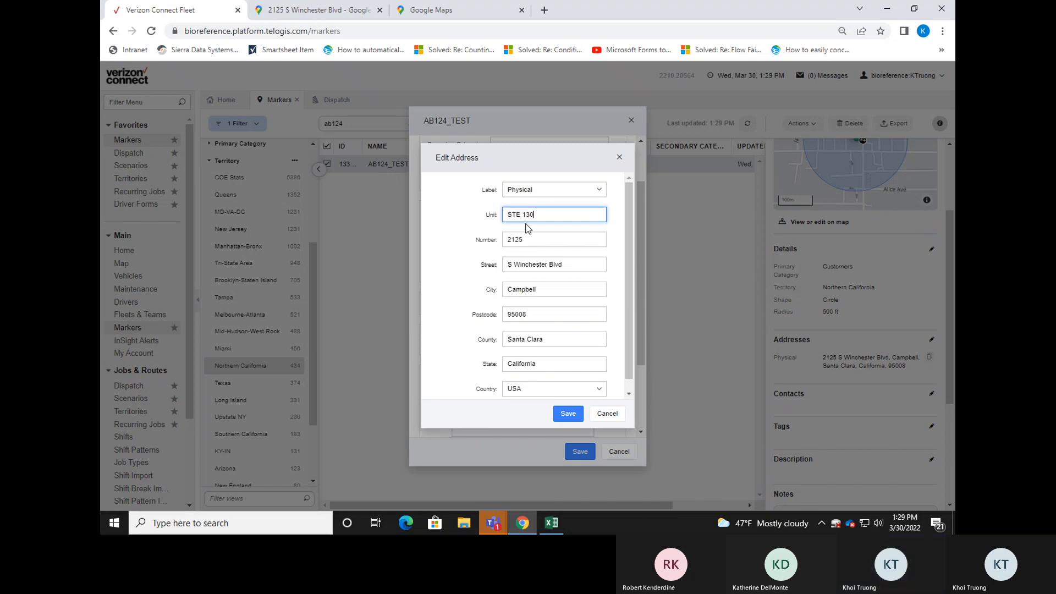
left_click(569, 414)
left_click(580, 451)
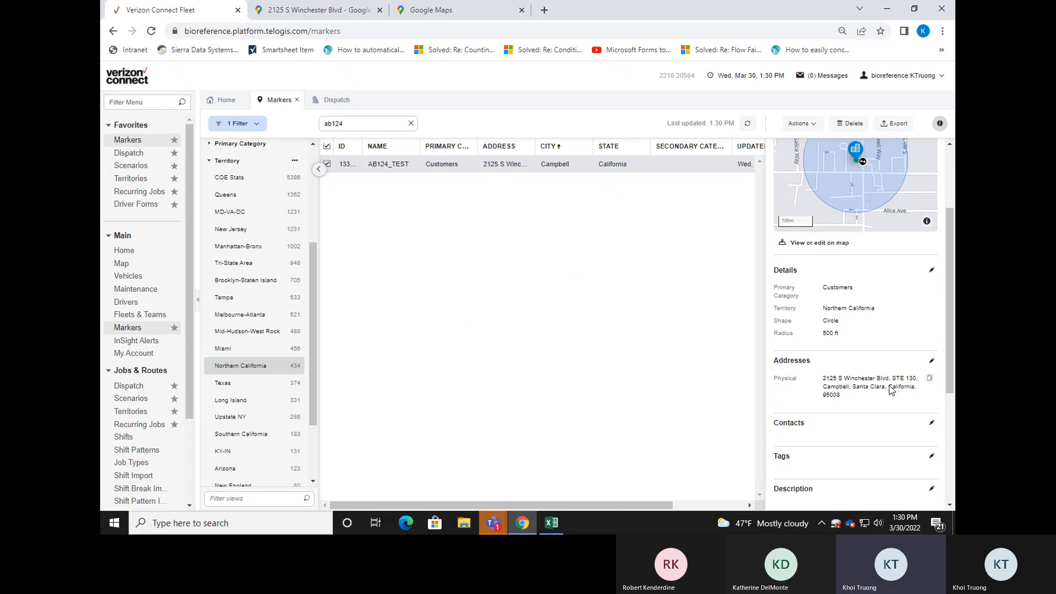
left_click(932, 360)
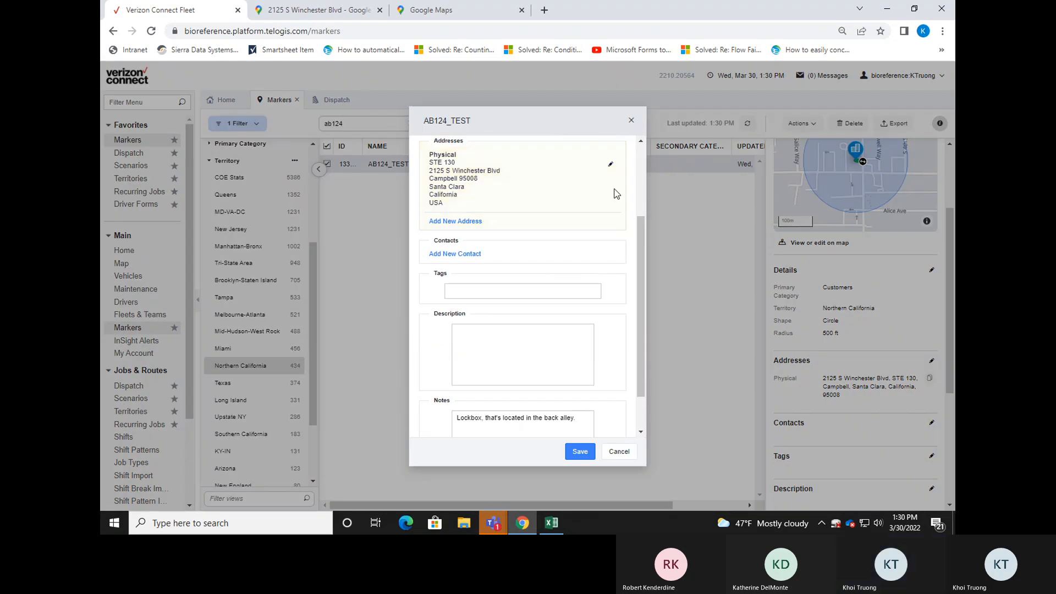
left_click(611, 164)
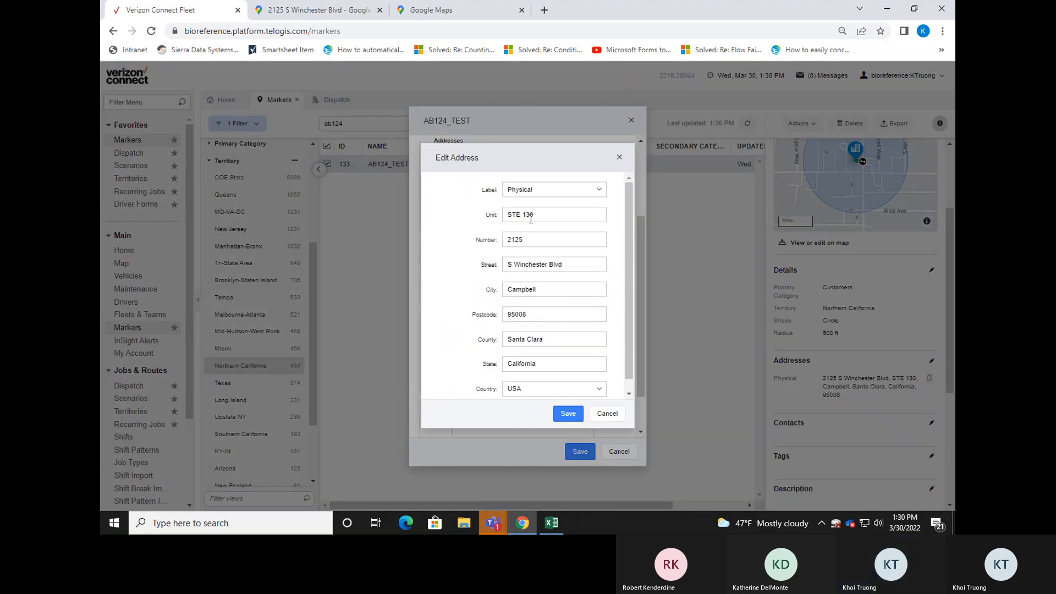
left_click(608, 414)
left_click(619, 452)
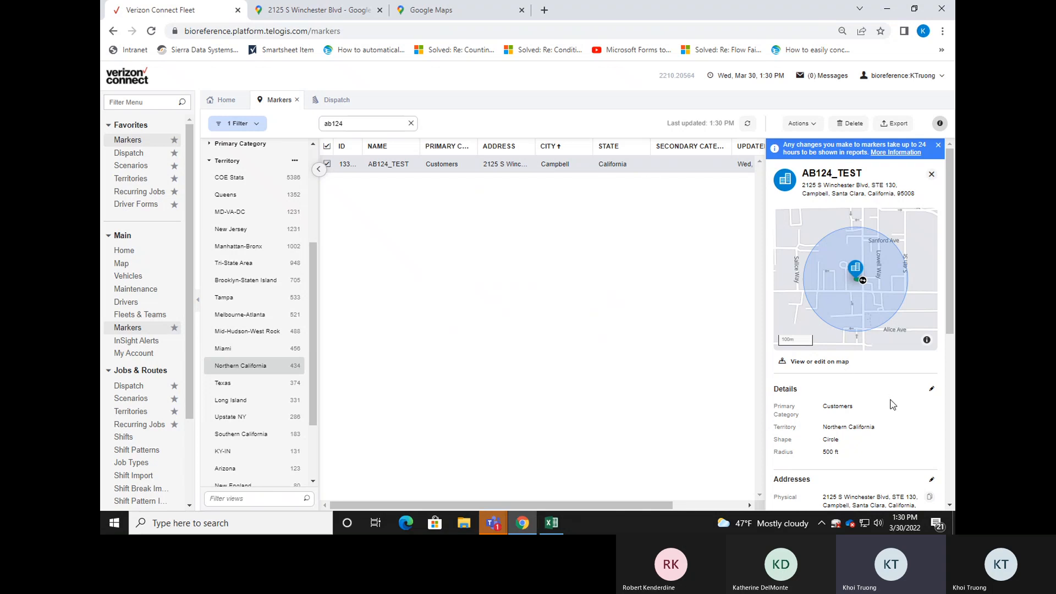
left_click(928, 484)
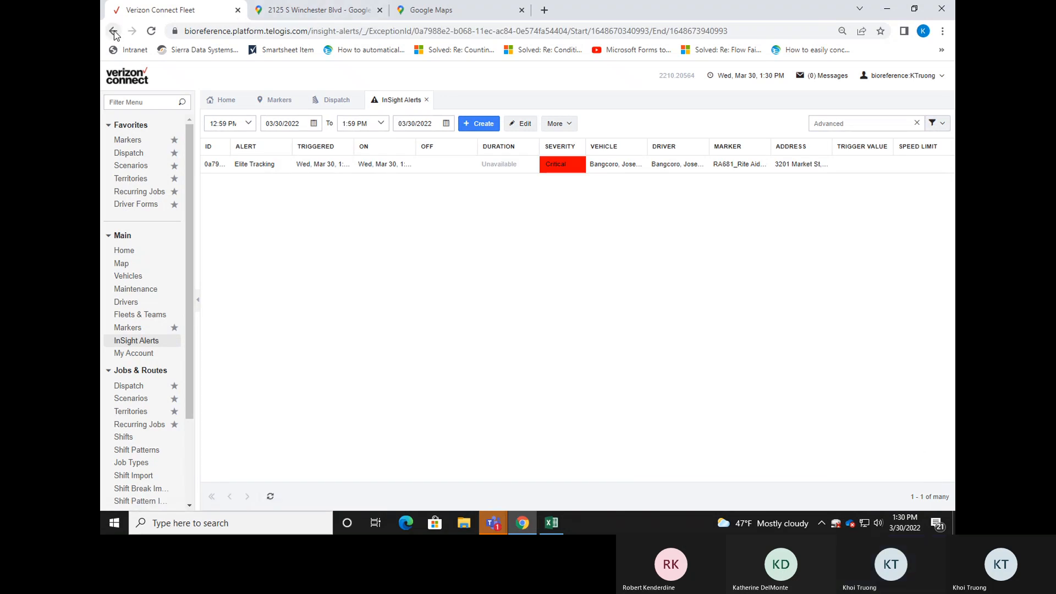
left_click(113, 32)
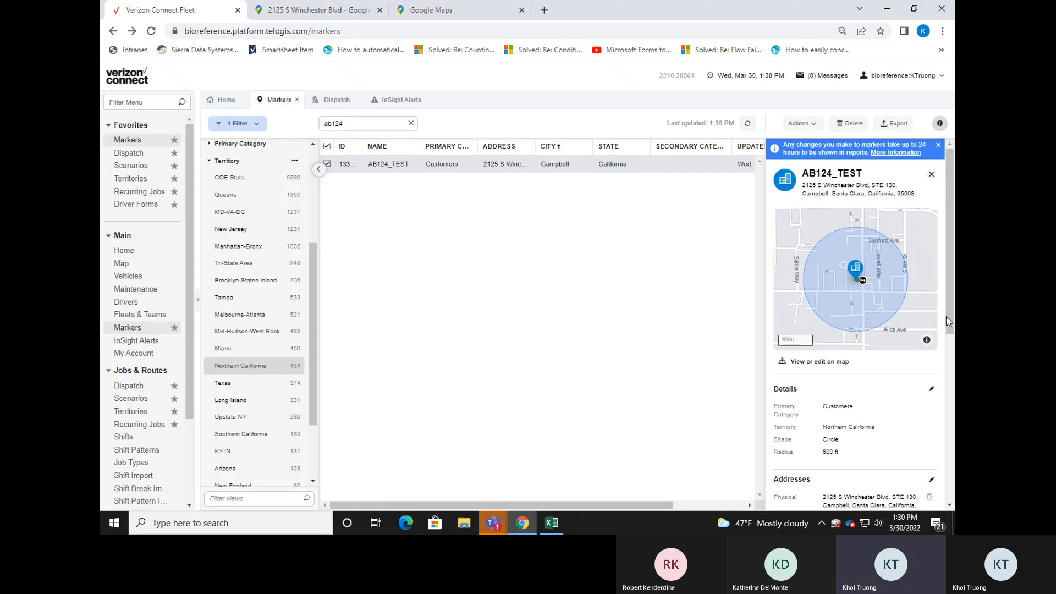
Clear the unit and enter the new street number in the AB124_TEST marker's physical address.
scroll(946, 316, "down", 3)
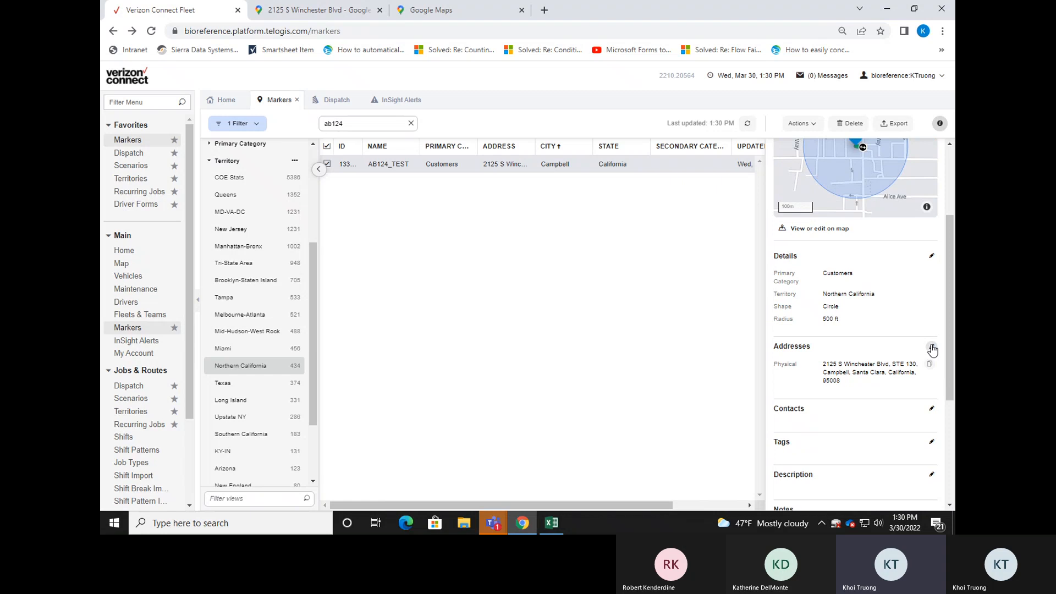
left_click(932, 348)
left_click(611, 165)
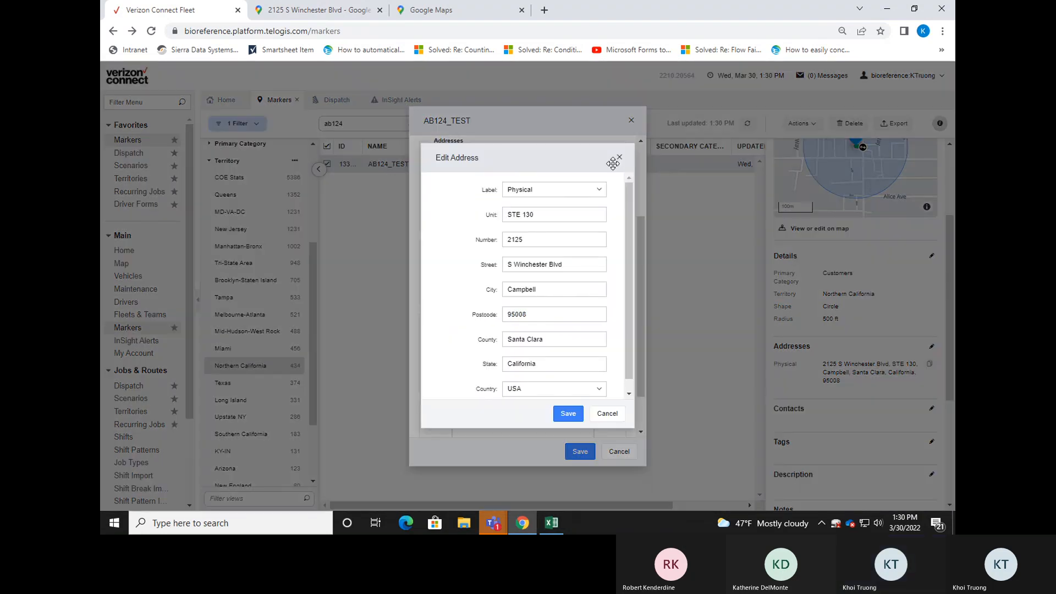
triple_click(569, 214)
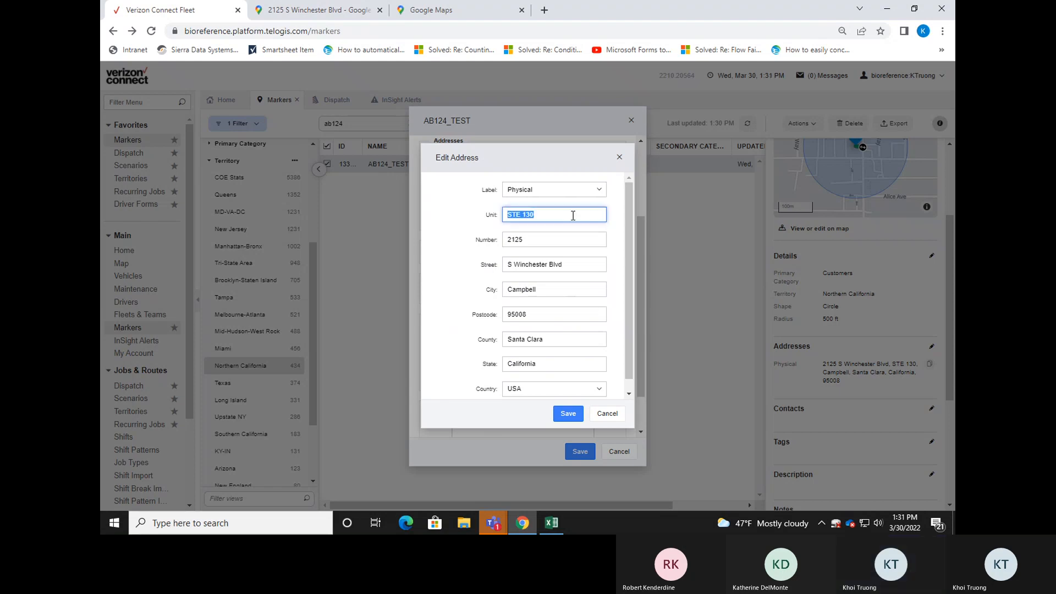
key("BackSpace")
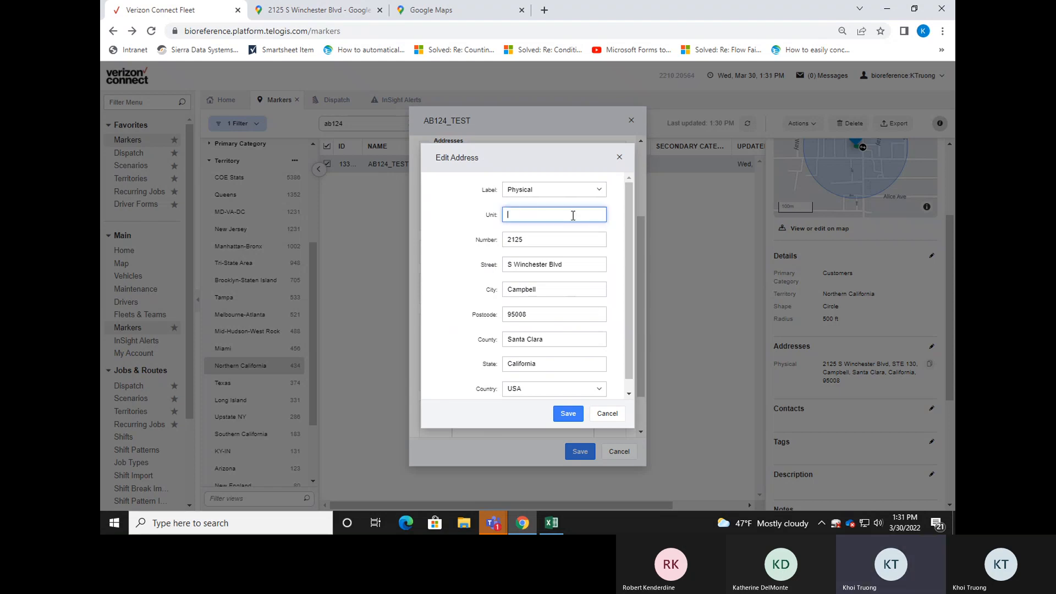
left_click(554, 241)
double_click(552, 237)
key("BackSpace")
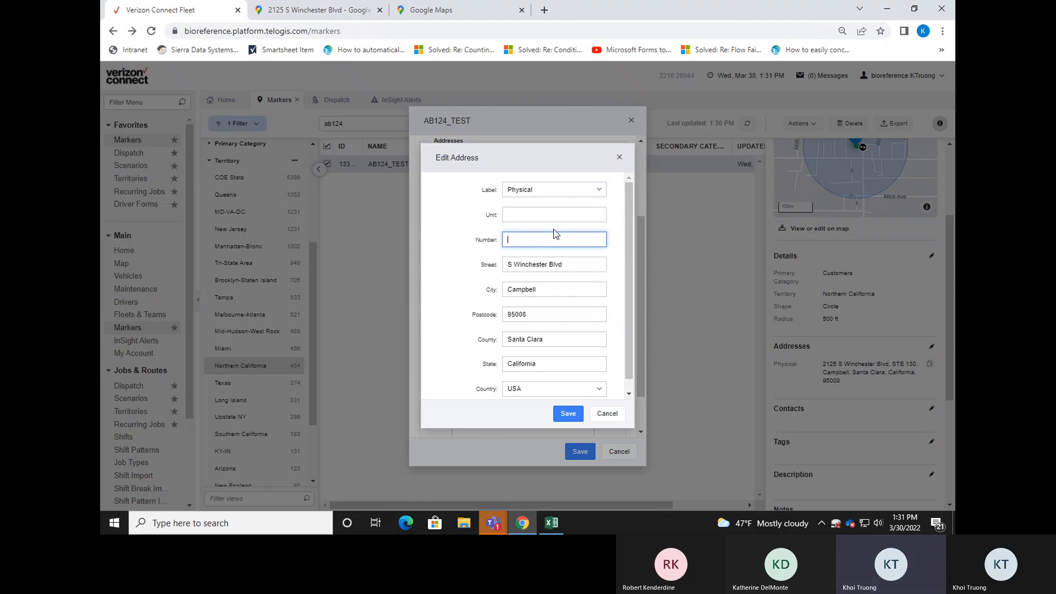
Replace the street name in the AB124_TEST marker's physical address with that of the new location.
left_click(590, 266)
left_click_drag(577, 266, 439, 266)
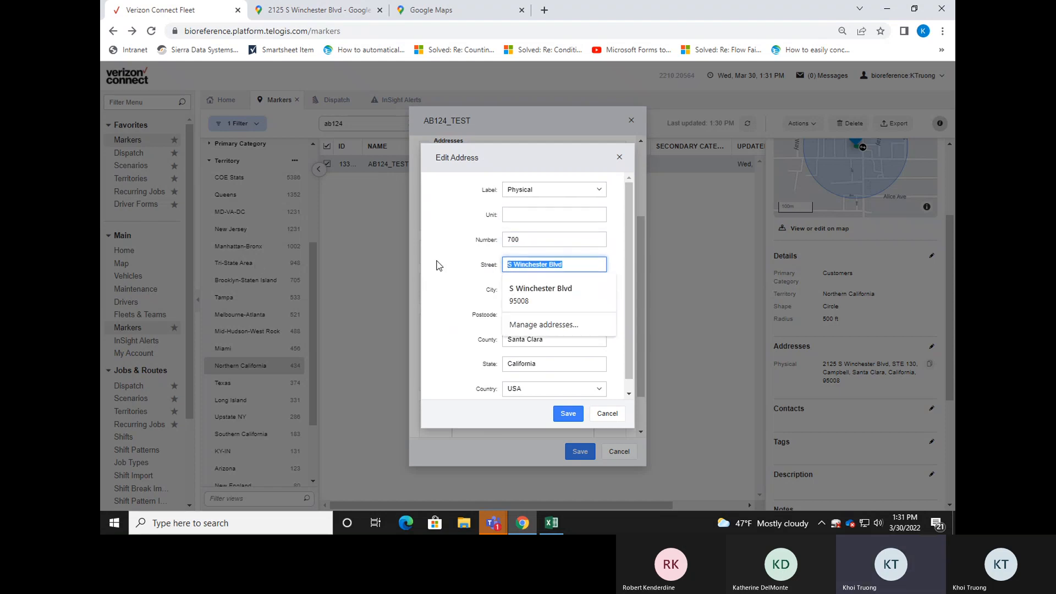
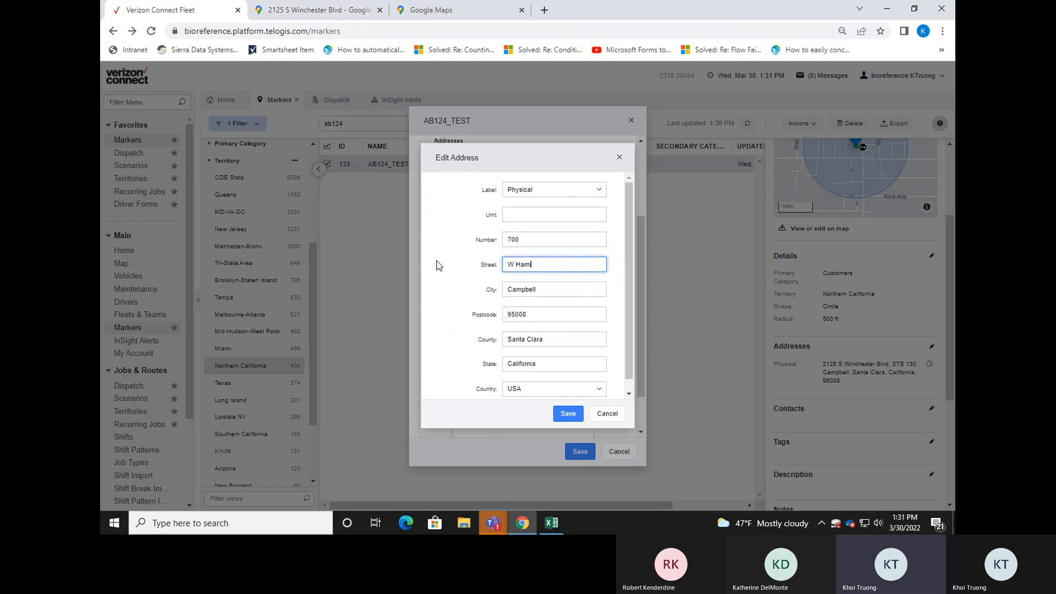
left_click(493, 277)
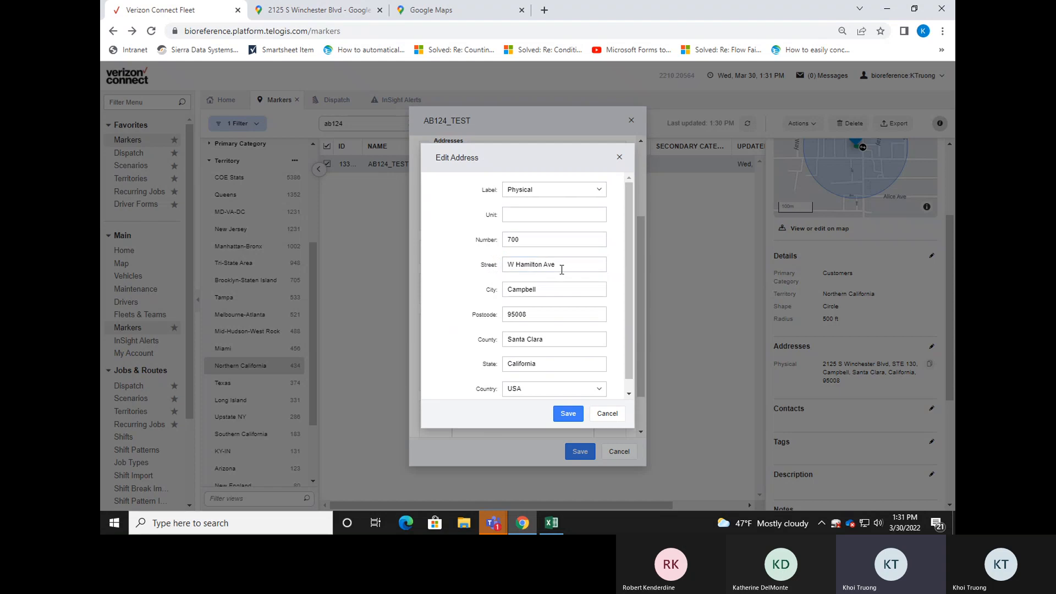
Keep the suggested city in the address and save the updated physical address to the AB124_TEST marker.
left_click(562, 286)
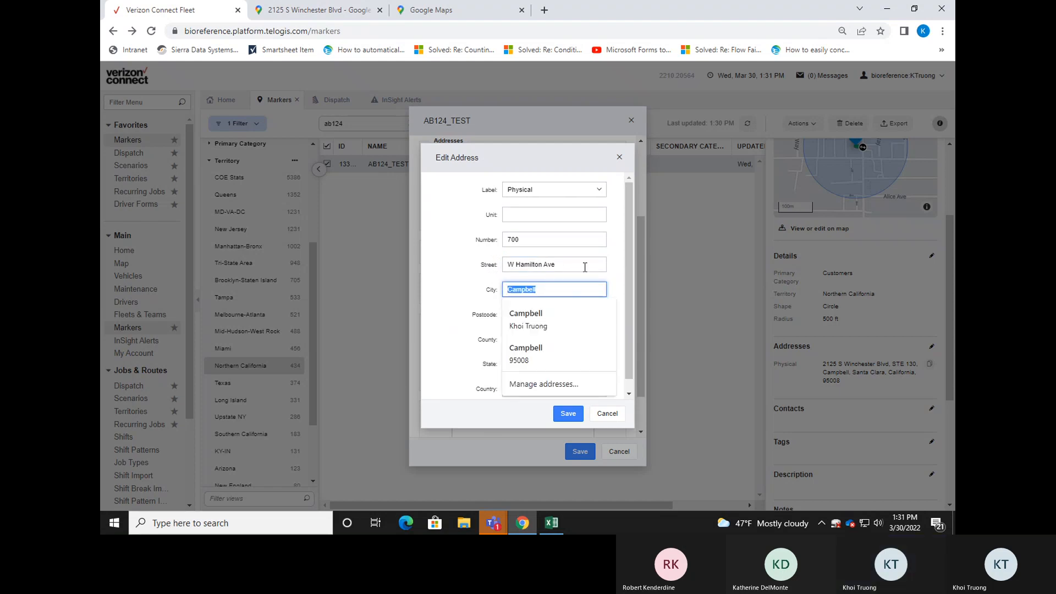
key("Down")
key("Down")
key("Return")
scroll(535, 309, "down", 1)
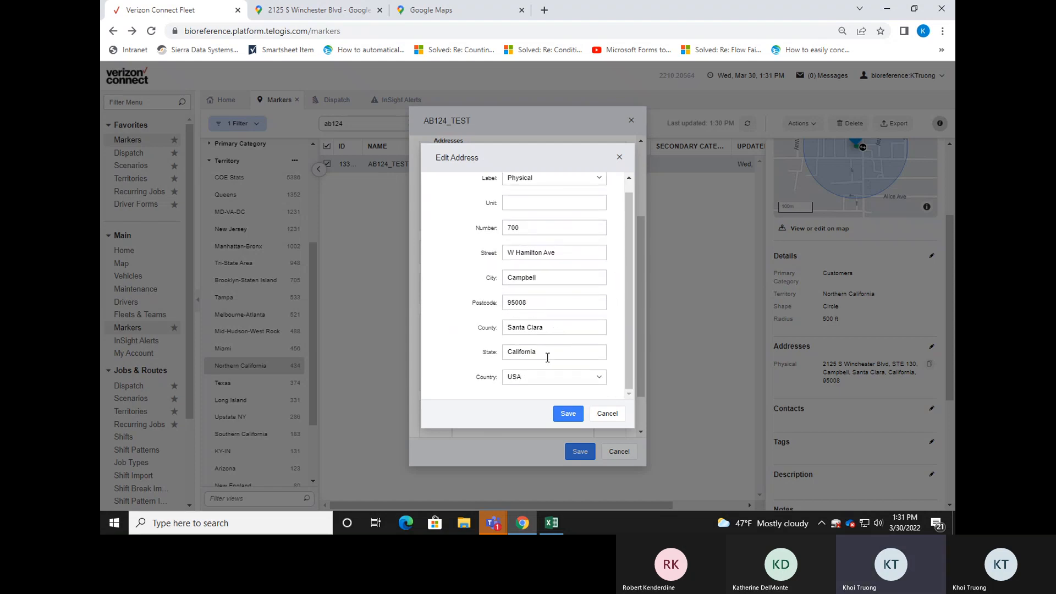
scroll(544, 286, "up", 1)
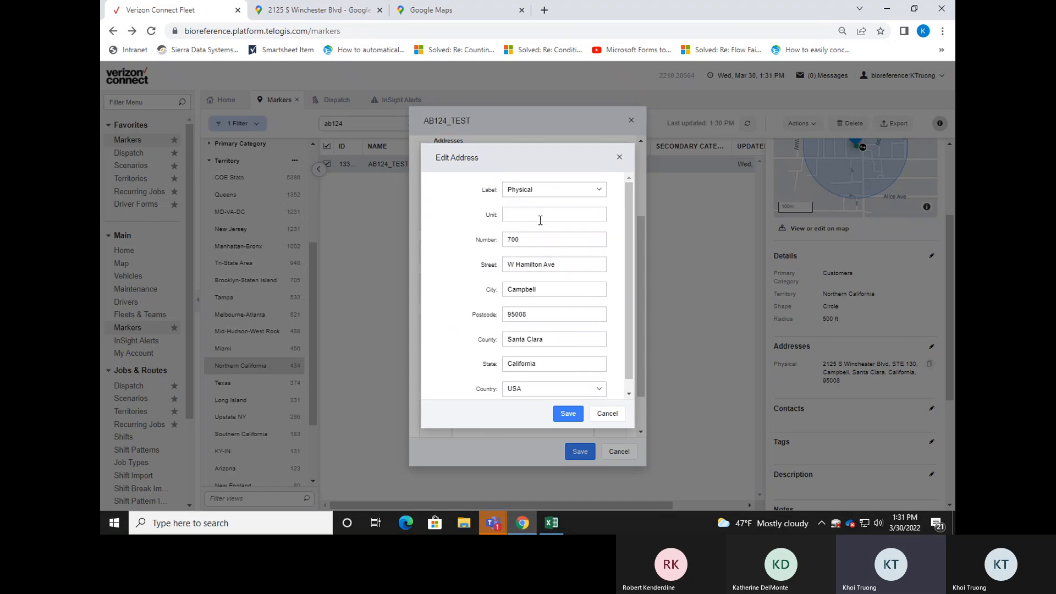
left_click(568, 414)
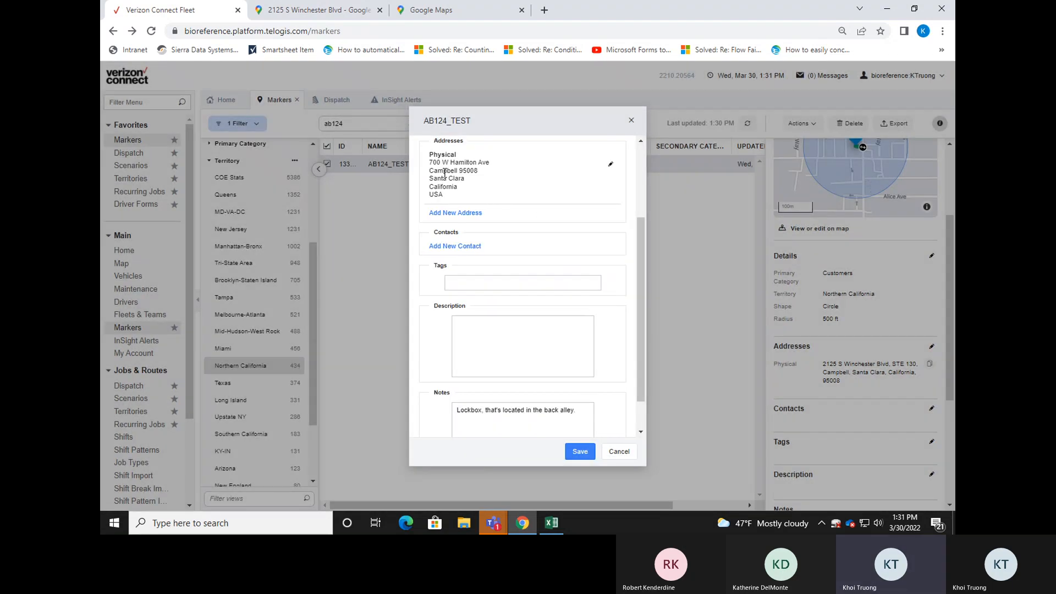
scroll(491, 187, "up", 3)
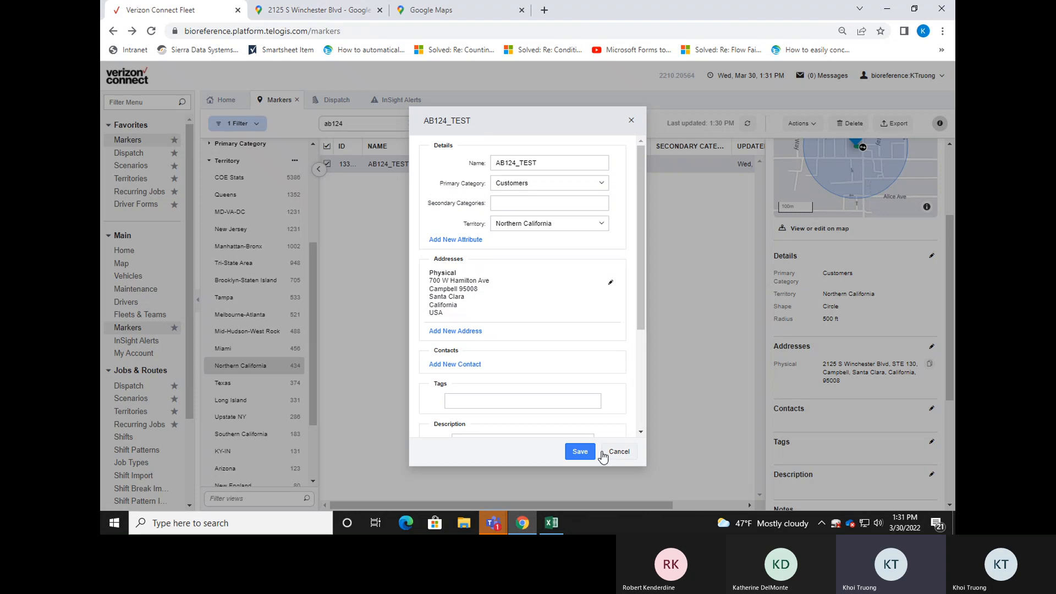
left_click(580, 451)
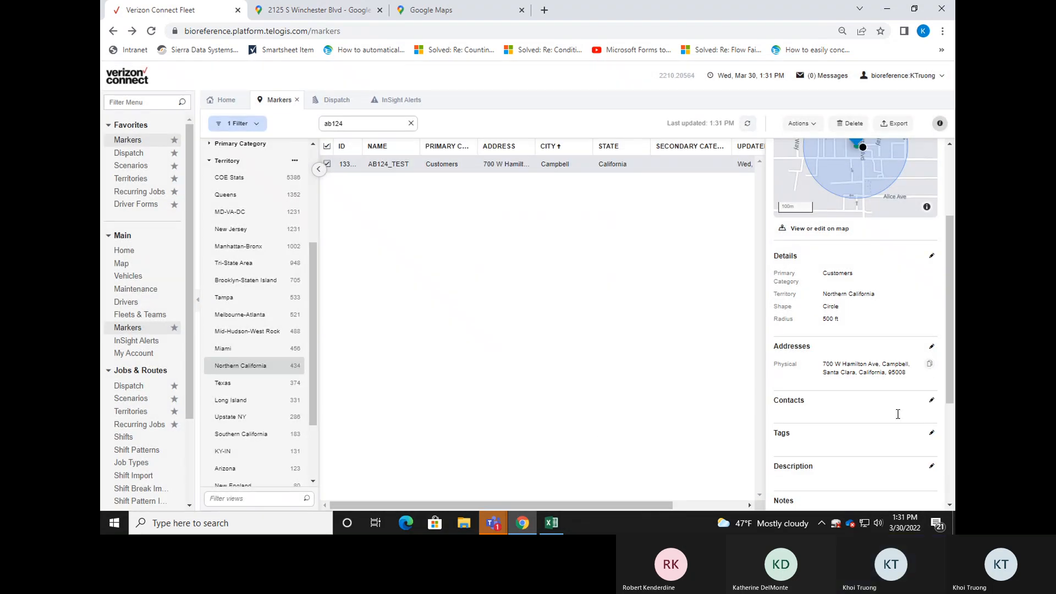
Review the AB124_TEST marker's map position, updated address, notes and creation information, including its coordinates.
left_click_drag(948, 314, 949, 250)
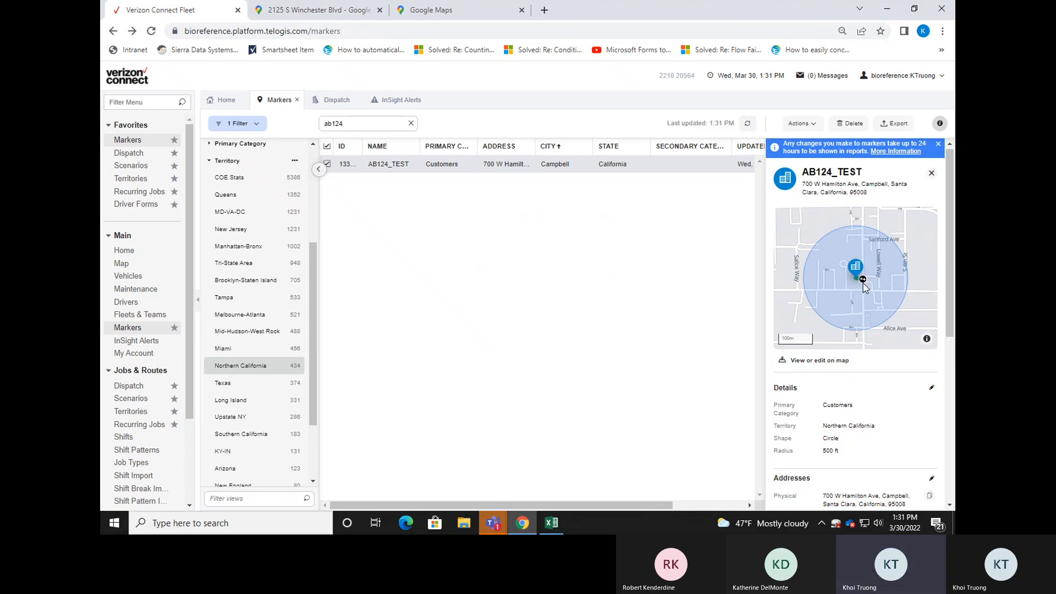
left_click_drag(950, 327, 950, 359)
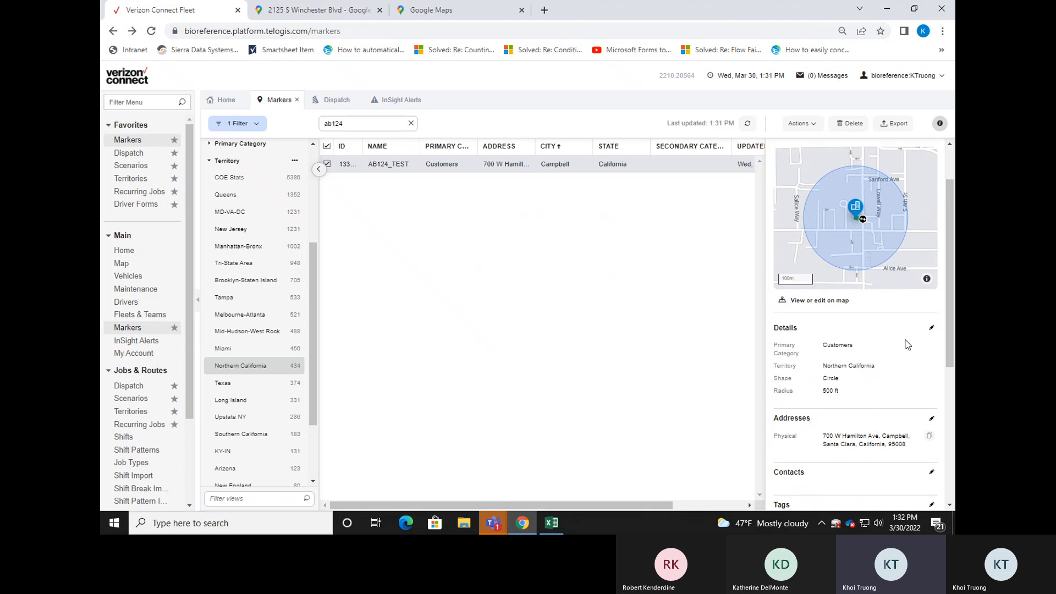
scroll(902, 336, "up", 2)
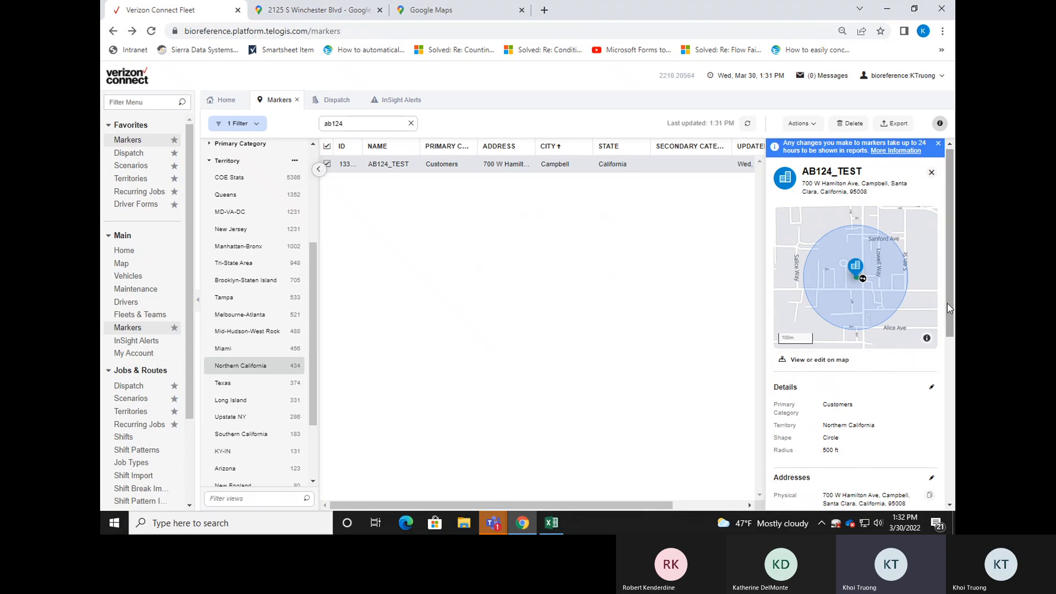
left_click_drag(951, 309, 950, 433)
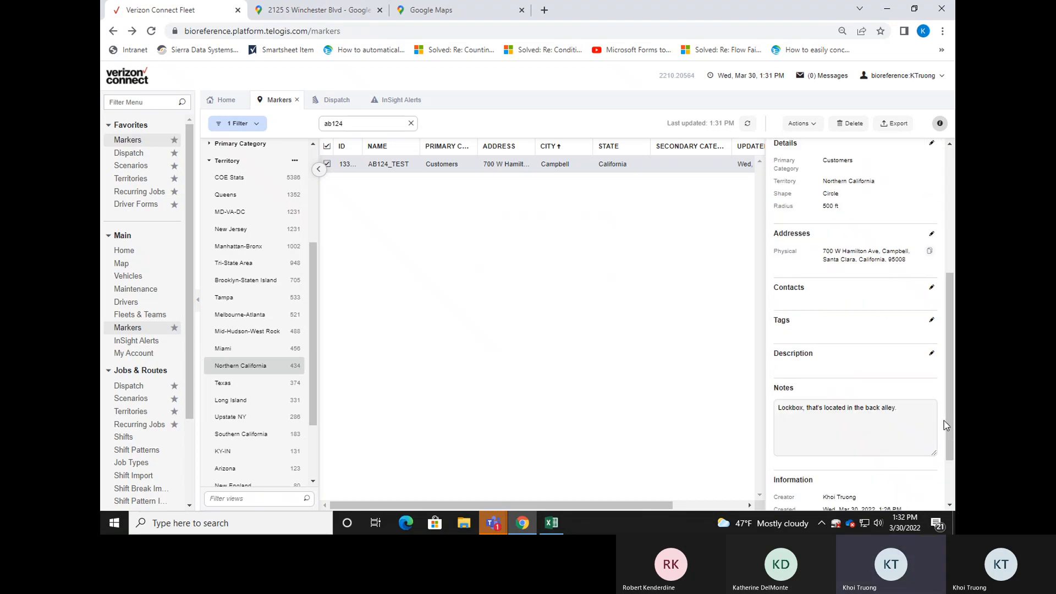
left_click_drag(948, 418, 952, 435)
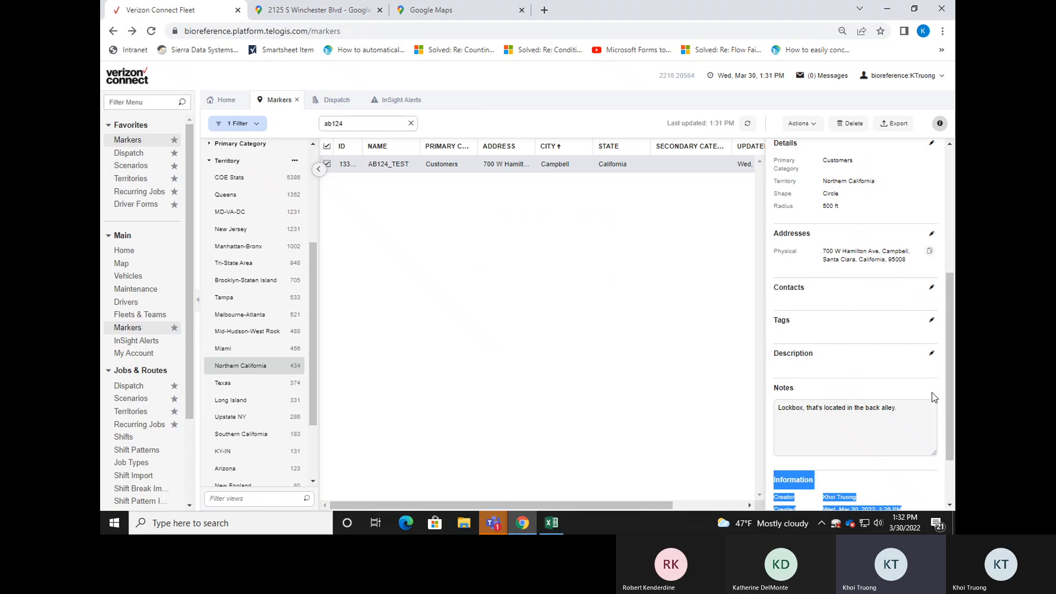
left_click(918, 495)
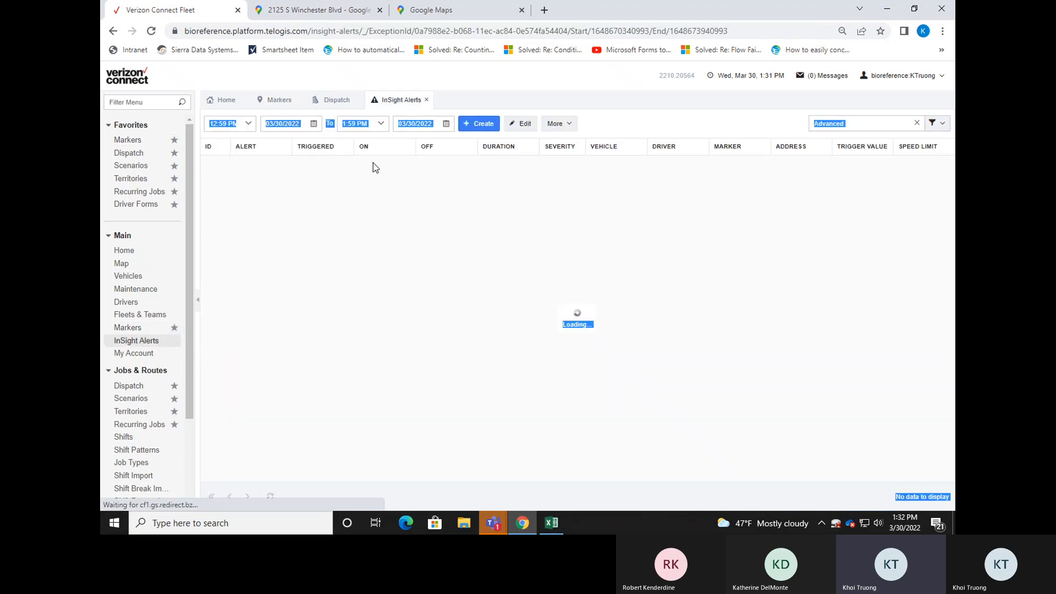
left_click(278, 100)
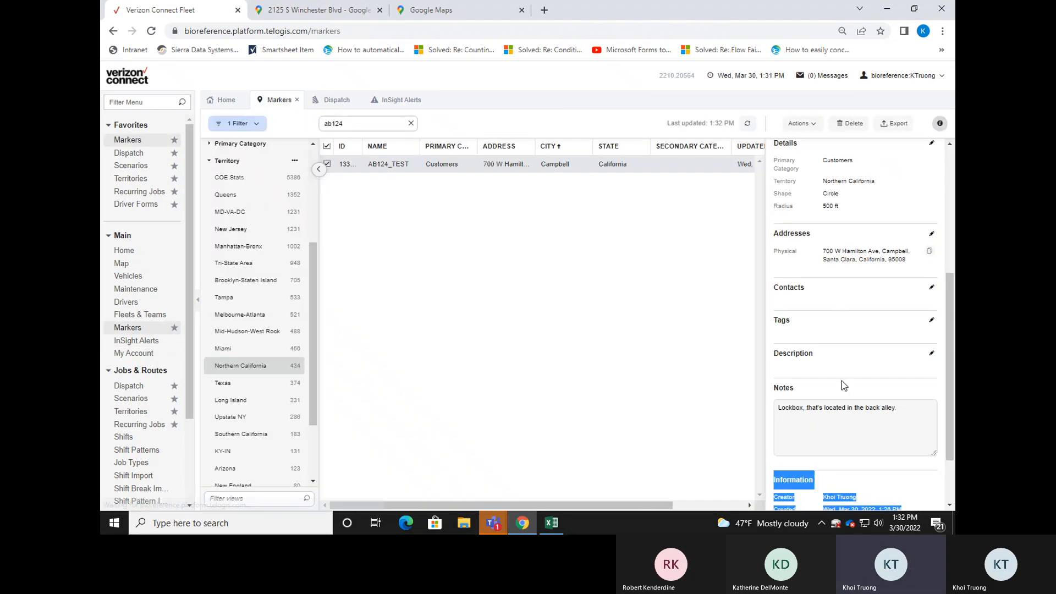
left_click(891, 218)
scroll(947, 297, "down", 3)
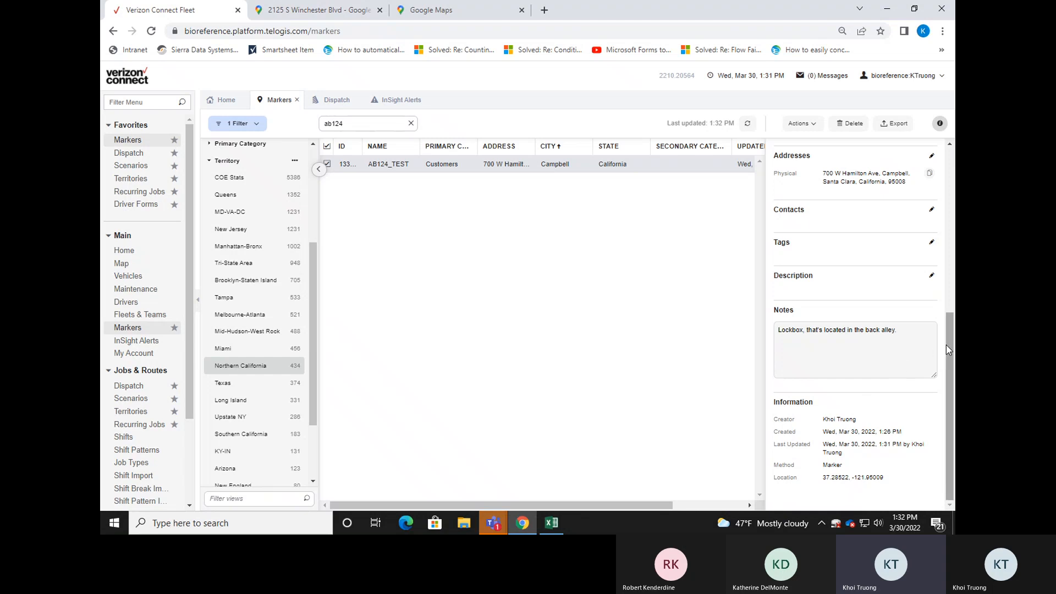
Open the AB124_TEST marker on the full map and show its shape and location details.
scroll(946, 317, "up", 6)
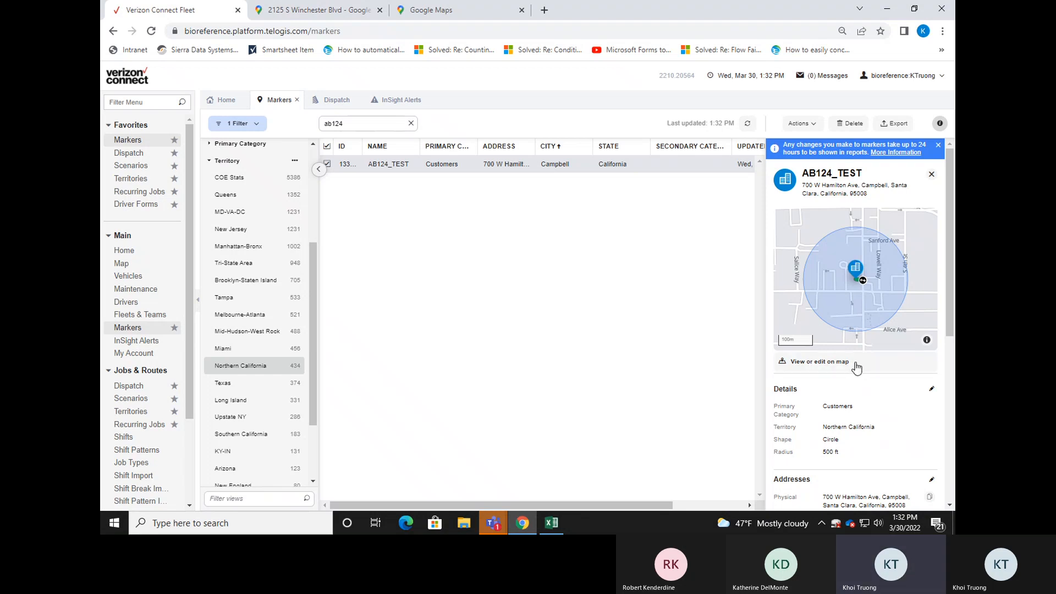
left_click(847, 368)
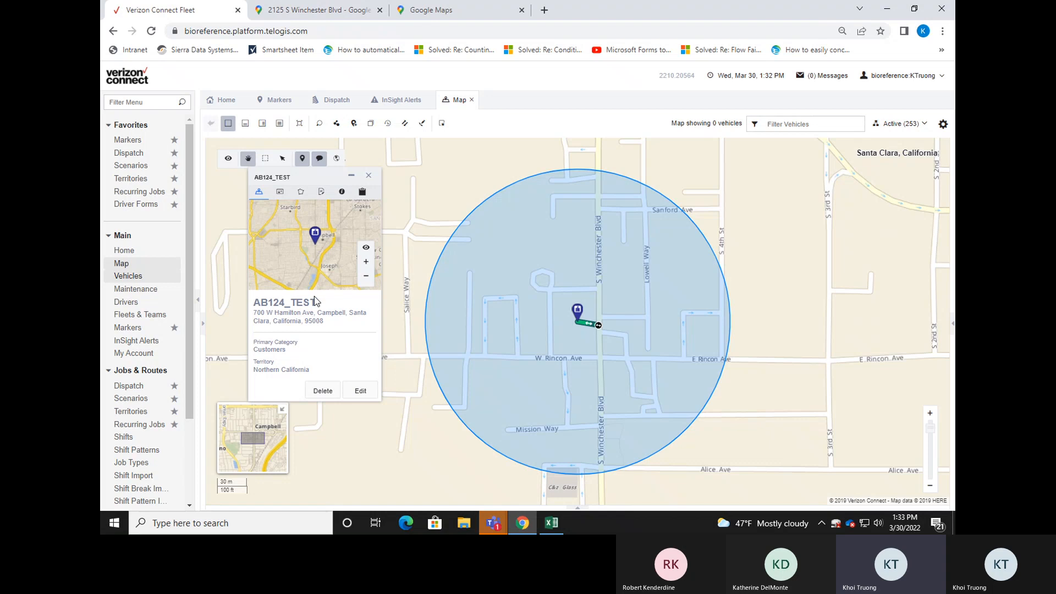
left_click(302, 193)
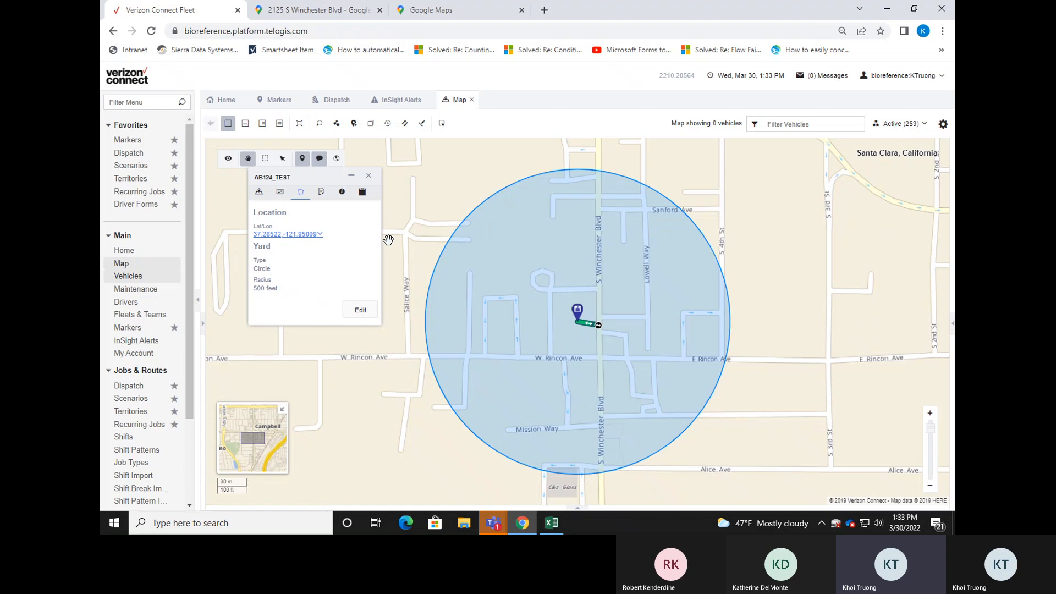
Switch to Google Maps, look up the marker's new street address, and examine the building's position.
left_click(497, 14)
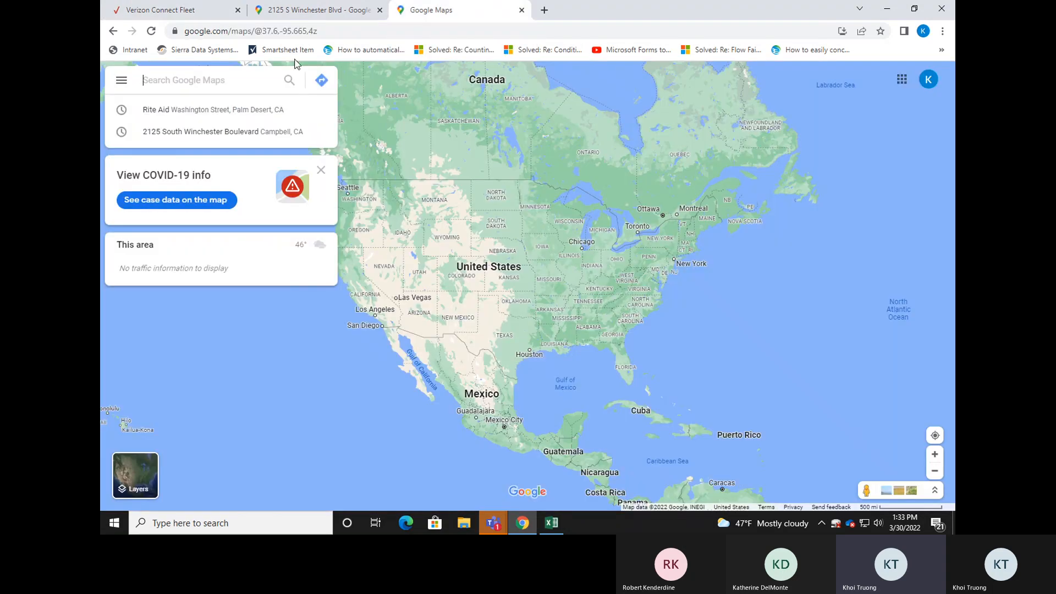
type("700 w")
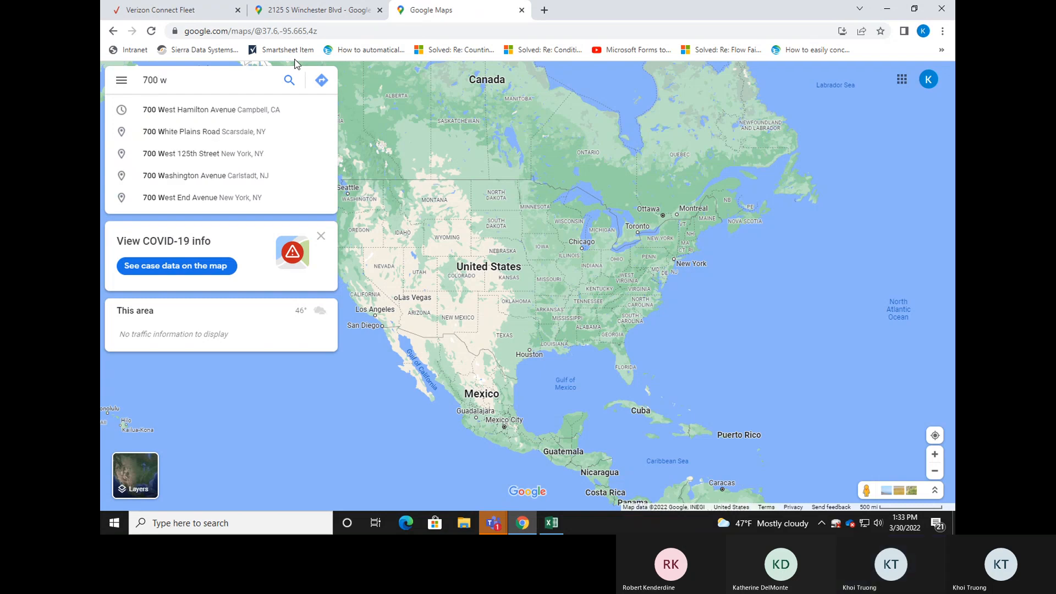
left_click(281, 109)
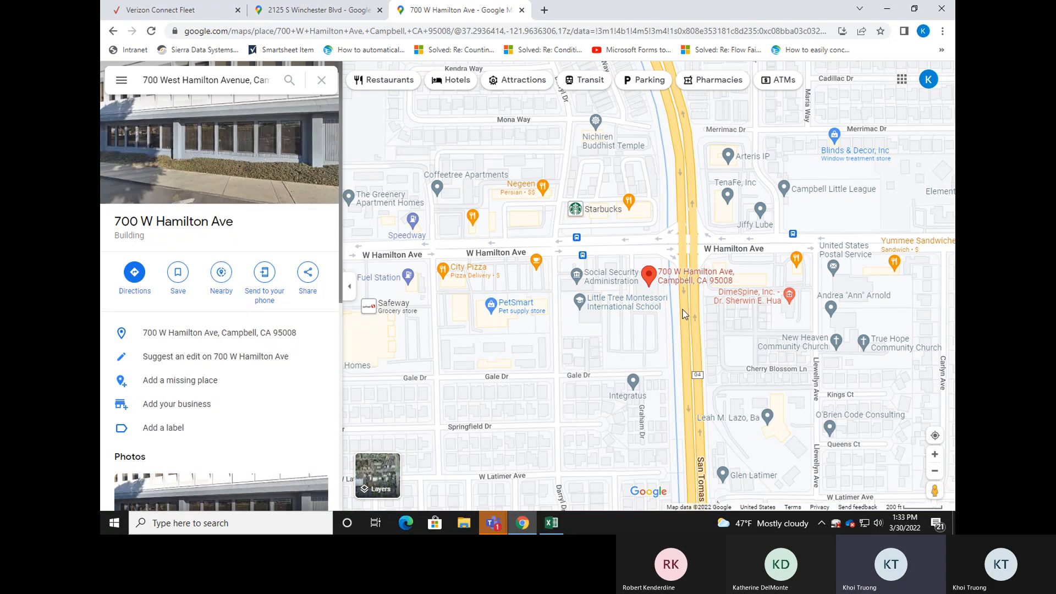
scroll(674, 305, "up", 2)
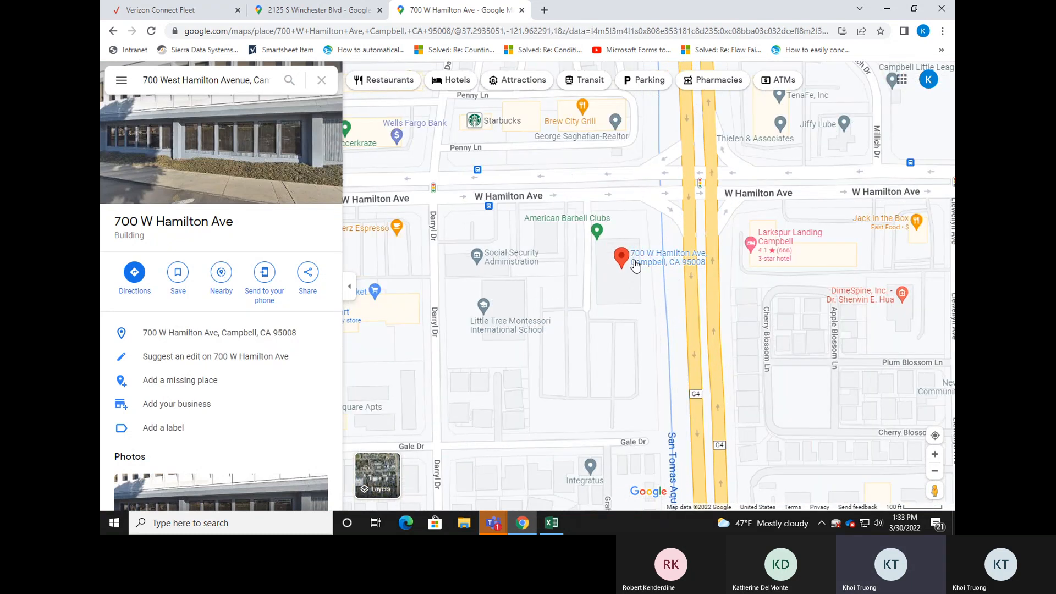
mouse_move(624, 257)
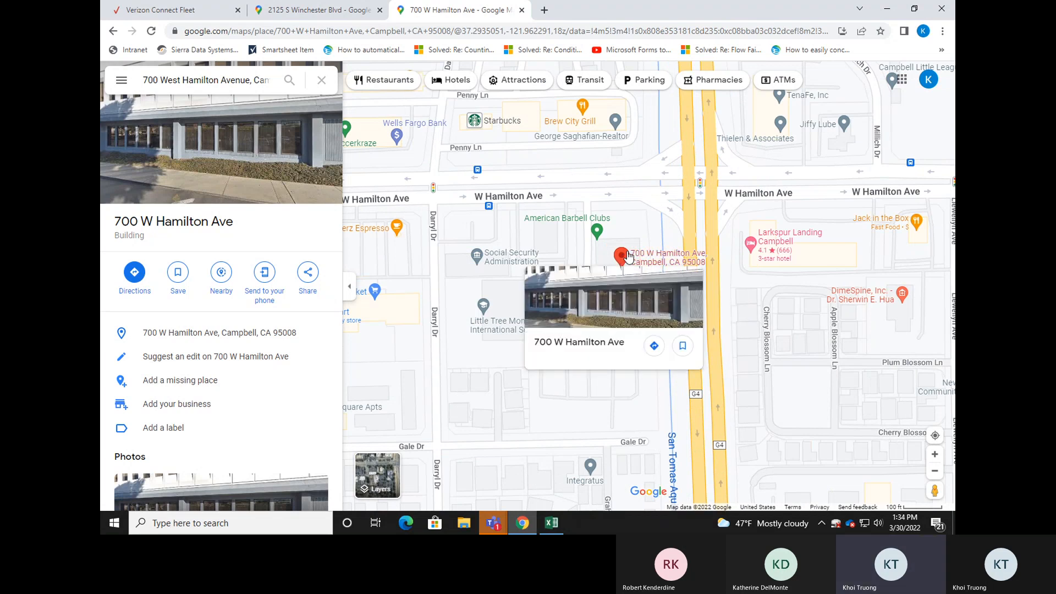
right_click(625, 256)
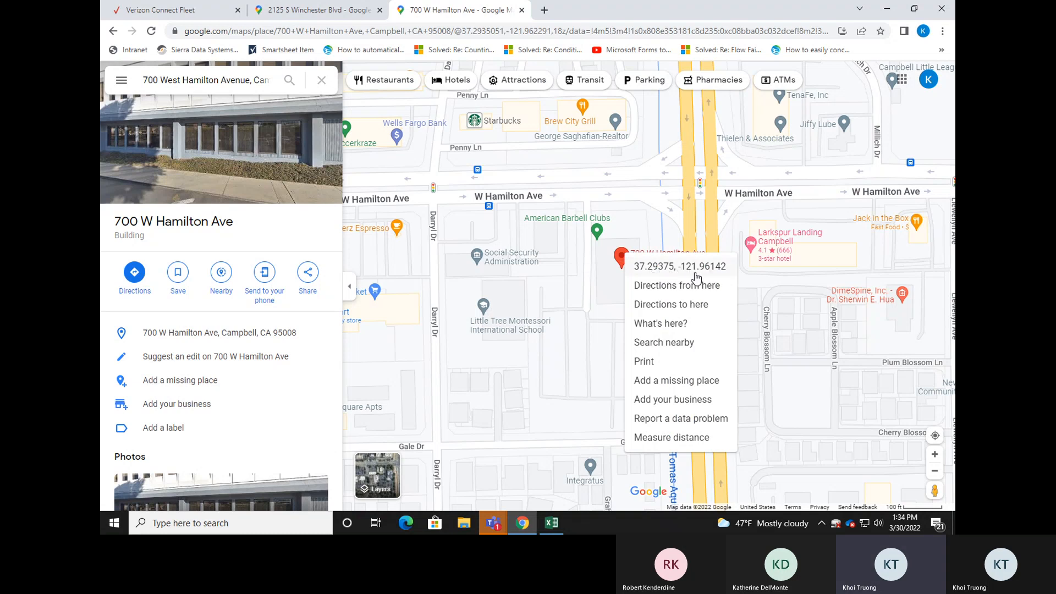
left_click(664, 268)
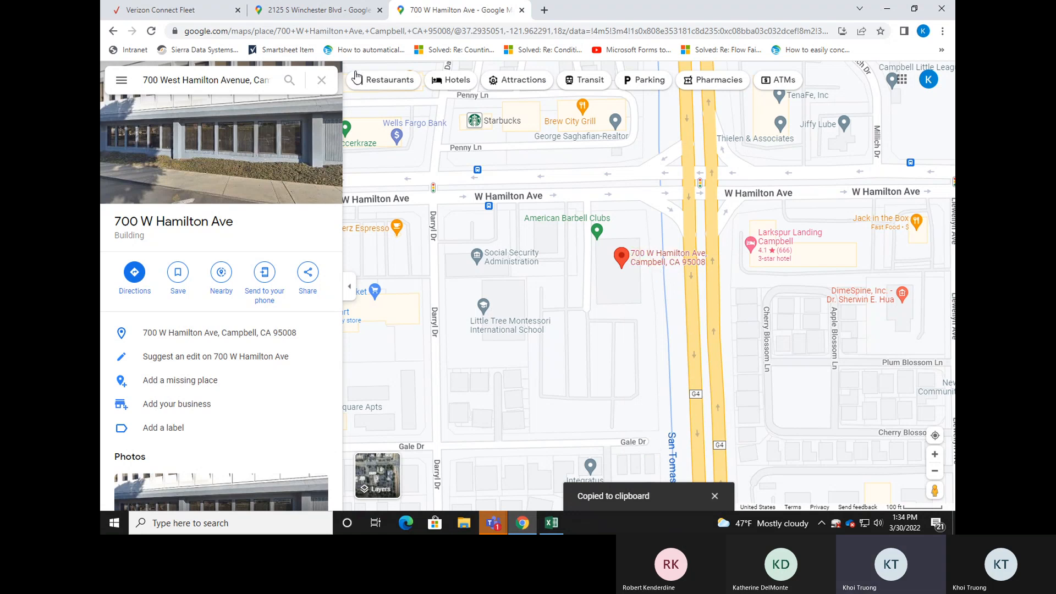
Switch to Verizon Connect Fleet, open the AB124_TEST marker's location for editing, and clear its latitude and longitude.
left_click(207, 13)
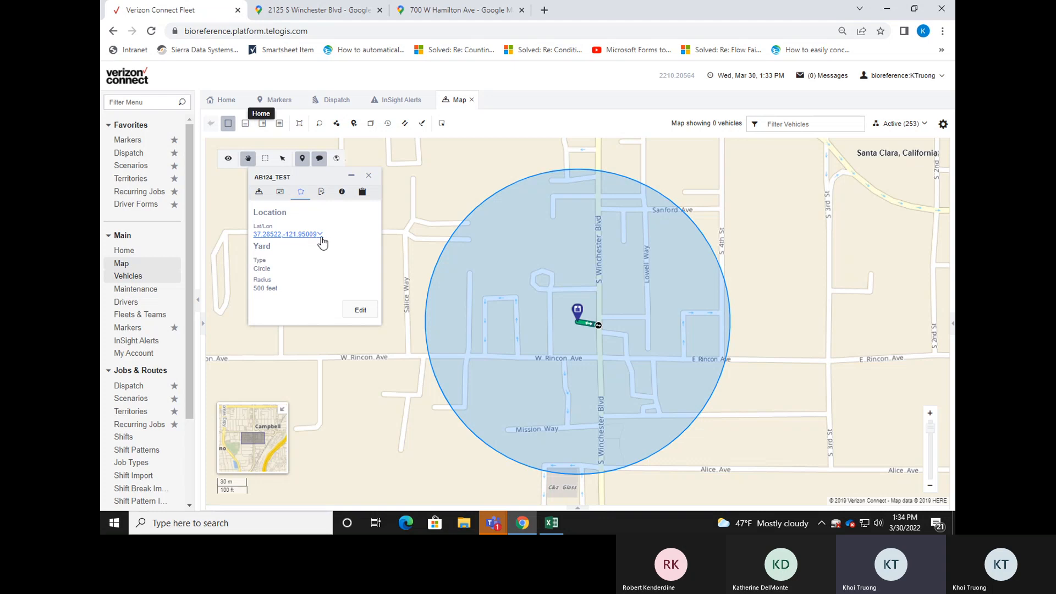
left_click(363, 310)
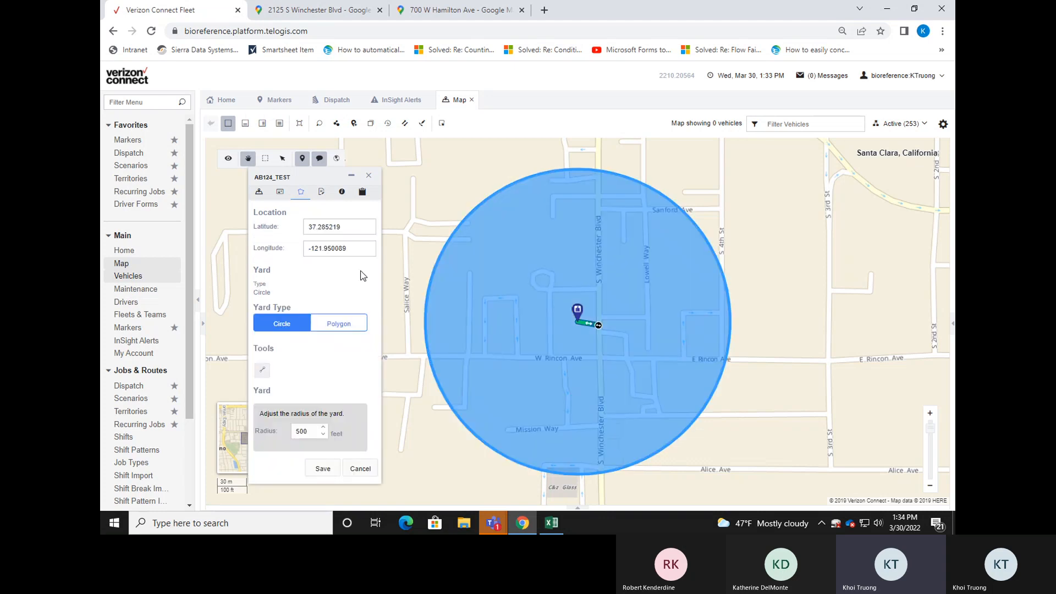
left_click_drag(345, 224, 293, 225)
key("BackSpace")
left_click_drag(356, 246, 307, 248)
left_click(348, 229)
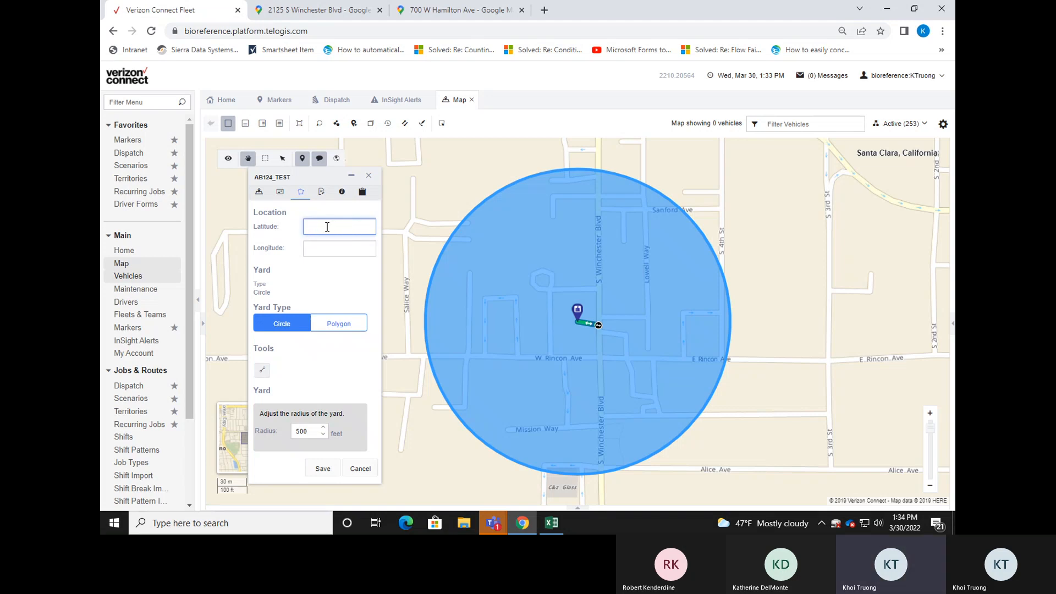
right_click(323, 227)
left_click(357, 320)
mouse_move(373, 229)
mouse_move(372, 229)
left_mouse_down()
mouse_move(319, 230)
mouse_move(357, 231)
left_mouse_up()
key("ctrl+x")
left_click(358, 248)
key("ctrl+v")
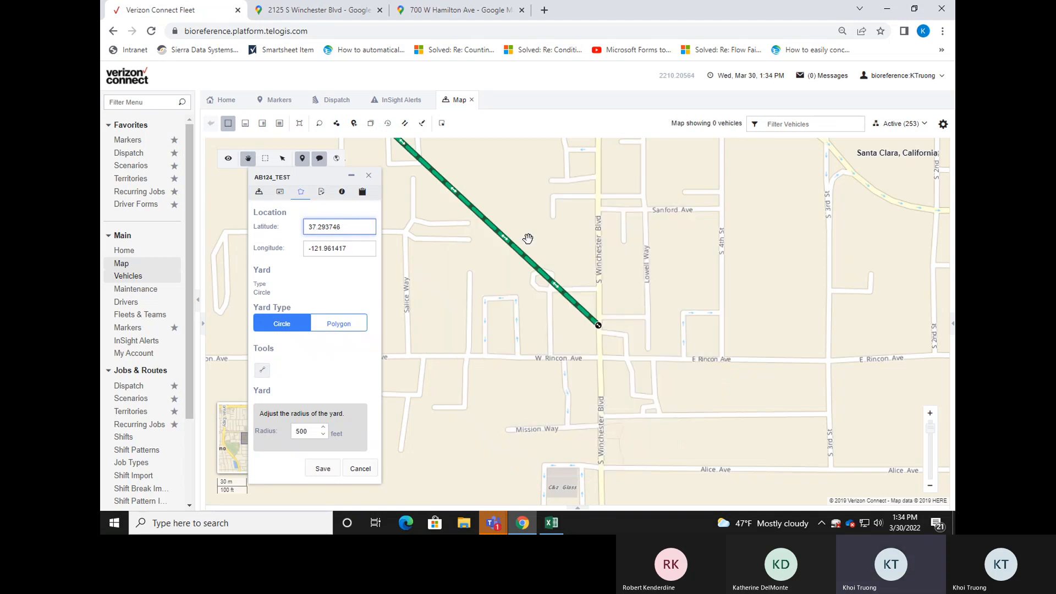
Check the marker's new position on the map, save the location, and close the marker details and the map.
left_click_drag(559, 248, 594, 272)
scroll(603, 230, "down", 3)
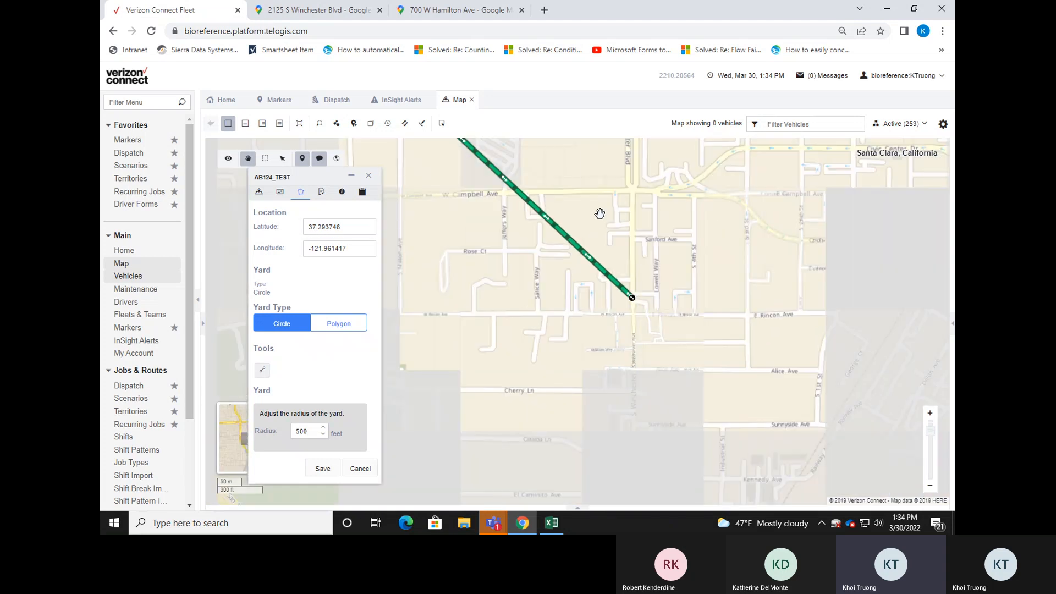
scroll(682, 303, "down", 3)
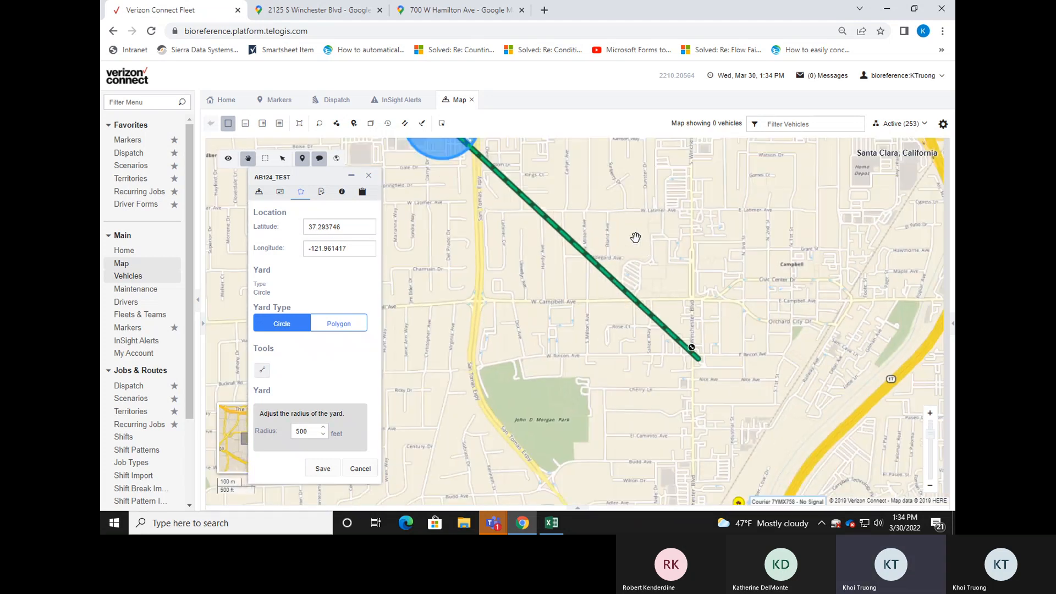
left_click_drag(629, 222, 641, 252)
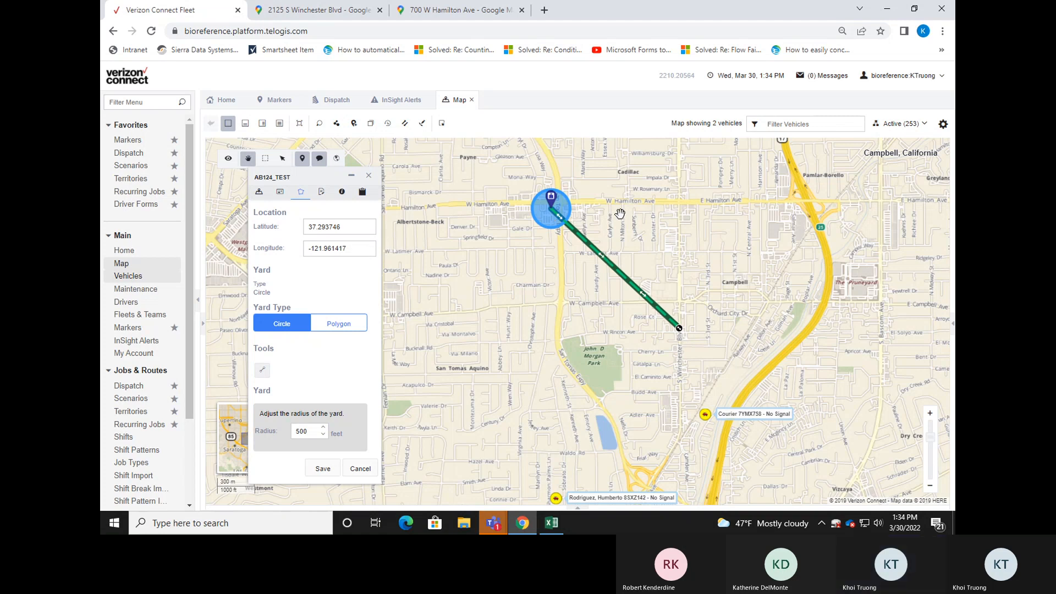
left_click_drag(714, 317, 746, 346)
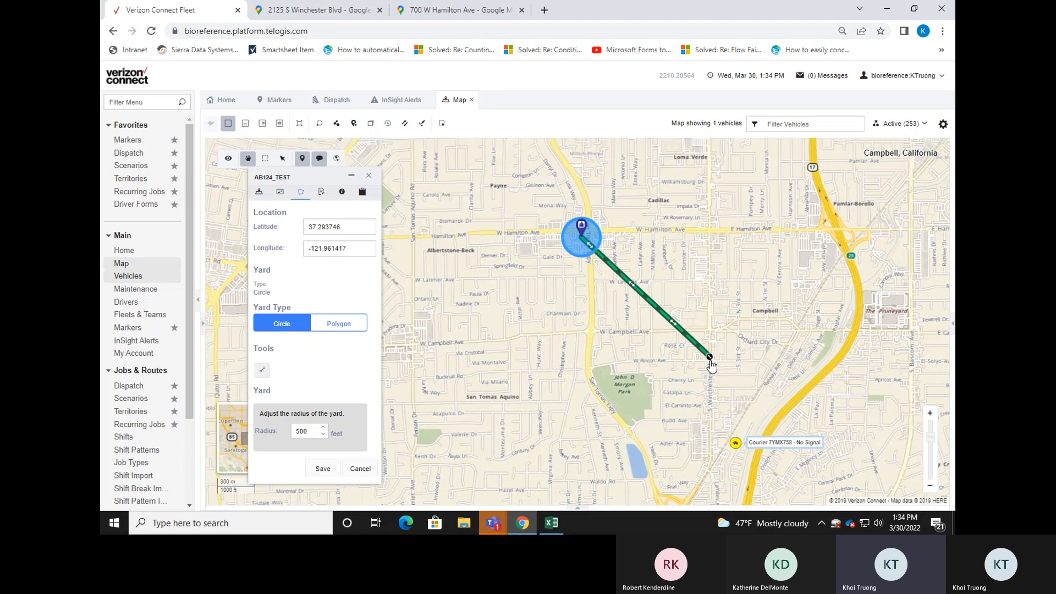
scroll(632, 236, "up", 1)
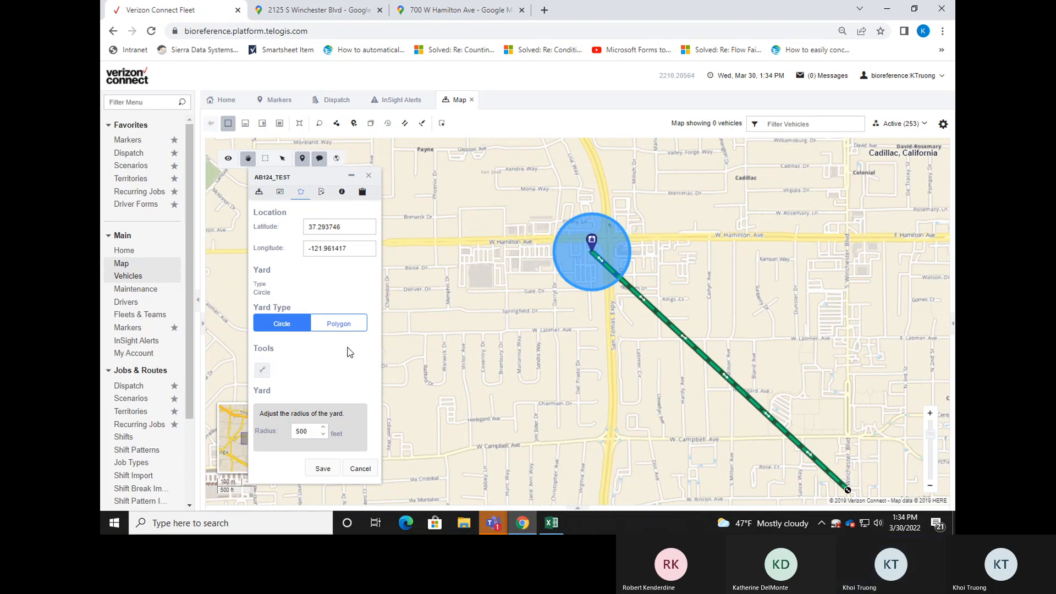
left_click(323, 472)
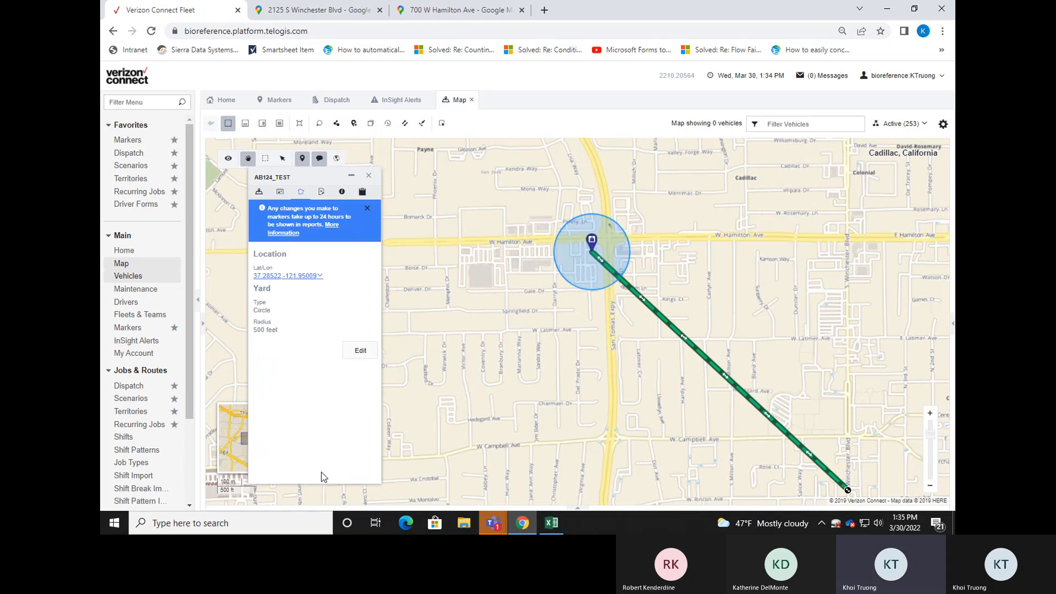
left_click(369, 177)
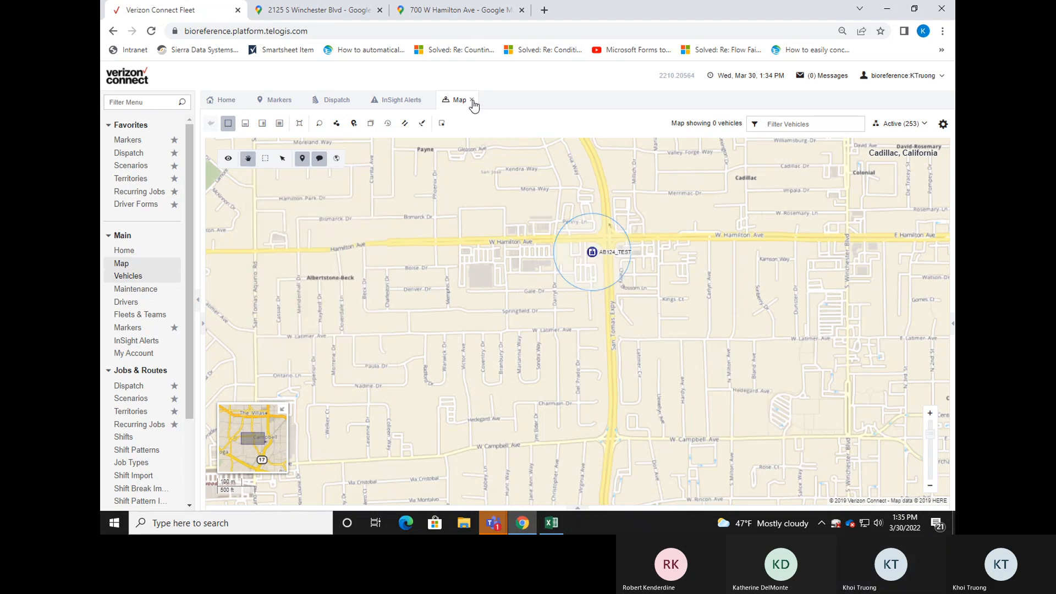
left_click(472, 100)
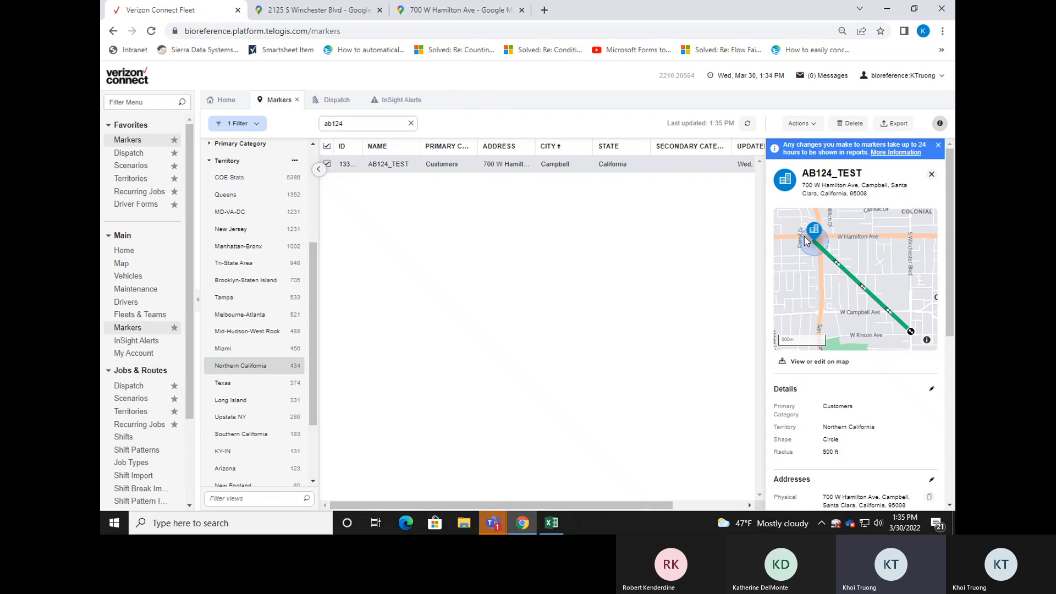
Review the AB124_TEST marker's map preview, details, physical address, notes and location coordinates in the marker list.
left_click_drag(951, 322, 952, 357)
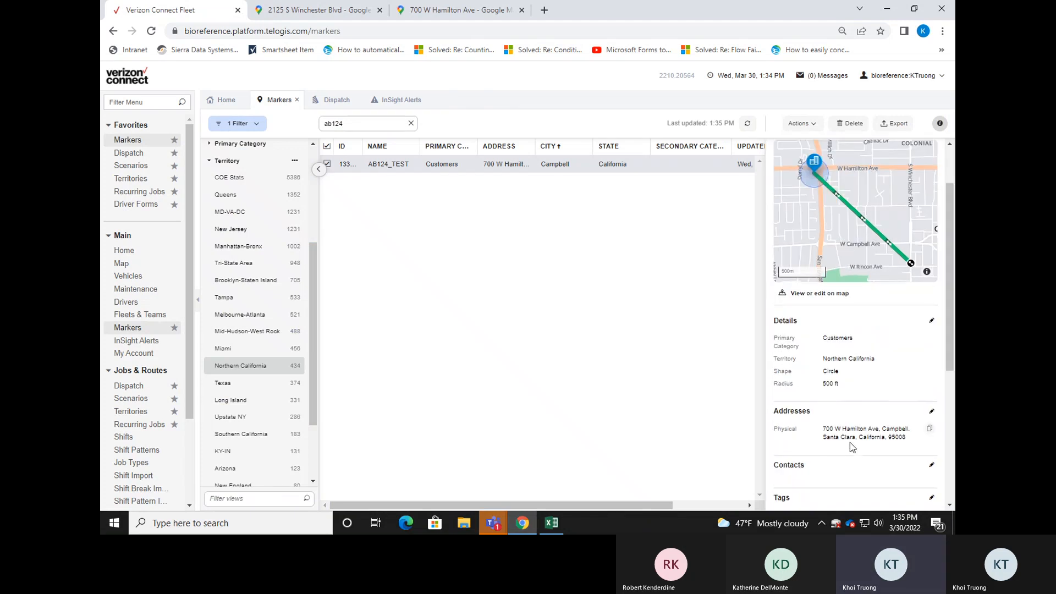
left_click_drag(952, 329, 948, 466)
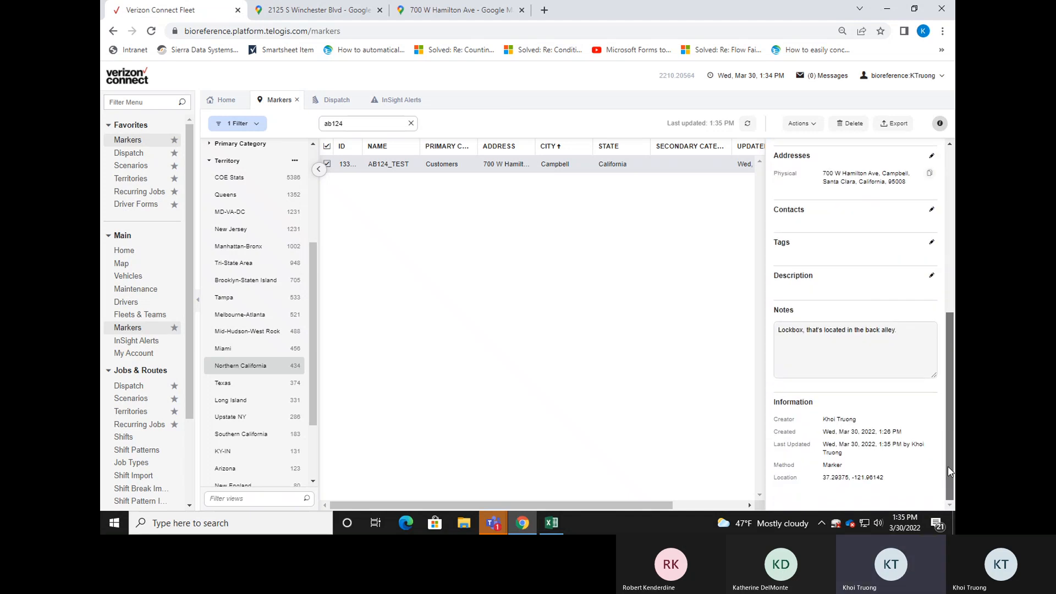
left_click_drag(949, 467, 950, 308)
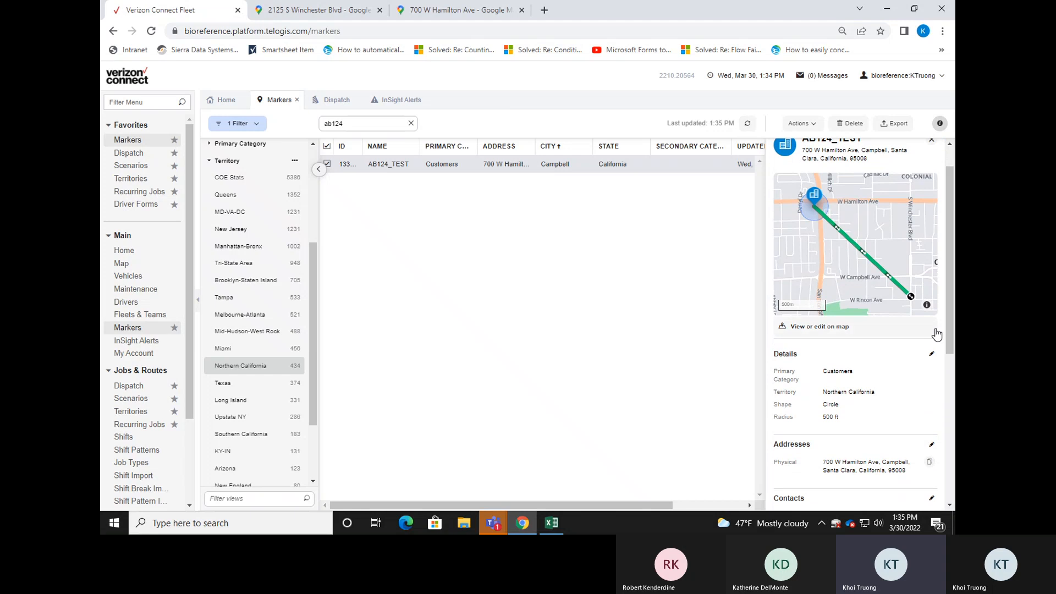
left_click_drag(950, 330, 946, 468)
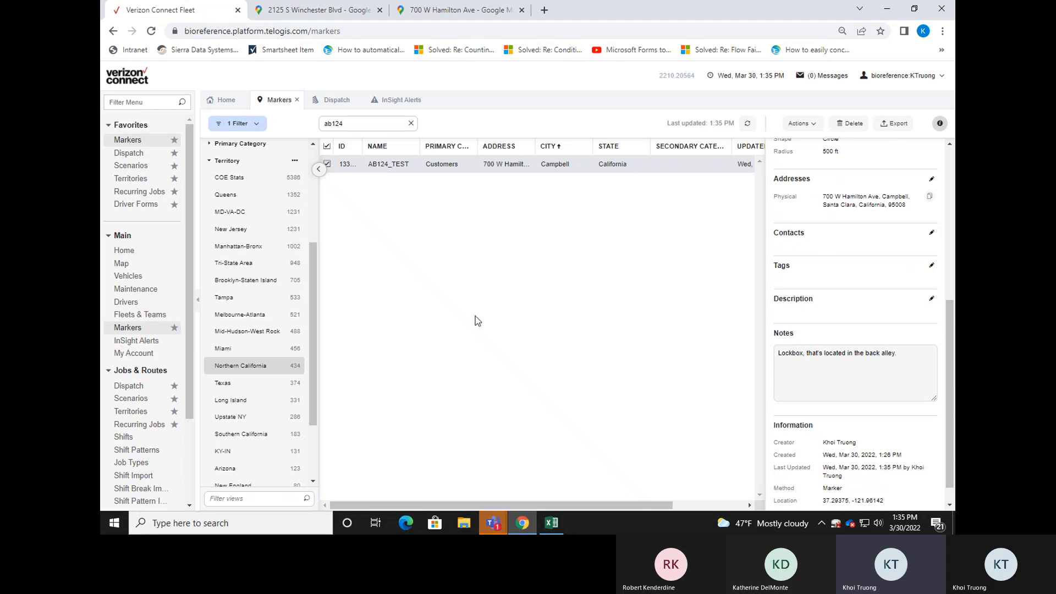
left_click_drag(953, 353, 952, 330)
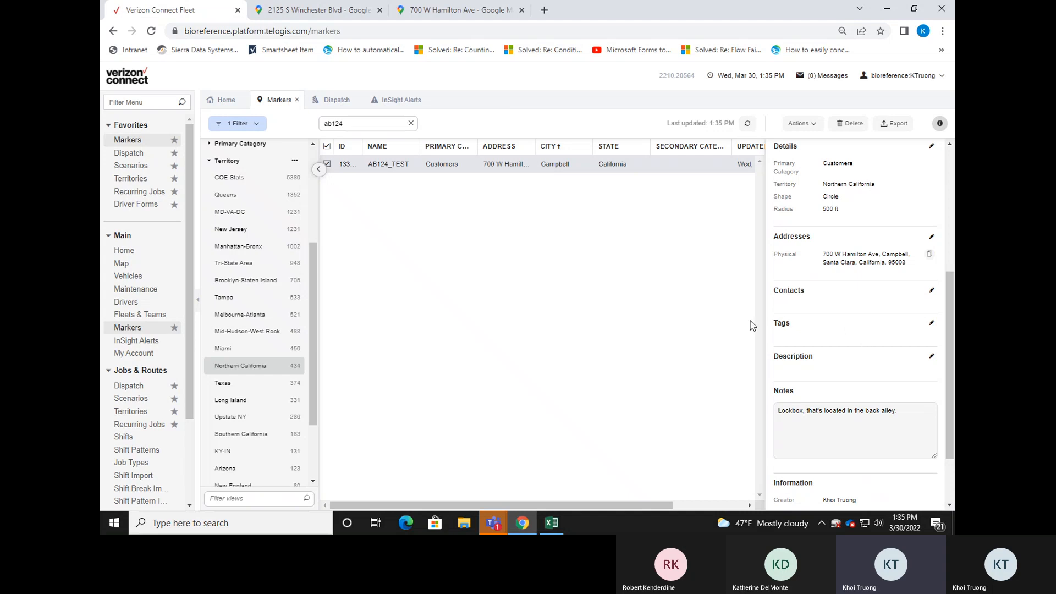
left_click(137, 166)
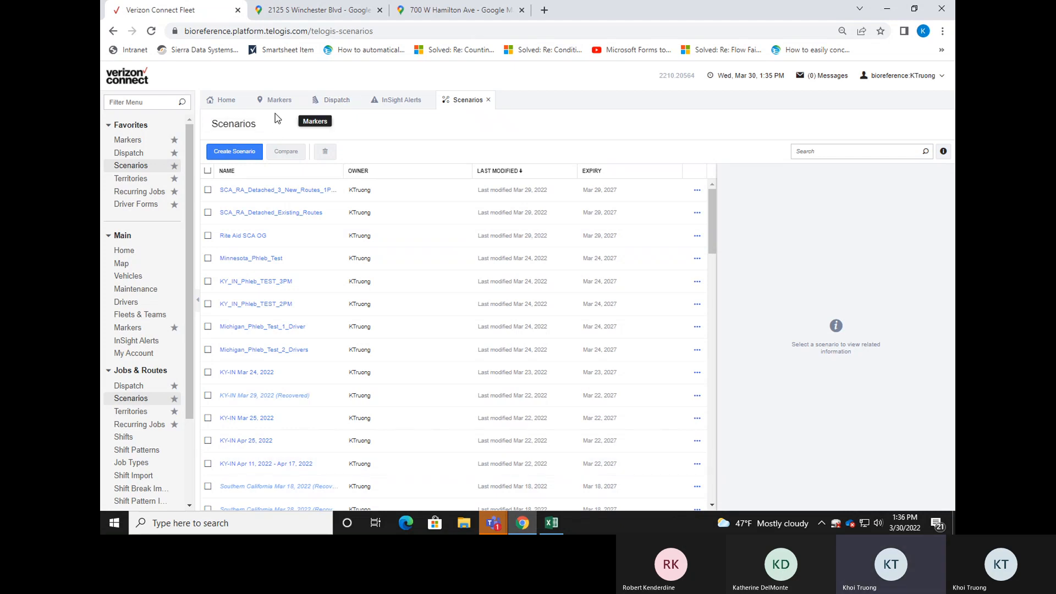
left_click(274, 100)
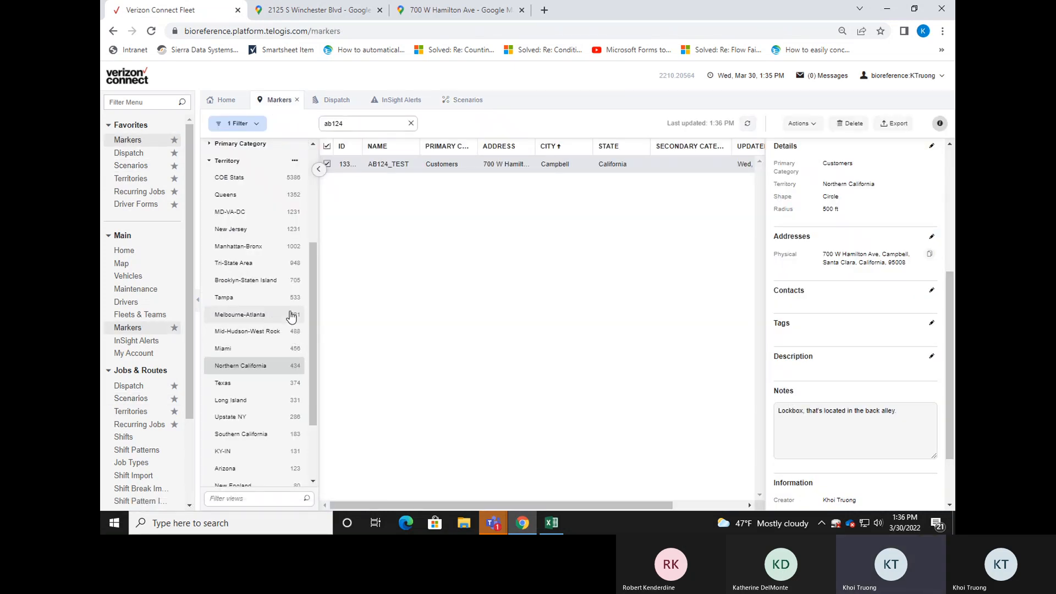
scroll(292, 317, "up", 1)
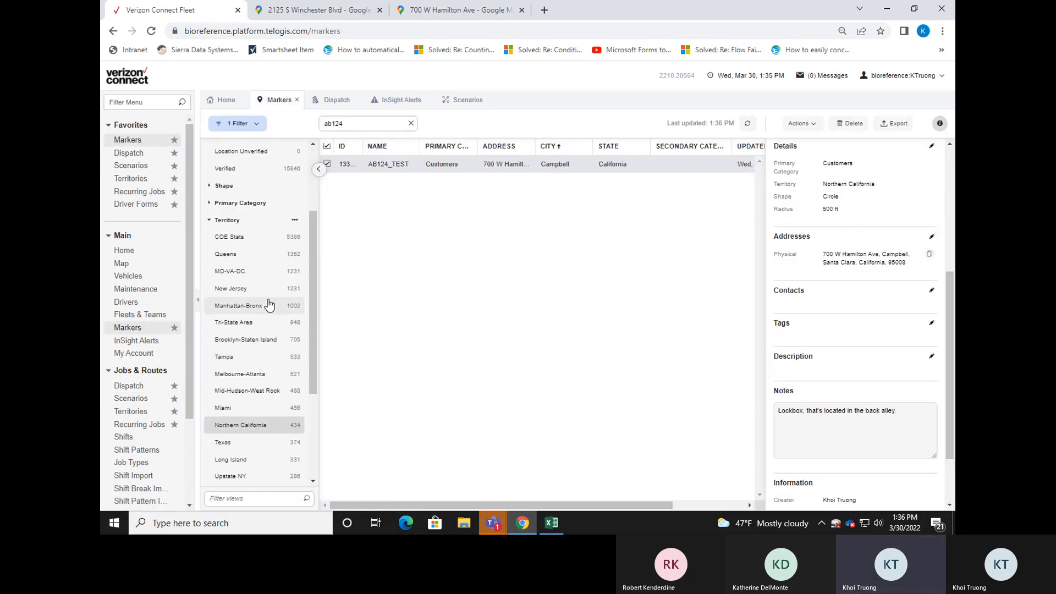
left_click(367, 124)
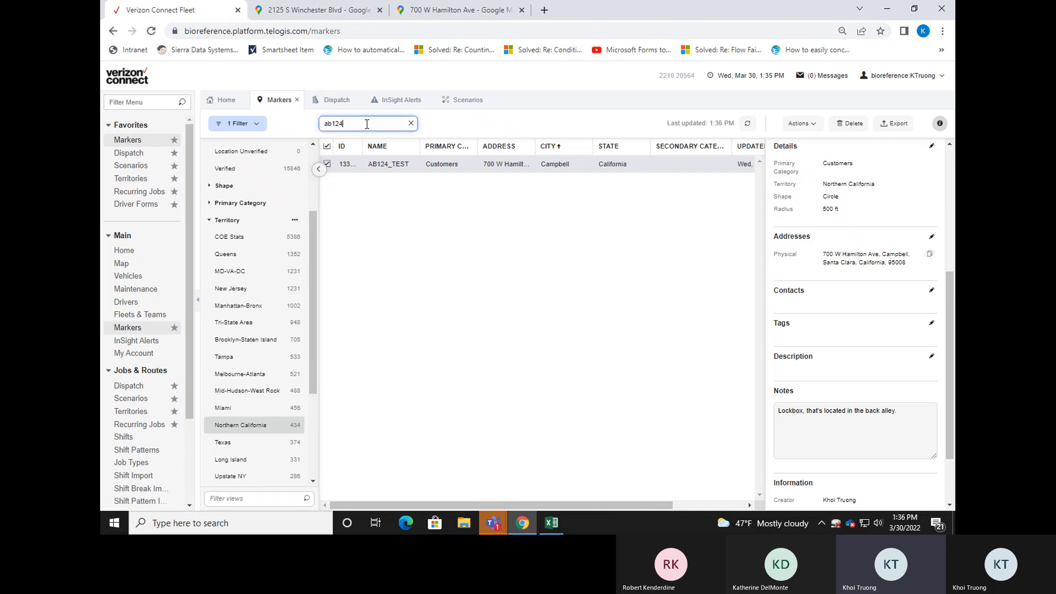
Start a new job in Dispatch, look up ab124 as its location, and discard the job.
left_click(331, 110)
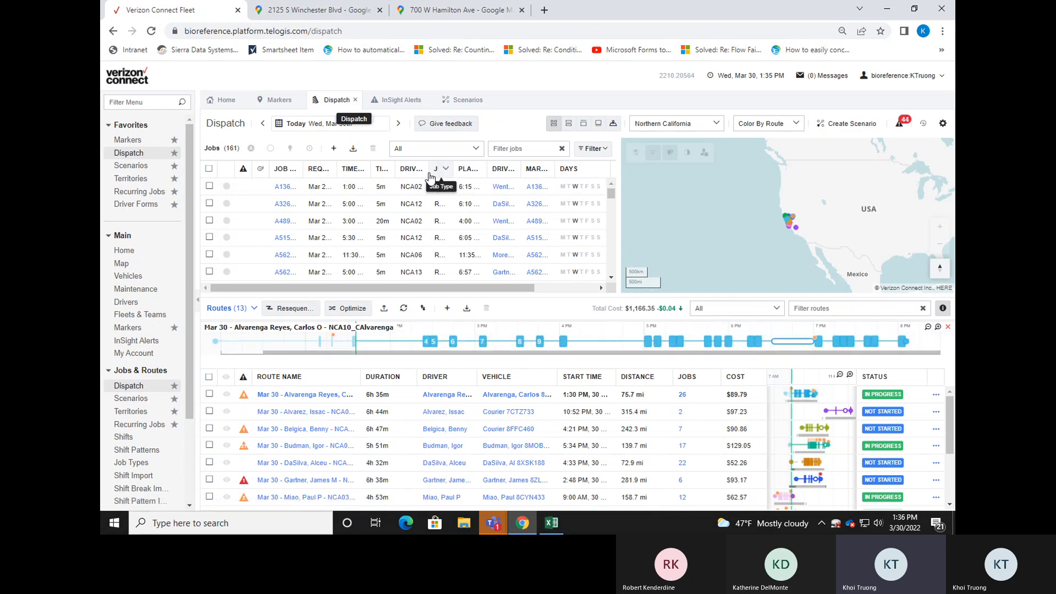
left_click(334, 148)
left_click(551, 341)
type("ab124")
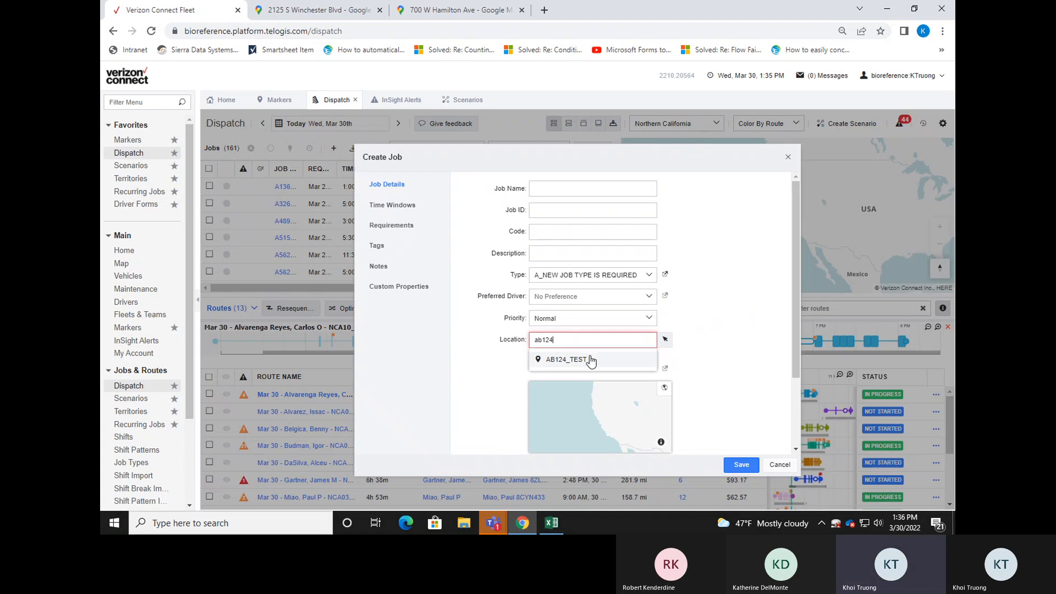
left_click(792, 465)
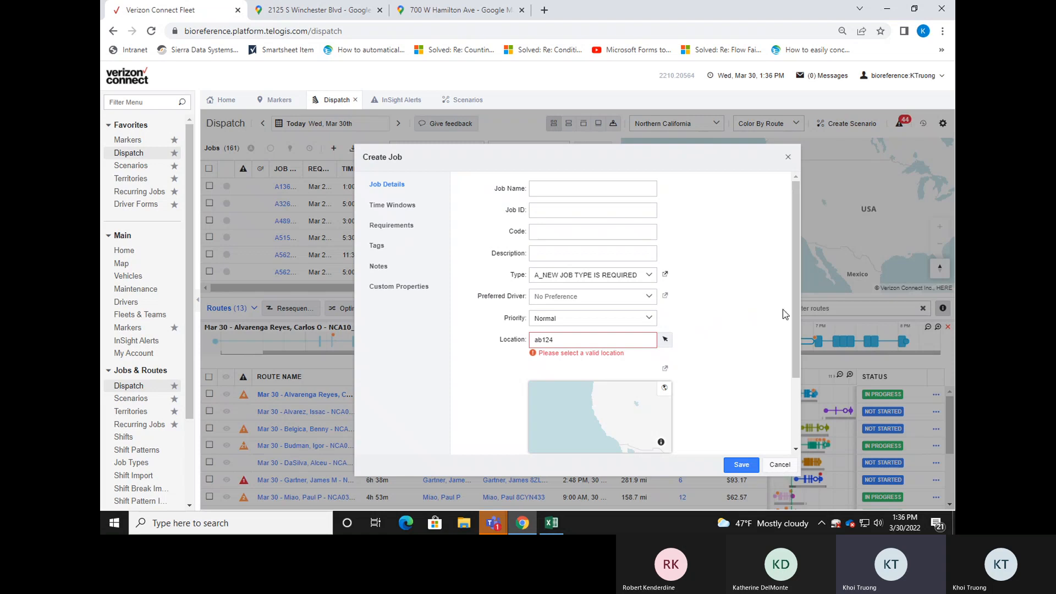
left_click(792, 157)
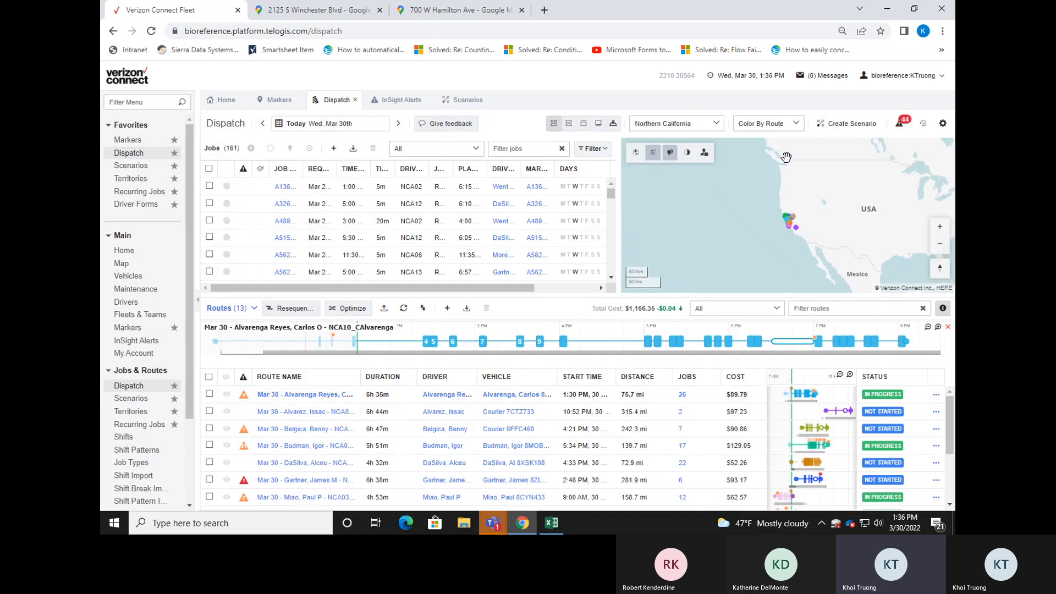
Return to the AB124_TEST marker record and examine its address, notes, creation information and coordinates.
left_click(280, 100)
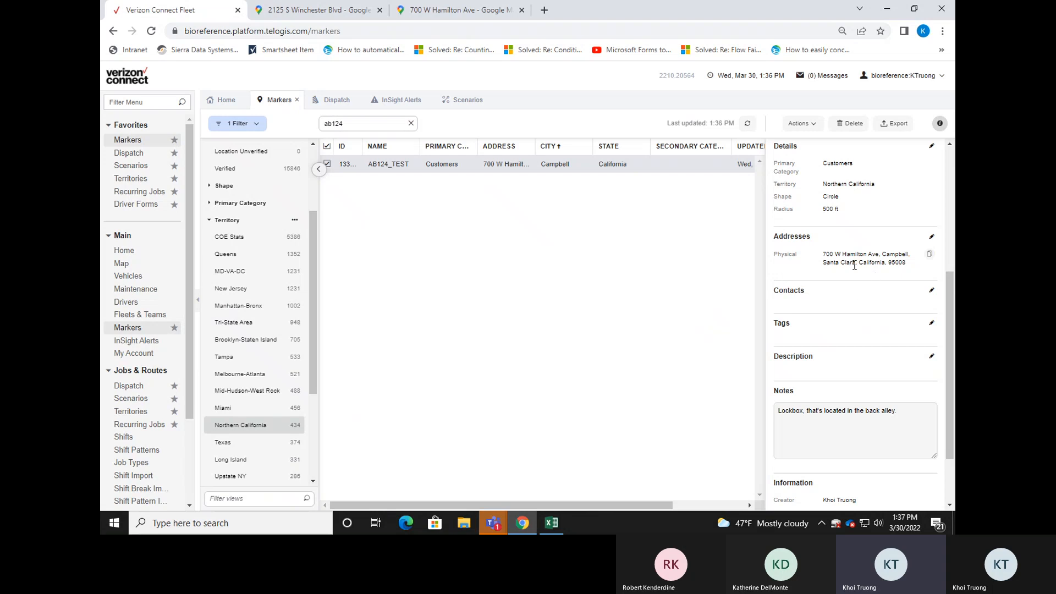
scroll(872, 337, "down", 2)
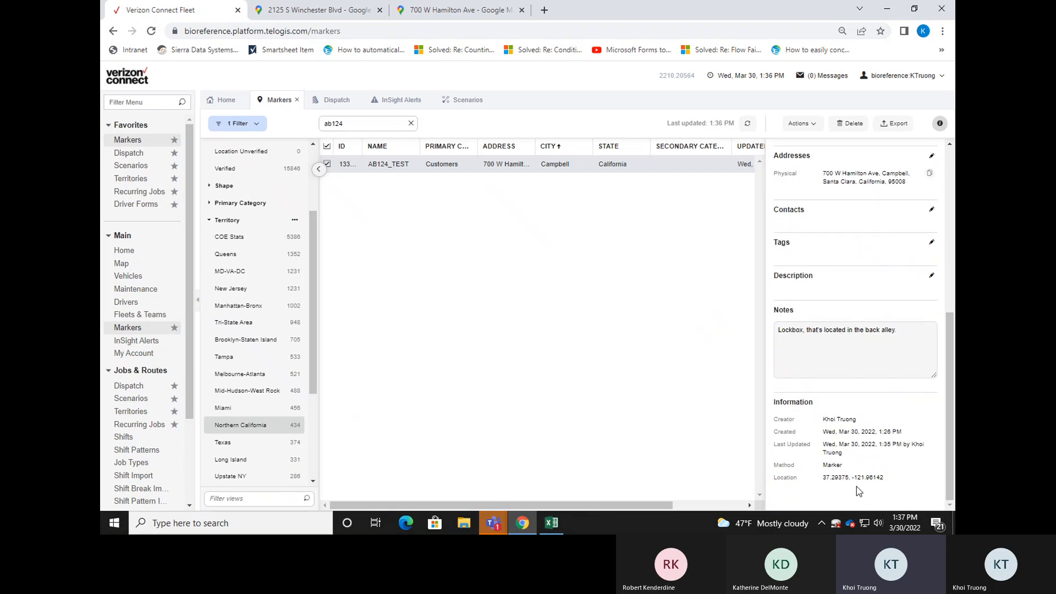